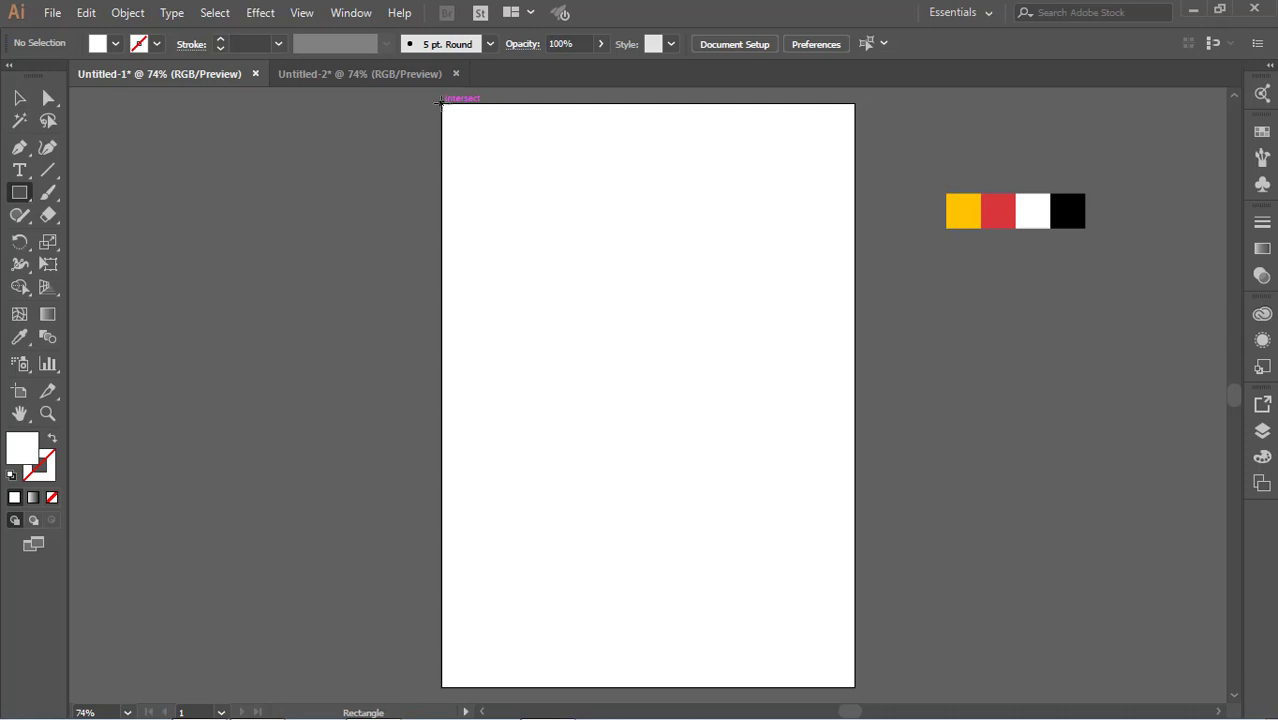
Step: Draw a rectangle covering the whole artboard
{"action": "left_click_drag", "start_coordinate": [441, 103], "coordinate": [855, 687]}
{"action": "left_click", "coordinate": [22, 99]}
{"action": "key", "text": "ctrl+2"}
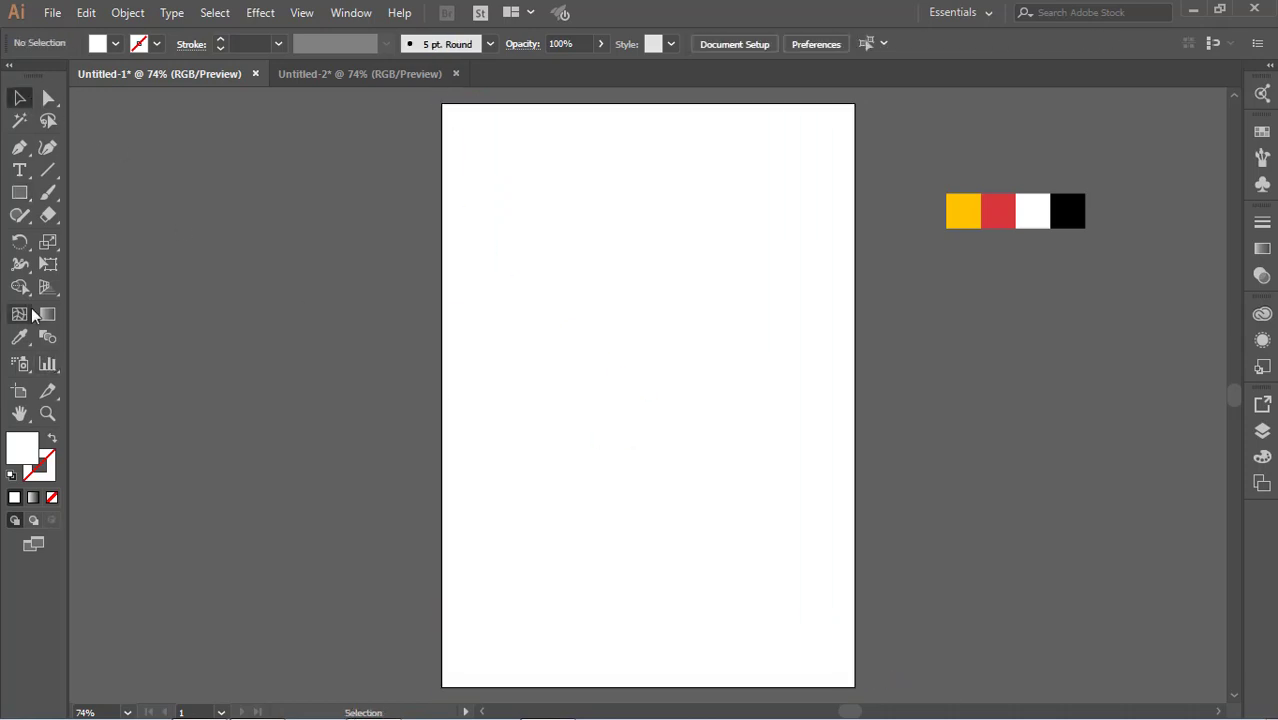
Step: Fill the artboard-sized rectangle with the yellow sampled from the palette squares beside the artboard
{"action": "left_click", "coordinate": [20, 337]}
{"action": "left_click", "coordinate": [998, 211]}
{"action": "key", "text": "v"}
{"action": "left_click", "coordinate": [536, 240]}
{"action": "left_click", "coordinate": [20, 338]}
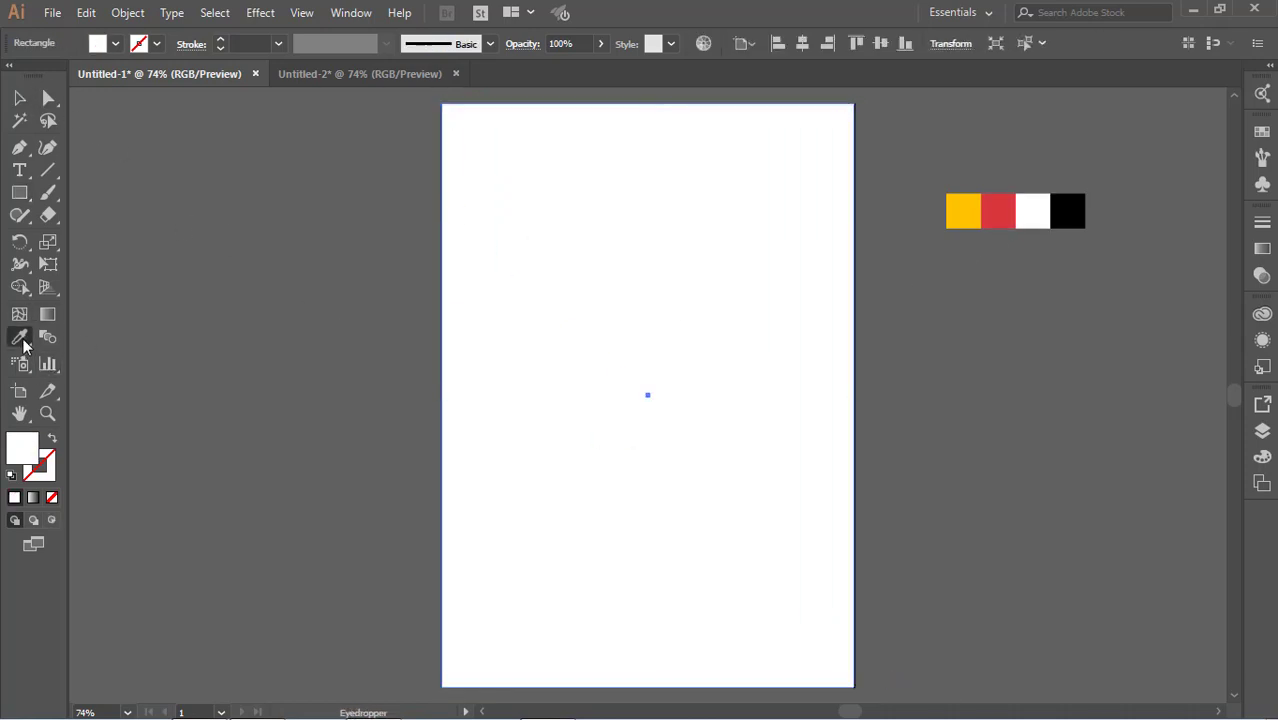
{"action": "left_click", "coordinate": [974, 210]}
{"action": "key", "text": "v"}
{"action": "key", "text": "ctrl+2"}
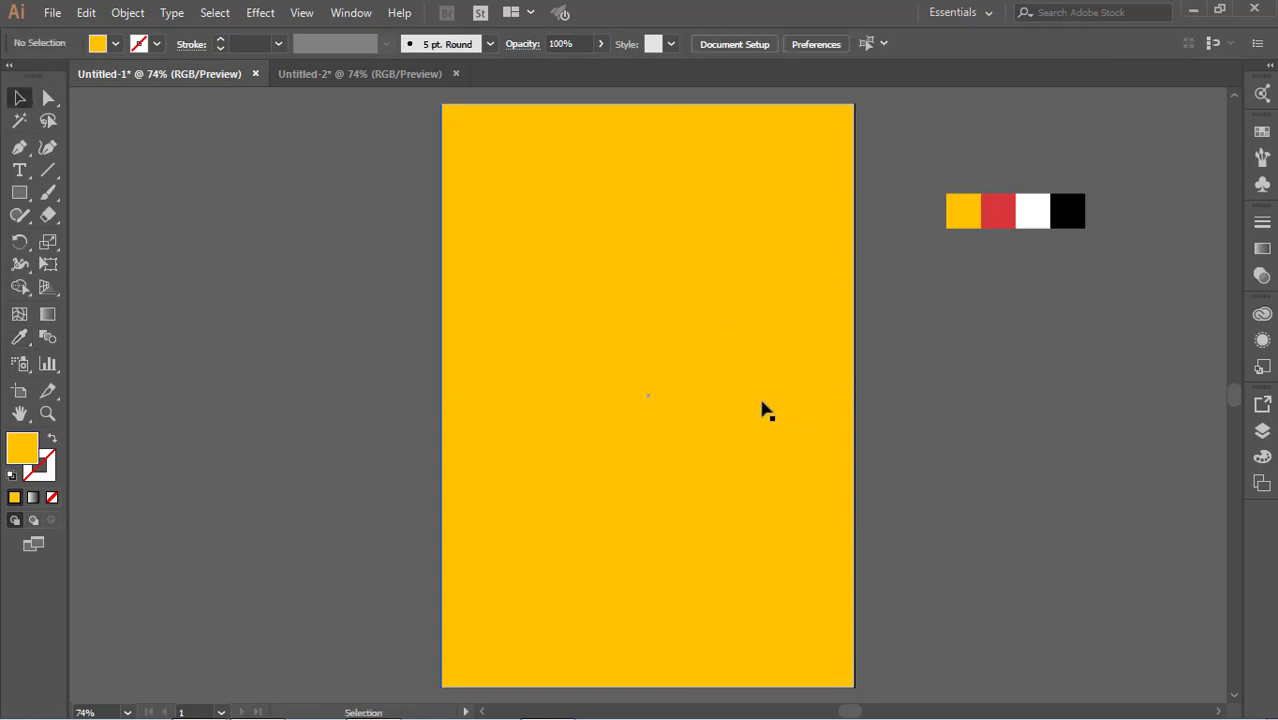
Step: Draw a long, thin horizontal bar extending from the pasteboard onto the yellow background's upper area, and fill it black
{"action": "left_click", "coordinate": [19, 192]}
{"action": "left_click_drag", "start_coordinate": [123, 194], "coordinate": [518, 196]}
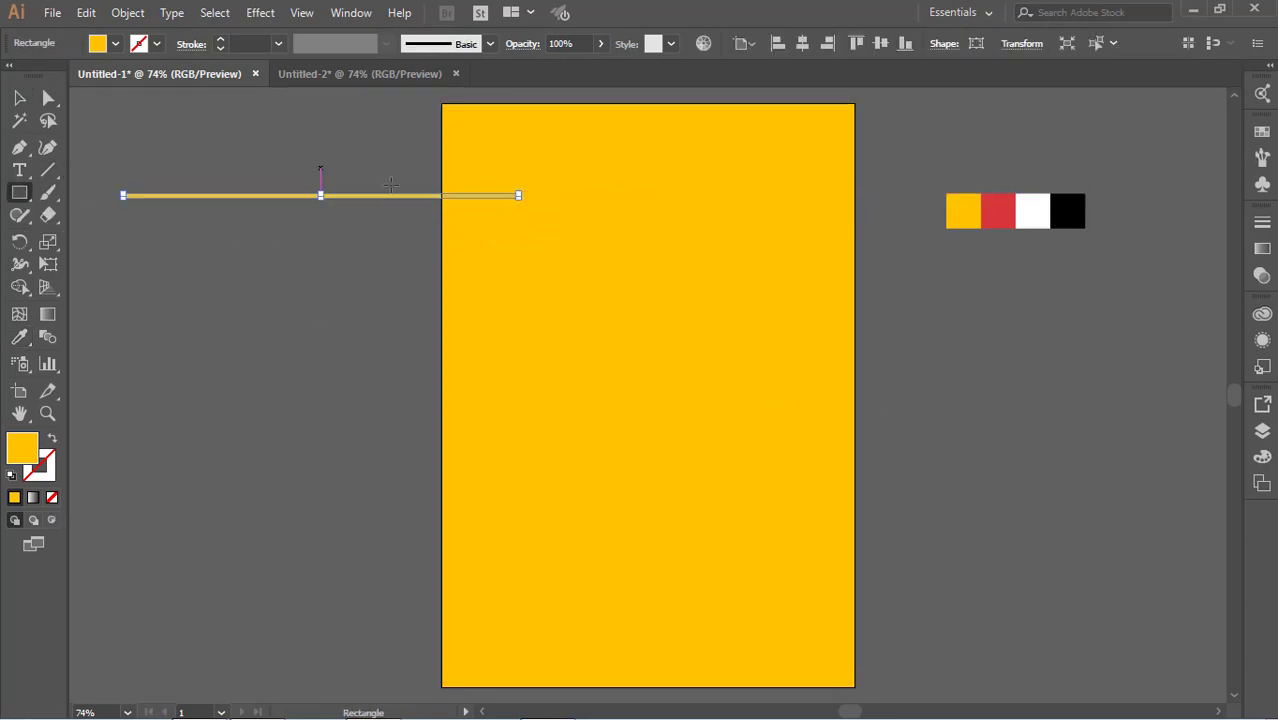
{"action": "left_click", "coordinate": [118, 44]}
{"action": "left_click", "coordinate": [51, 78]}
{"action": "left_click", "coordinate": [62, 47]}
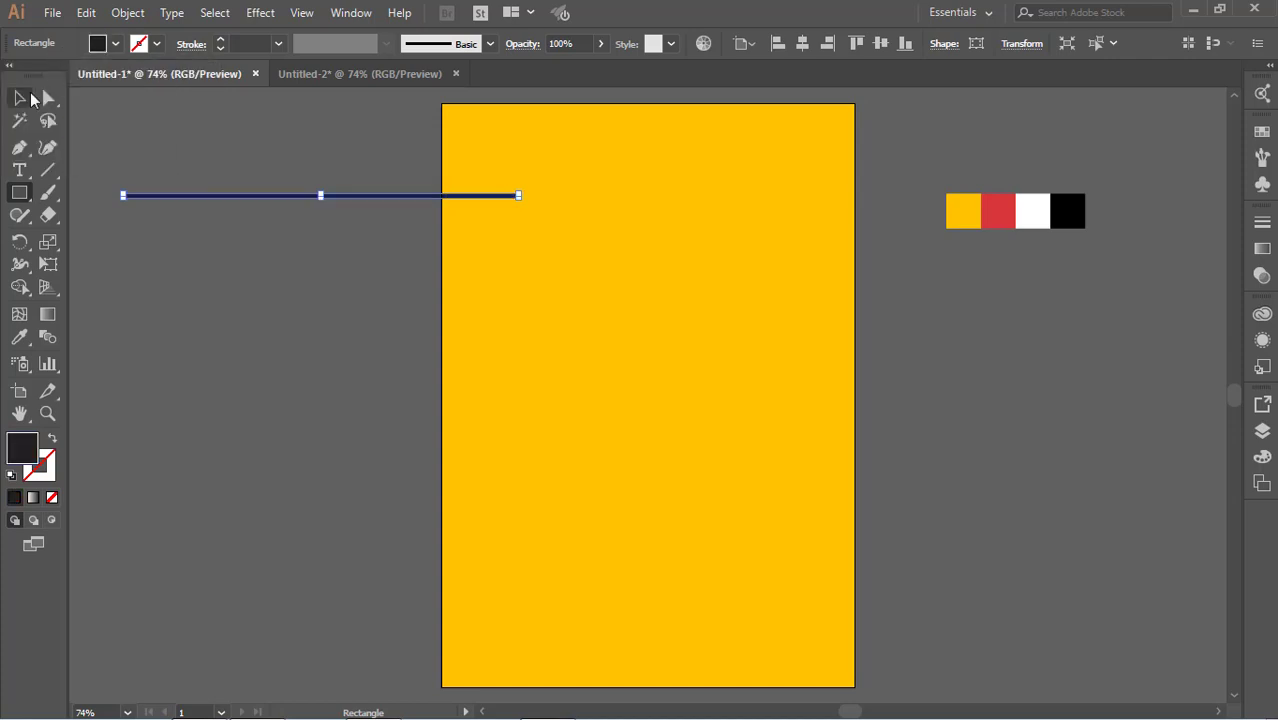
Step: Make the black bar thinner and lengthen it until it almost reaches the far edge of the artboard
{"action": "left_click", "coordinate": [20, 98]}
{"action": "left_click", "coordinate": [256, 162]}
{"action": "left_click", "coordinate": [325, 197]}
{"action": "left_click_drag", "start_coordinate": [321, 198], "coordinate": [327, 196]}
{"action": "left_click", "coordinate": [327, 254]}
{"action": "left_click", "coordinate": [380, 196]}
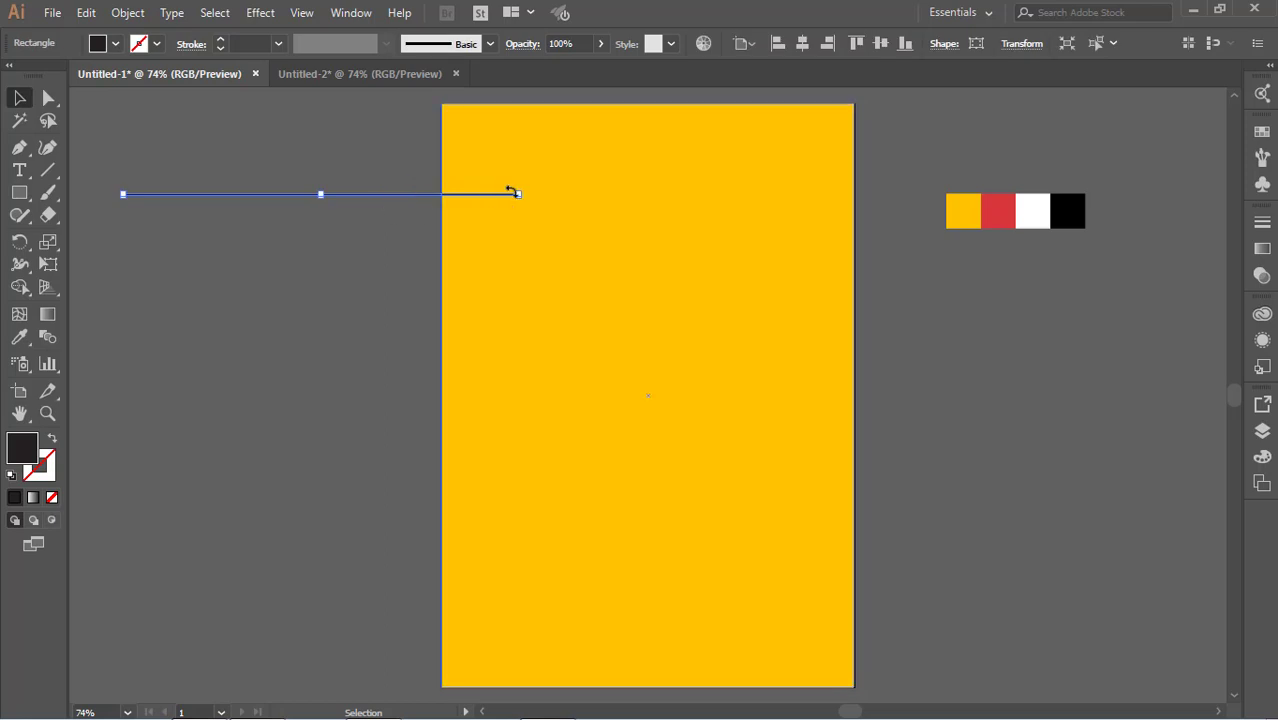
{"action": "left_click_drag", "start_coordinate": [520, 194], "coordinate": [820, 195]}
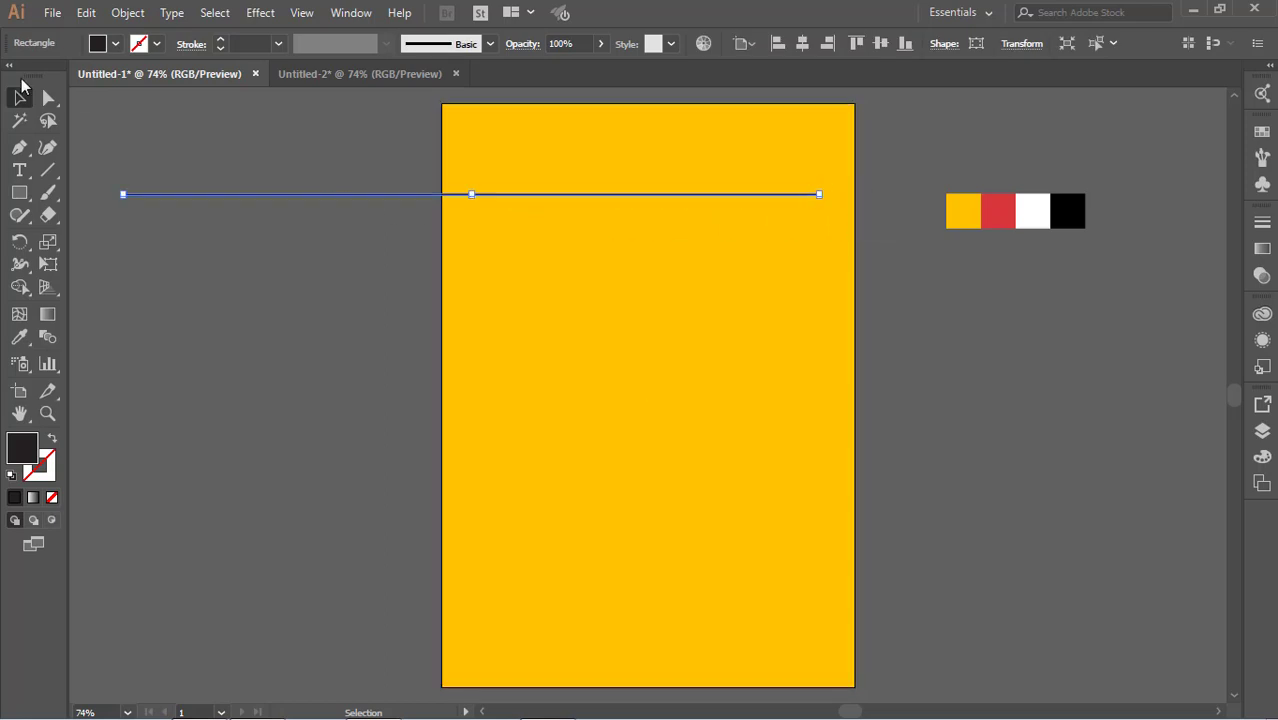
Step: Rotate the thin bar 45 degrees and move it diagonally across the artboard's upper-right corner
{"action": "left_click", "coordinate": [448, 289]}
{"action": "left_click", "coordinate": [800, 195]}
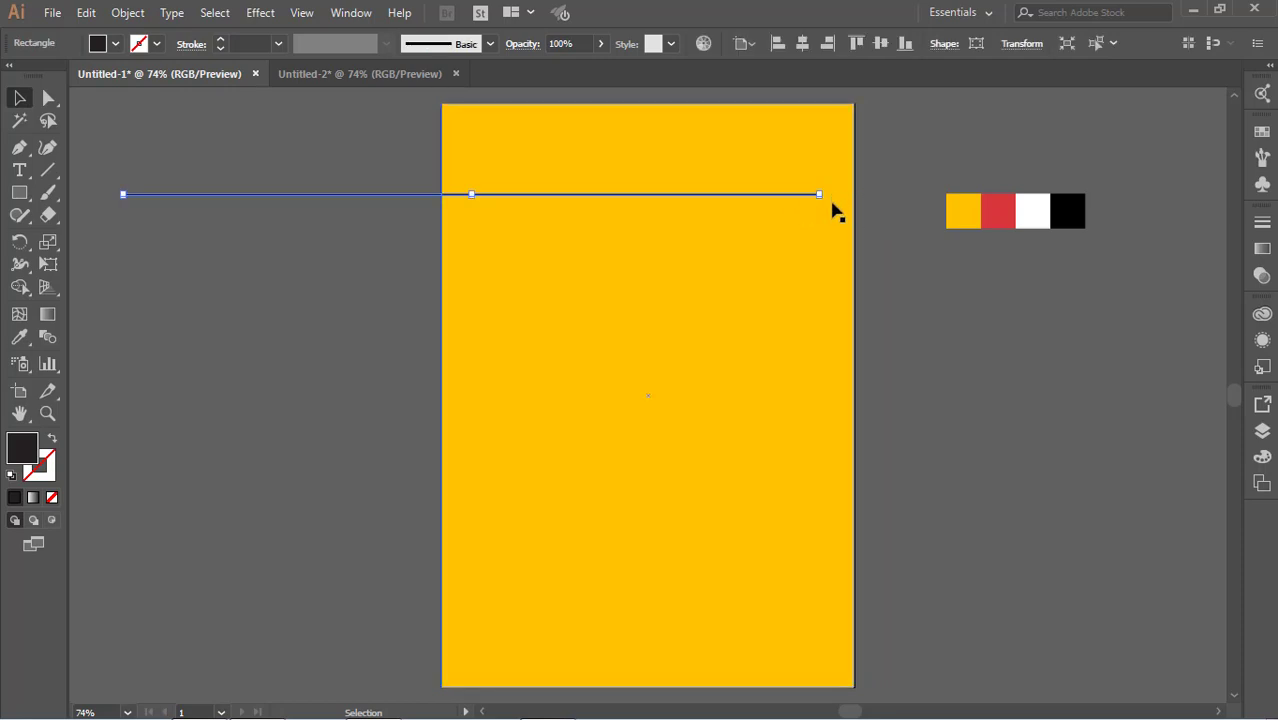
{"action": "left_click_drag", "start_coordinate": [838, 205], "coordinate": [996, 307]}
{"action": "left_click", "coordinate": [916, 397]}
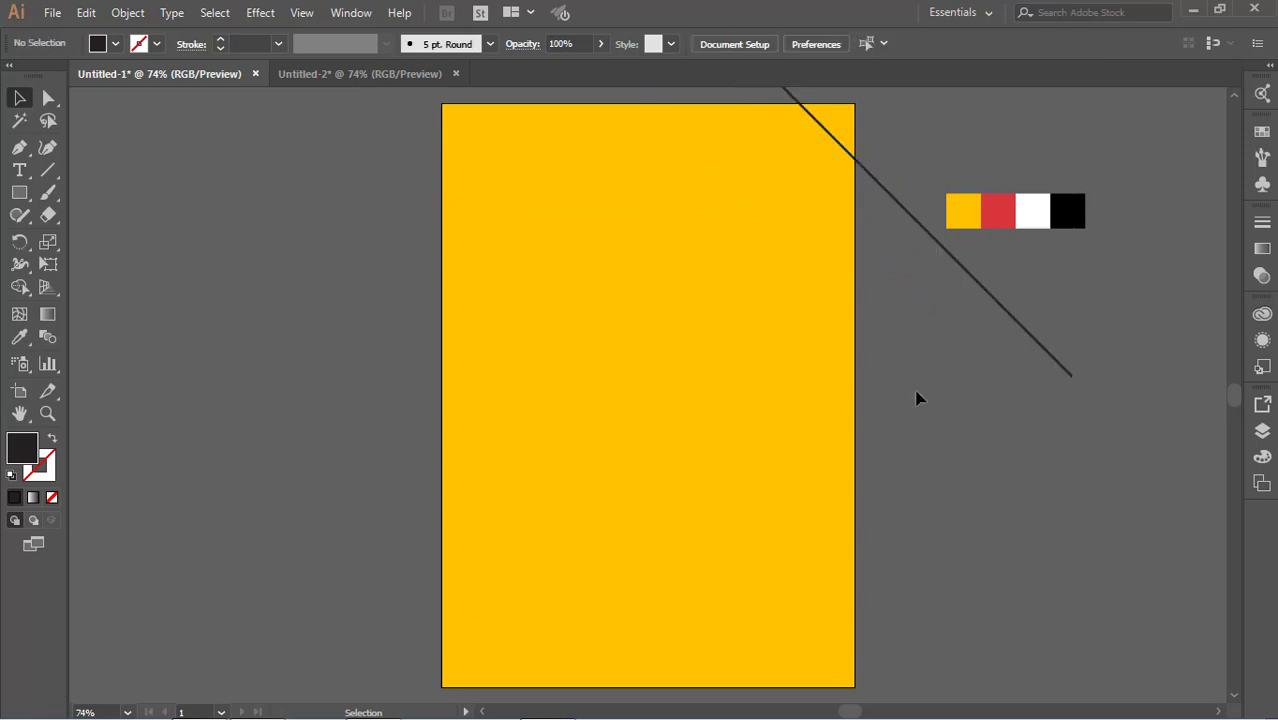
Step: Duplicate the diagonal line at even spacing toward the lower left until there are eight parallel lines
{"action": "left_click_drag", "start_coordinate": [908, 216], "coordinate": [878, 266]}
{"action": "left_click", "coordinate": [925, 158]}
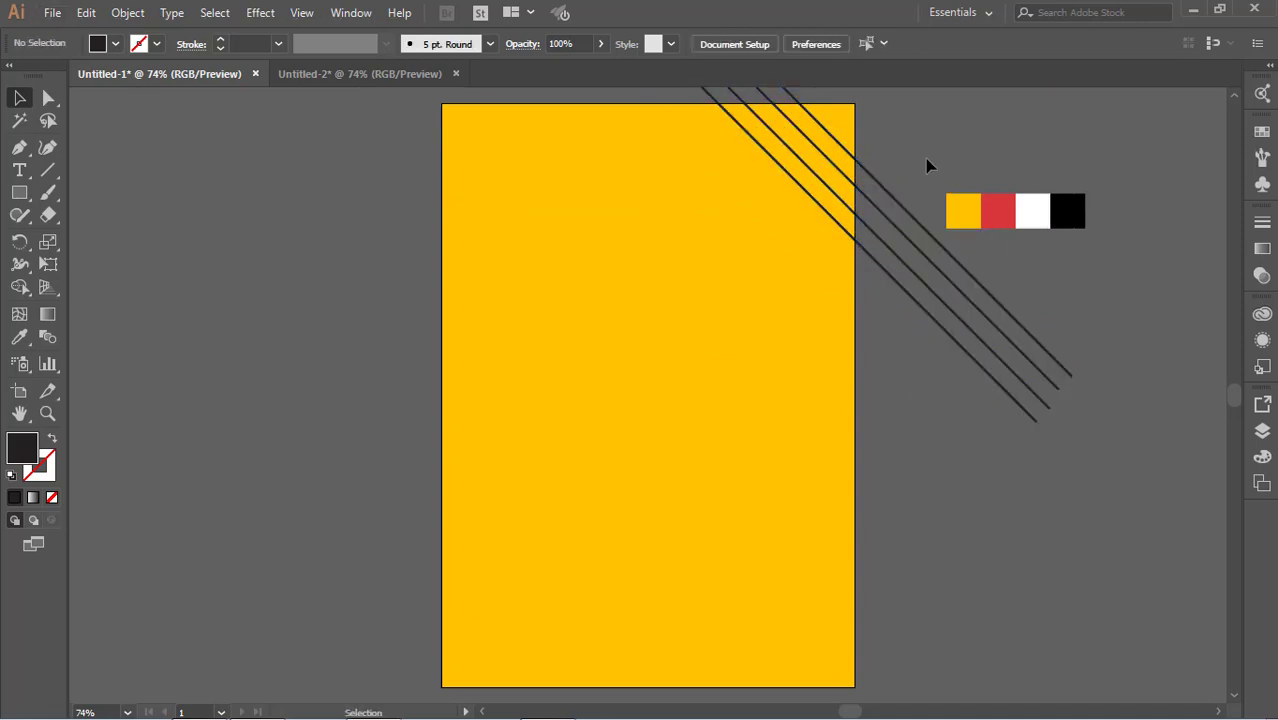
{"action": "left_click_drag", "start_coordinate": [925, 158], "coordinate": [836, 337]}
{"action": "key", "text": "ctrl+a"}
{"action": "left_click", "coordinate": [1125, 341]}
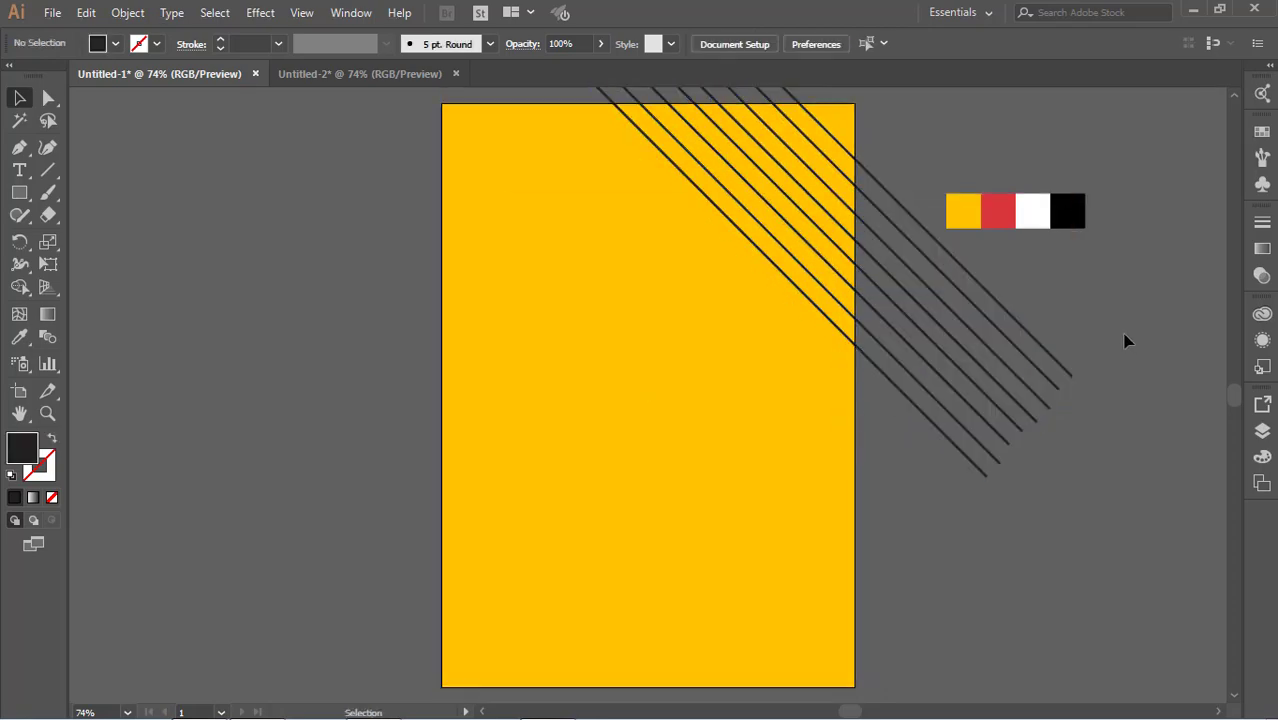
Step: Copy the set of eight diagonal lines toward the lower left and nudge the copies to match the line spacing
{"action": "left_click_drag", "start_coordinate": [927, 493], "coordinate": [927, 490]}
{"action": "left_click_drag", "start_coordinate": [932, 434], "coordinate": [838, 549]}
{"action": "key", "text": "ctrl+z"}
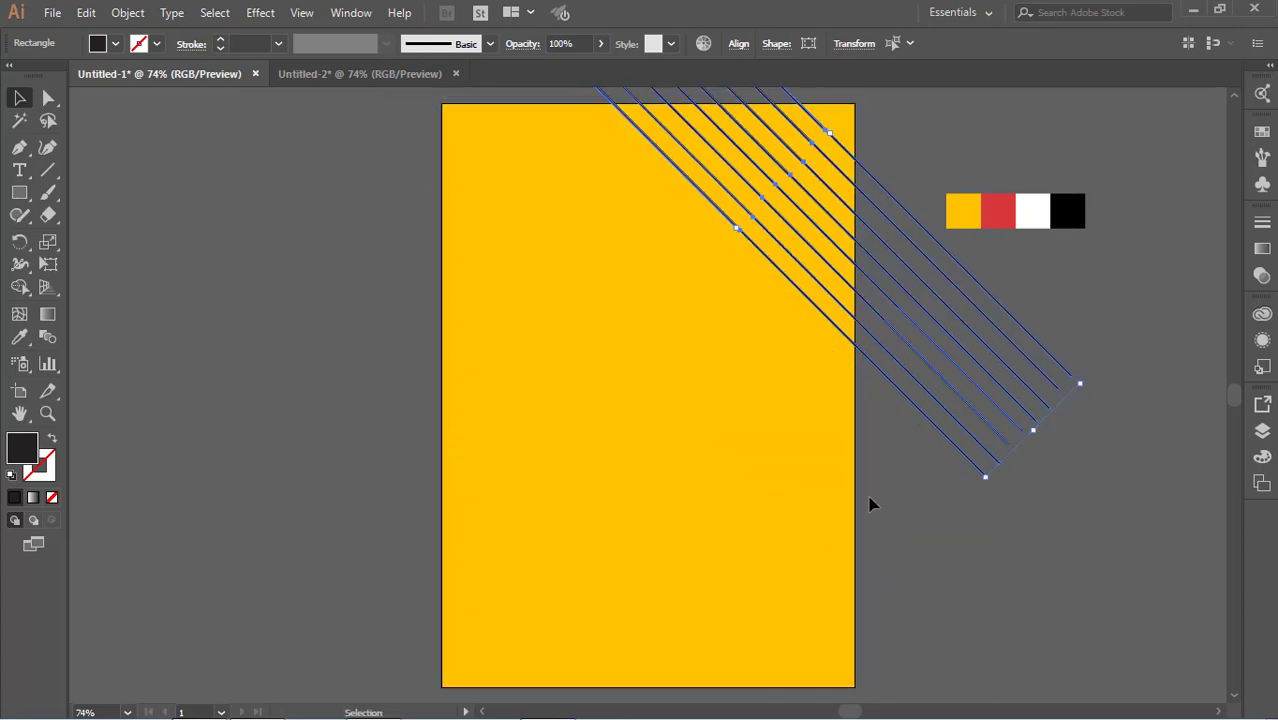
{"action": "left_click_drag", "start_coordinate": [940, 402], "coordinate": [830, 535]}
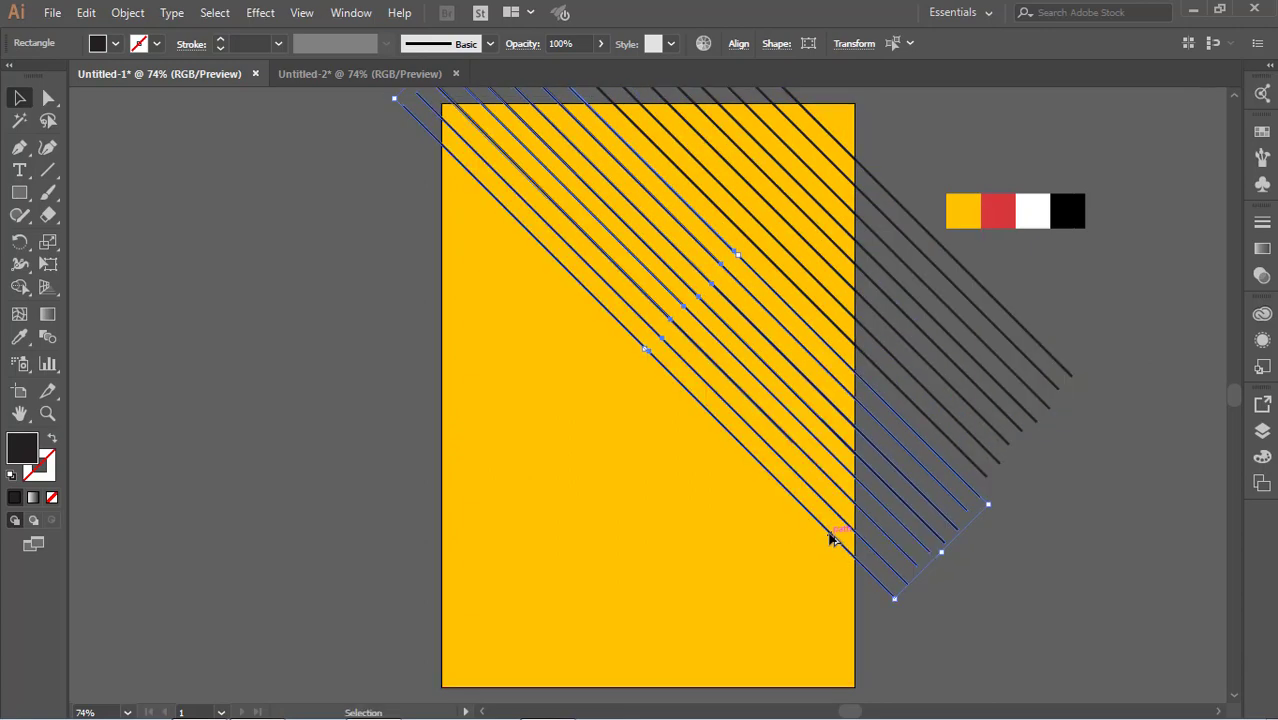
{"action": "key", "text": "Right"}
{"action": "key", "text": "Right"}
{"action": "key", "text": "Right"}
{"action": "key", "text": "Up"}
{"action": "key", "text": "Up"}
{"action": "key", "text": "Up"}
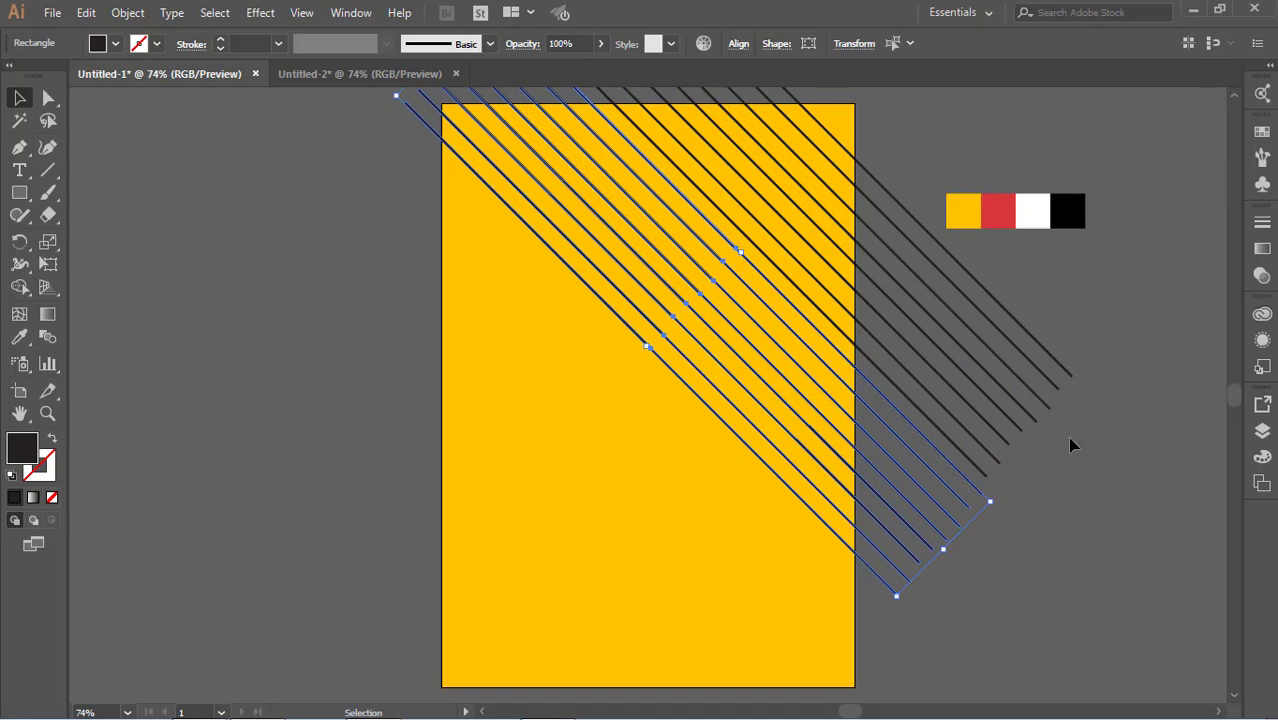
Step: Copy all the diagonal lines down across the artboard, and add three more copies to fill its lower-left corner
{"action": "left_click_drag", "start_coordinate": [915, 555], "coordinate": [893, 612]}
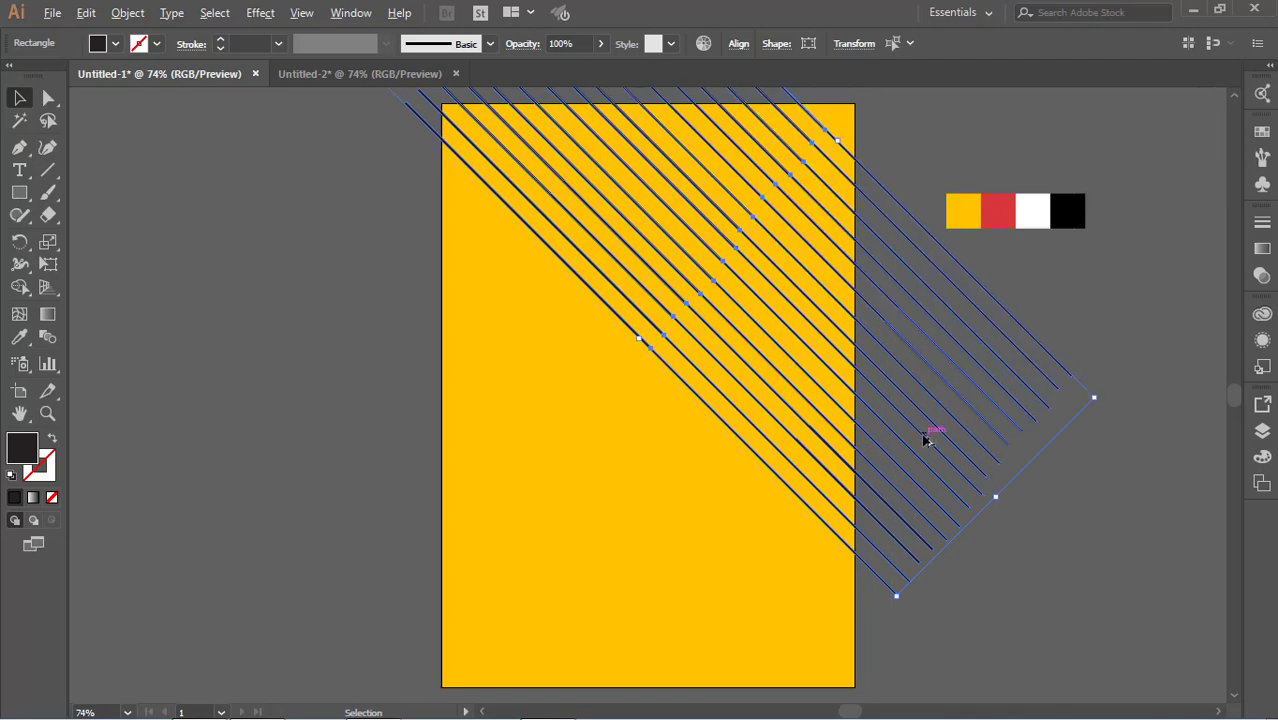
{"action": "left_click_drag", "start_coordinate": [924, 438], "coordinate": [753, 686]}
{"action": "scroll", "coordinate": [700, 630], "scroll_direction": "down", "scroll_amount": 3}
{"action": "left_click", "coordinate": [955, 610]}
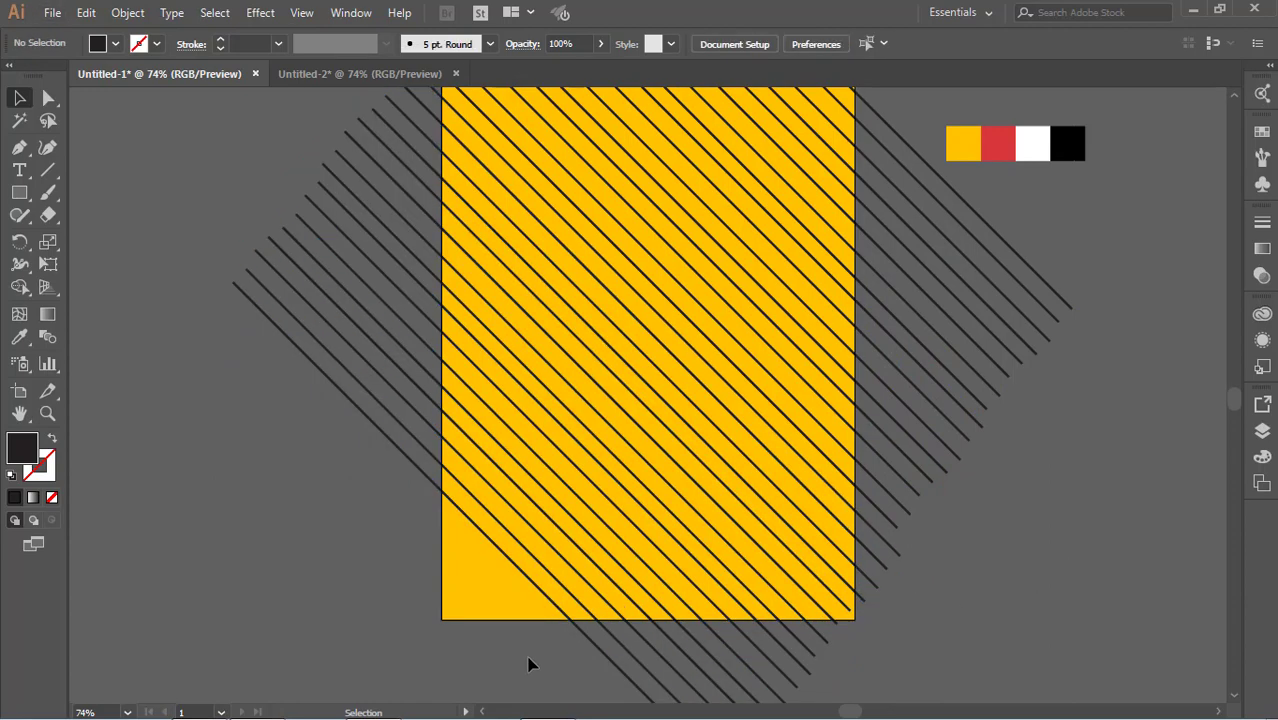
{"action": "left_click_drag", "start_coordinate": [631, 628], "coordinate": [553, 693]}
{"action": "scroll", "coordinate": [1100, 425], "scroll_direction": "up", "scroll_amount": 5}
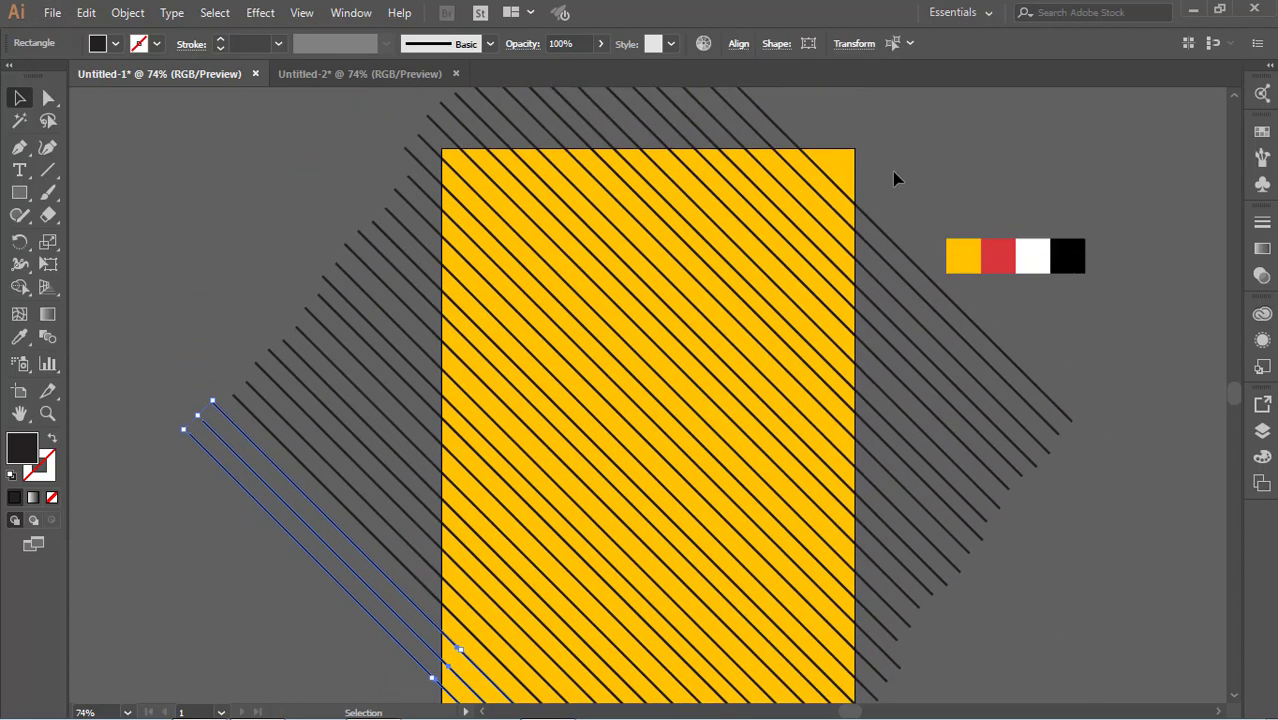
Step: Lock the yellow background rectangle
{"action": "left_click", "coordinate": [845, 163]}
{"action": "left_click", "coordinate": [128, 12]}
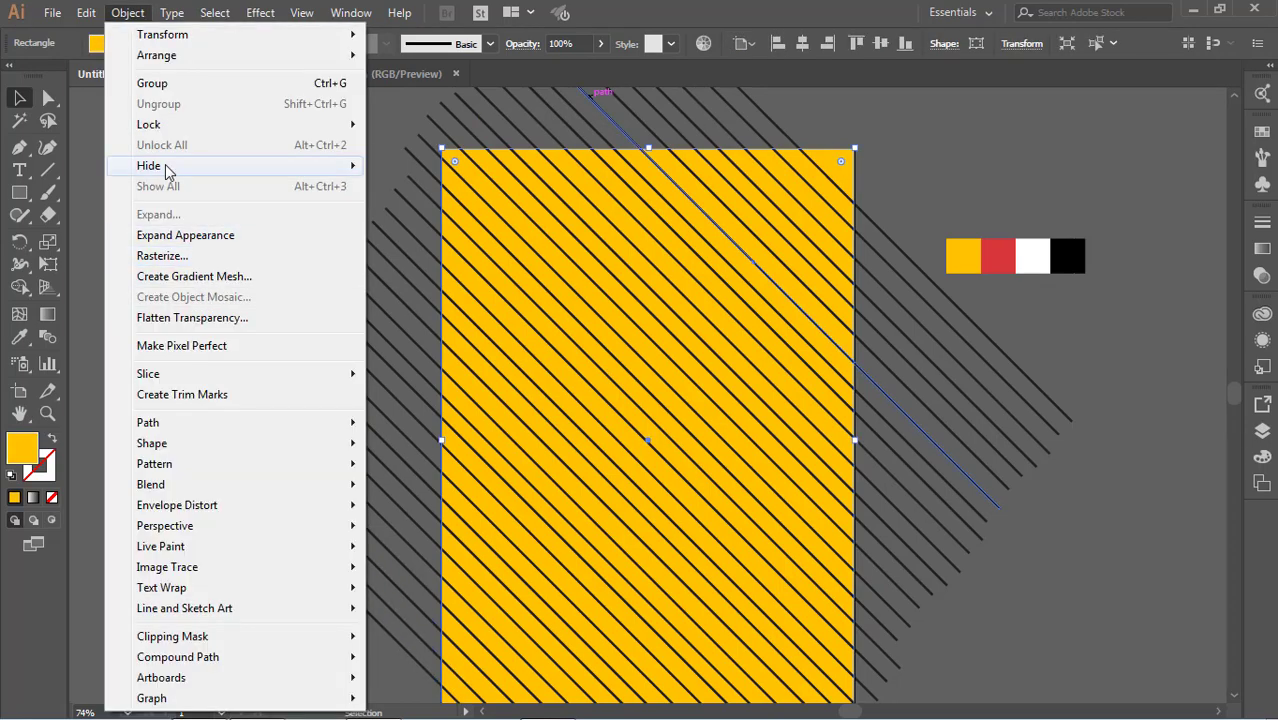
{"action": "mouse_move", "coordinate": [148, 124]}
{"action": "left_click", "coordinate": [416, 126]}
Step: Select all the diagonal lines and combine them into one compound path
{"action": "scroll", "coordinate": [1140, 340], "scroll_direction": "down", "scroll_amount": 5}
{"action": "left_click_drag", "start_coordinate": [1060, 214], "coordinate": [340, 566]}
{"action": "right_click", "coordinate": [405, 448]}
{"action": "left_click", "coordinate": [489, 283]}
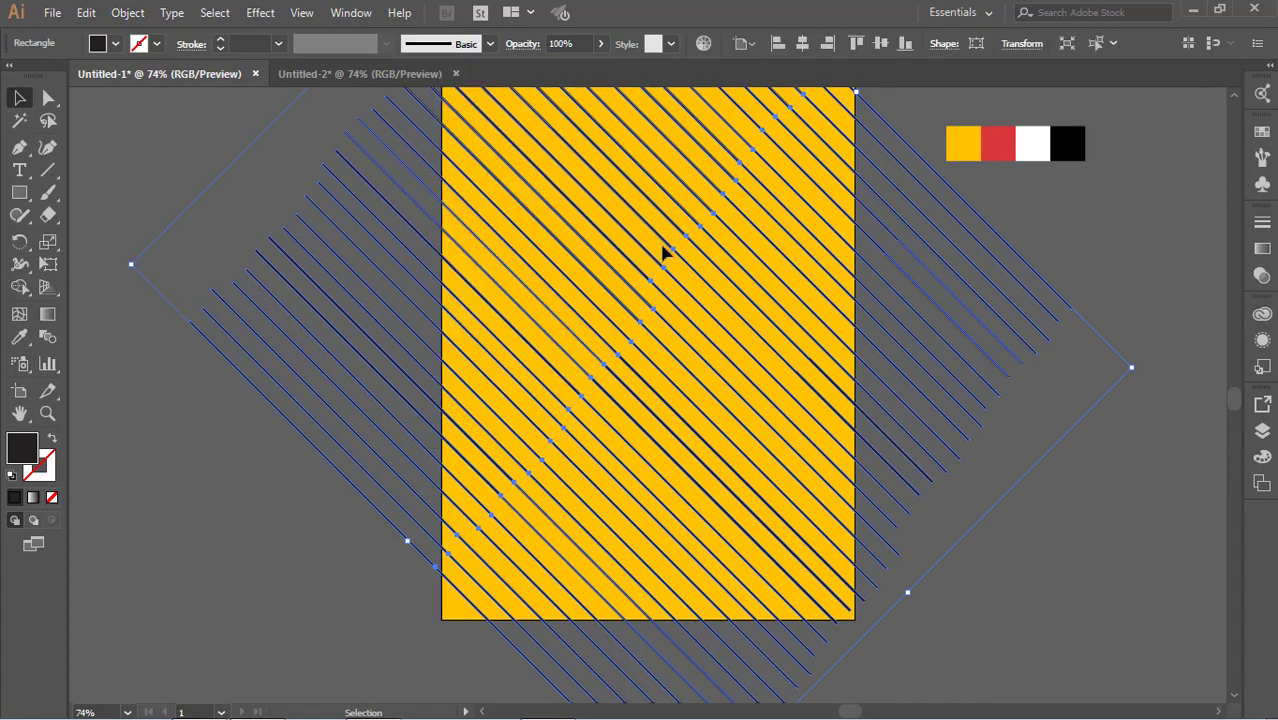
Step: Lower the opacity of the diagonal line pattern to 39%, and reduce it further to make the lines fainter
{"action": "left_click", "coordinate": [913, 428]}
{"action": "left_click", "coordinate": [822, 394]}
{"action": "left_click", "coordinate": [600, 43]}
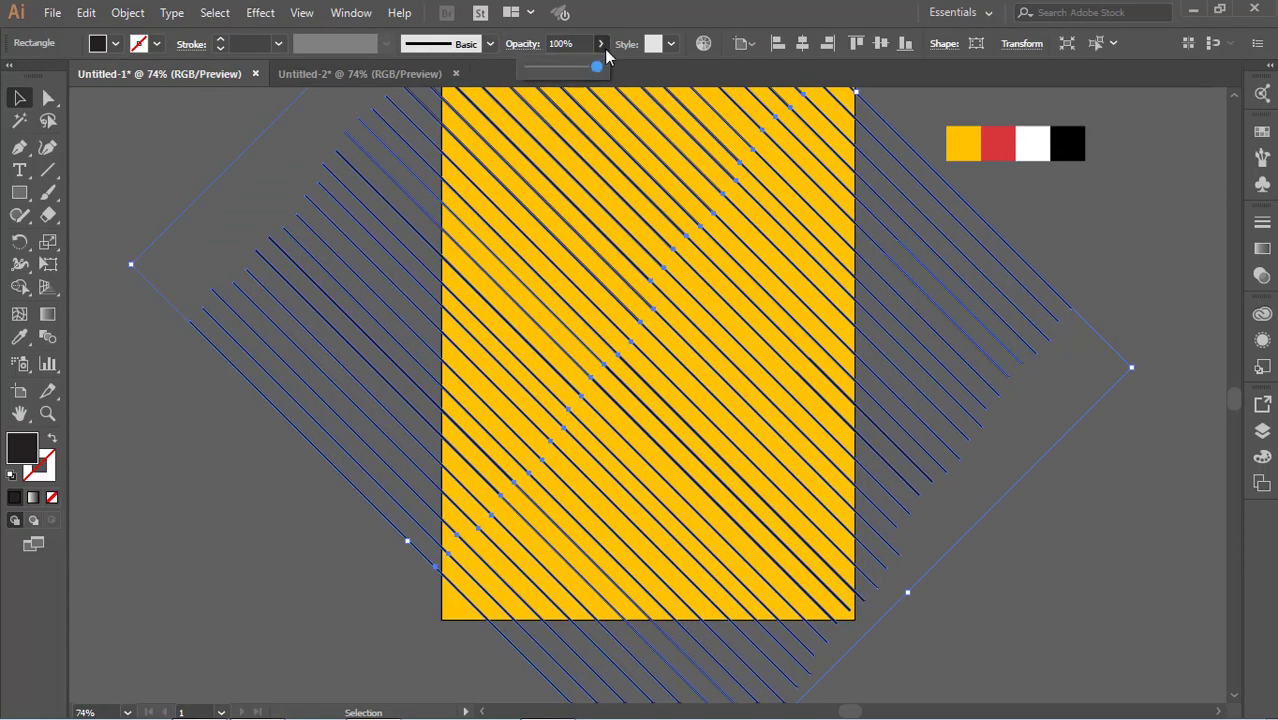
{"action": "left_click_drag", "start_coordinate": [599, 66], "coordinate": [556, 75]}
{"action": "left_click", "coordinate": [1160, 241]}
{"action": "scroll", "coordinate": [1157, 243], "scroll_direction": "up", "scroll_amount": 2}
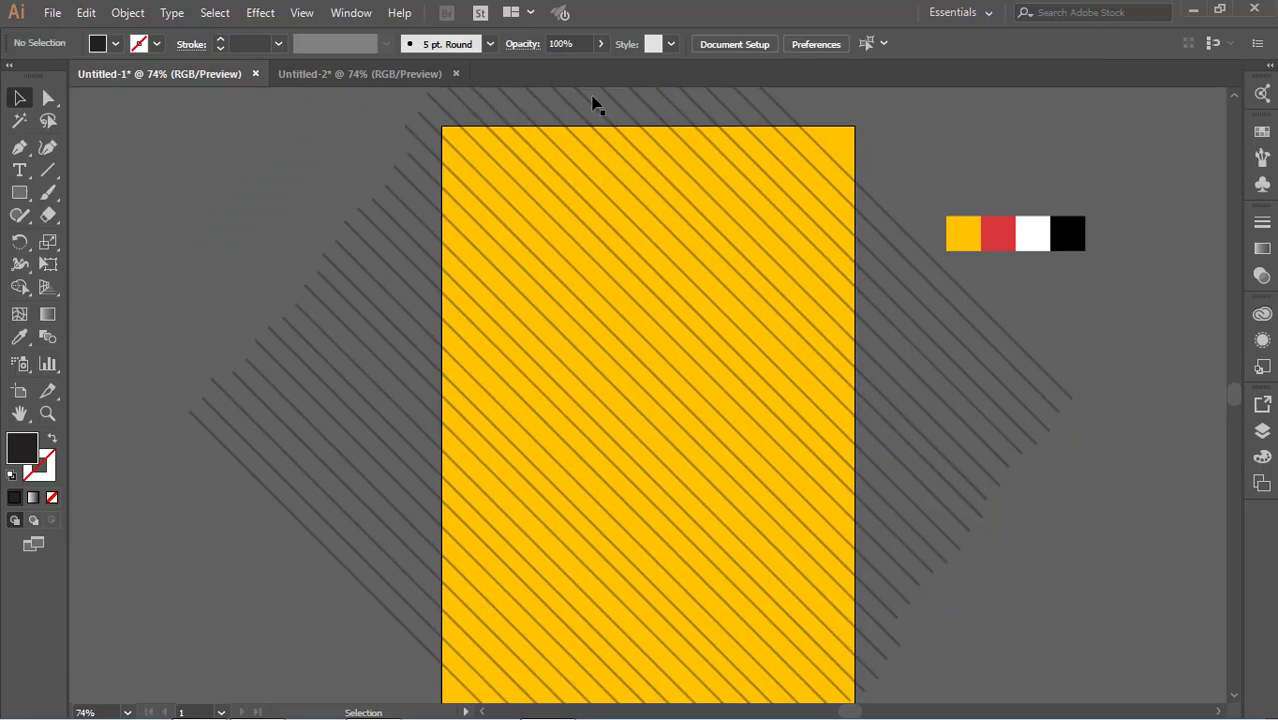
{"action": "left_click", "coordinate": [838, 170]}
{"action": "left_click", "coordinate": [600, 43]}
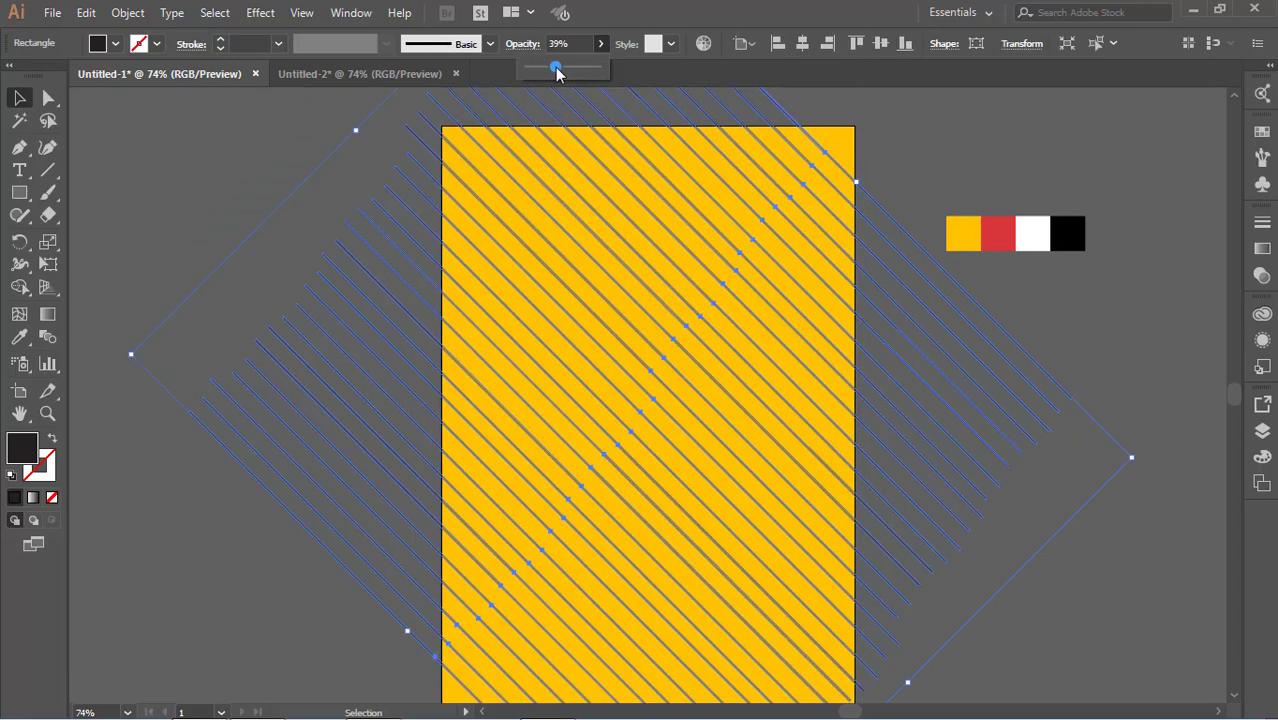
{"action": "left_click", "coordinate": [1118, 314]}
{"action": "scroll", "coordinate": [1118, 314], "scroll_direction": "down", "scroll_amount": 1}
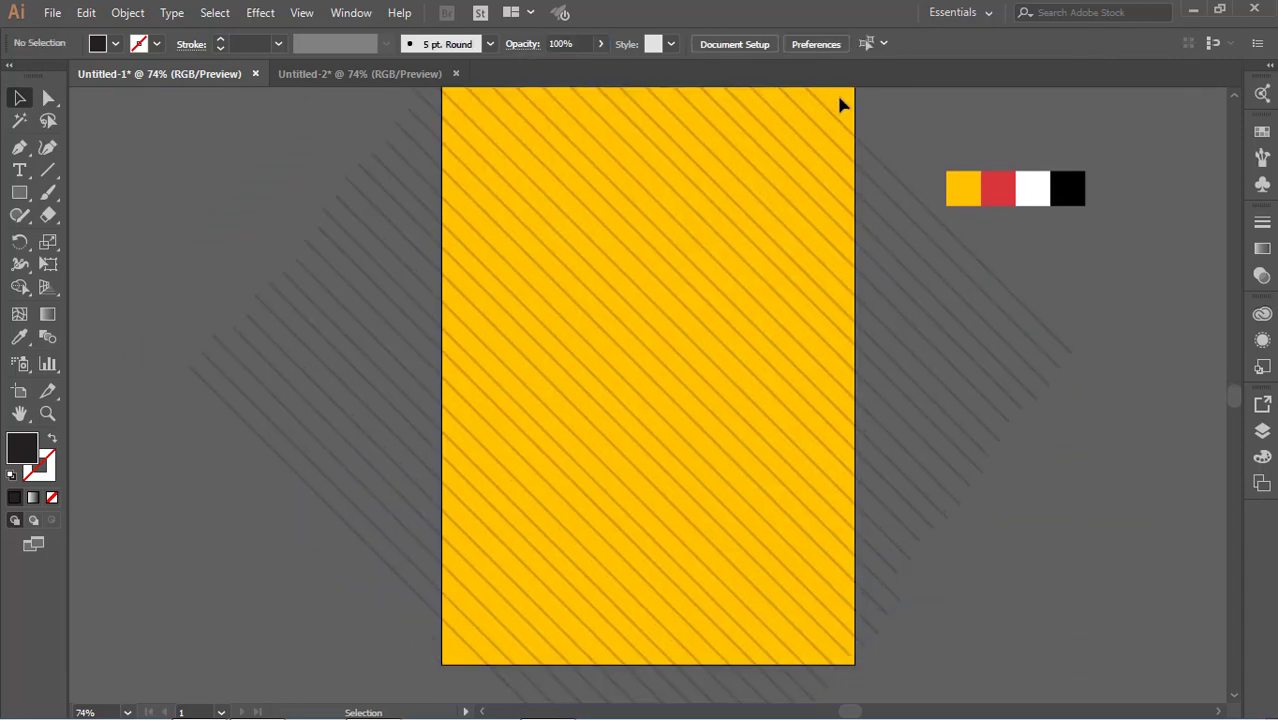
Step: Unlock the yellow background rectangle and bring it in front of the diagonal lines
{"action": "left_click", "coordinate": [127, 12]}
{"action": "left_click", "coordinate": [171, 143]}
{"action": "left_click", "coordinate": [151, 374]}
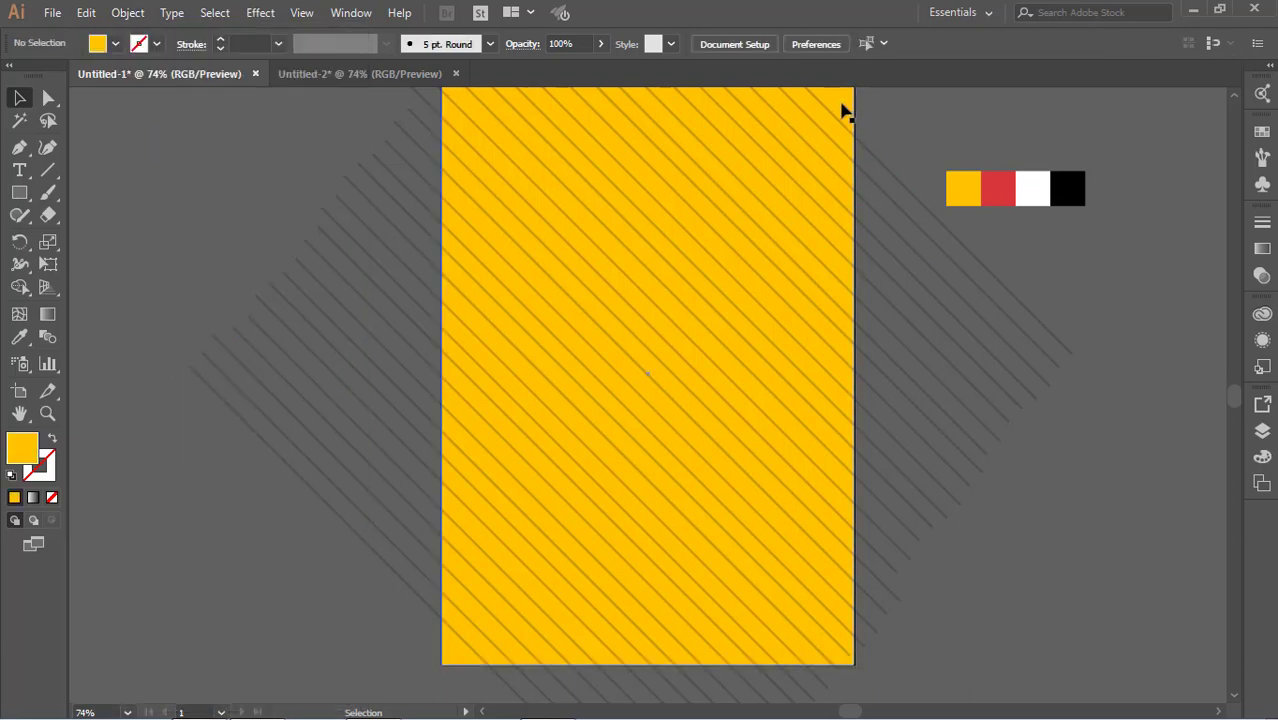
{"action": "right_click", "coordinate": [842, 106]}
{"action": "mouse_move", "coordinate": [927, 401]}
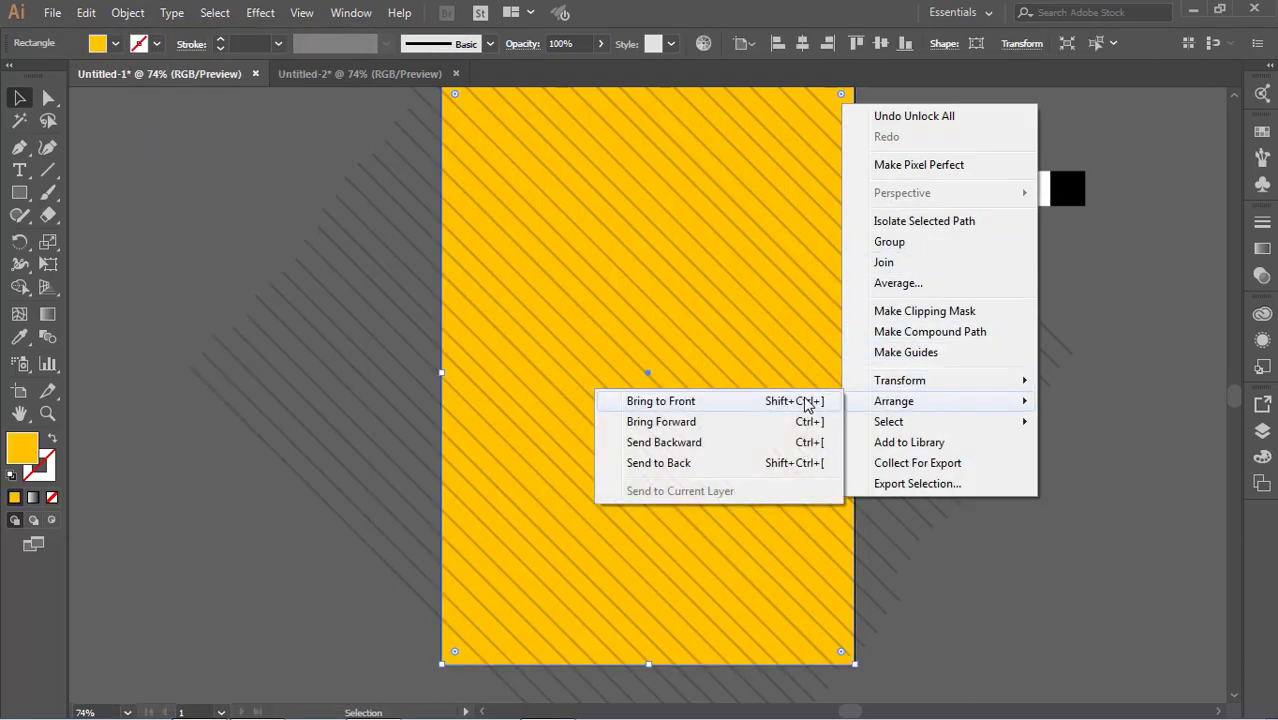
{"action": "left_click", "coordinate": [806, 403]}
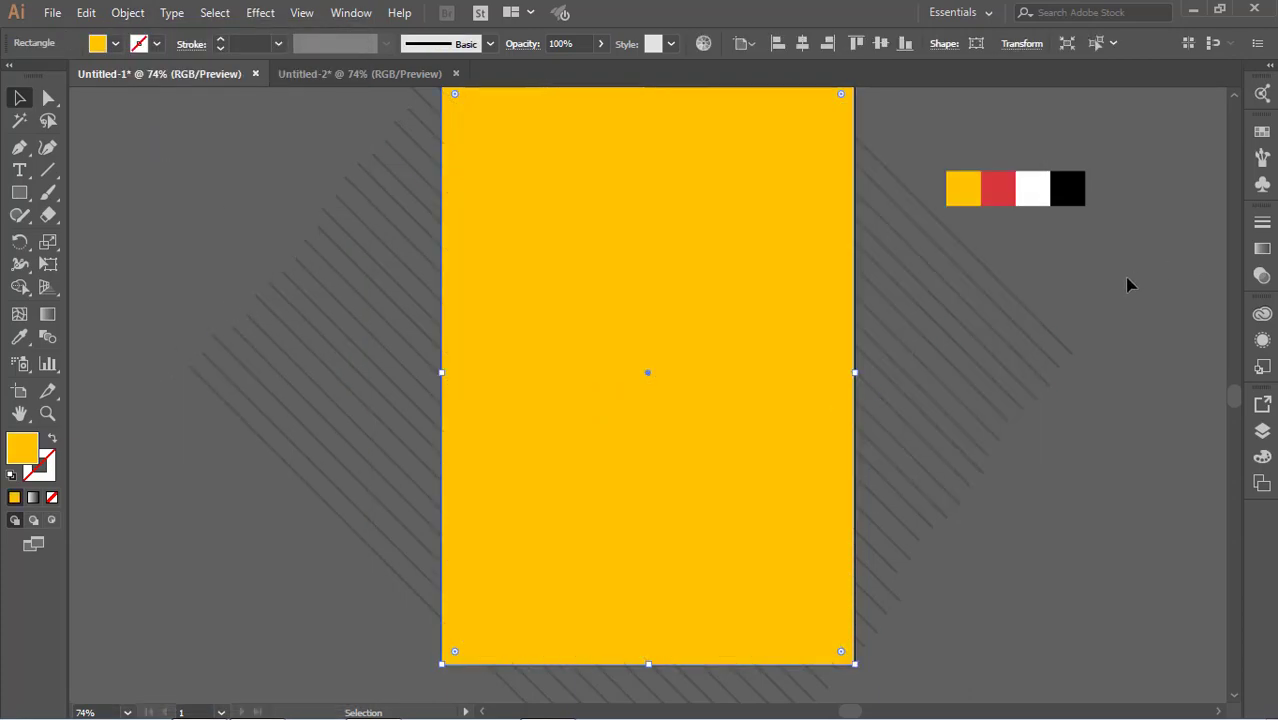
Step: Try a clipping mask on the diagonal lines using the yellow rectangle, and undo it
{"action": "left_click", "coordinate": [985, 264], "text": "shift"}
{"action": "right_click", "coordinate": [985, 264]}
{"action": "left_click", "coordinate": [1027, 398]}
{"action": "left_click", "coordinate": [1024, 397]}
{"action": "scroll", "coordinate": [1024, 397], "scroll_direction": "up", "scroll_amount": 2}
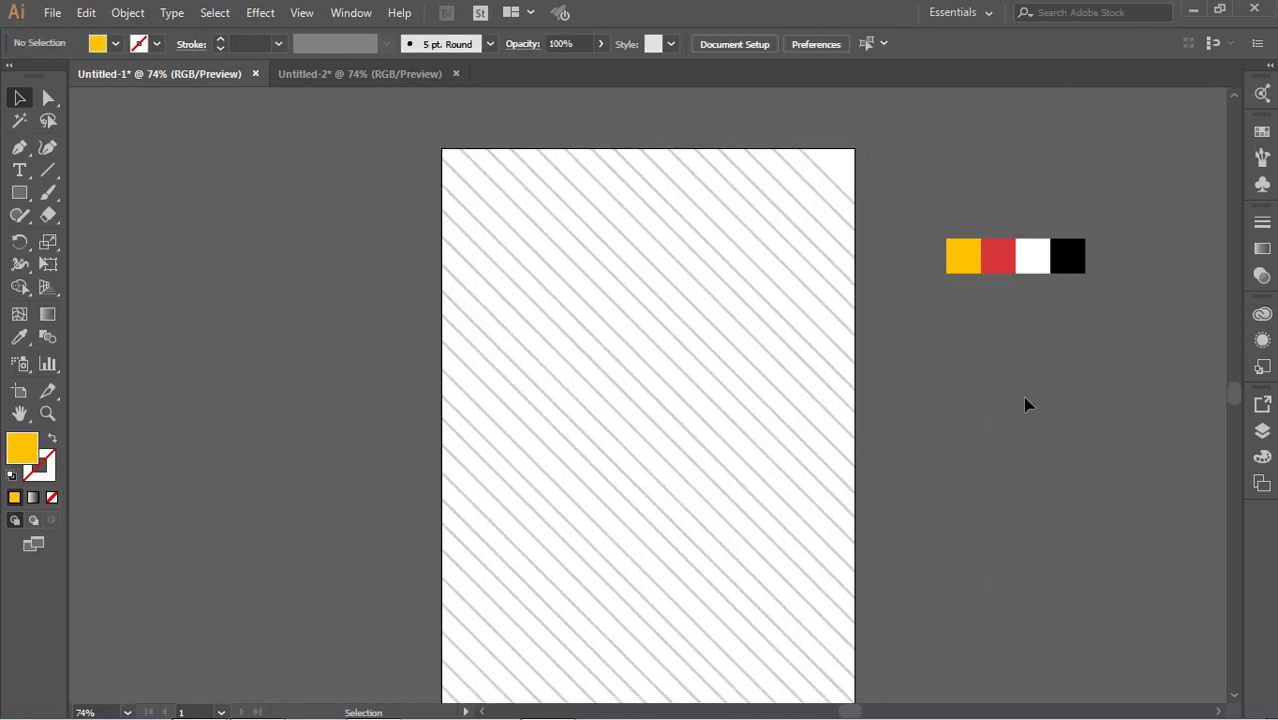
{"action": "key", "text": "ctrl+z"}
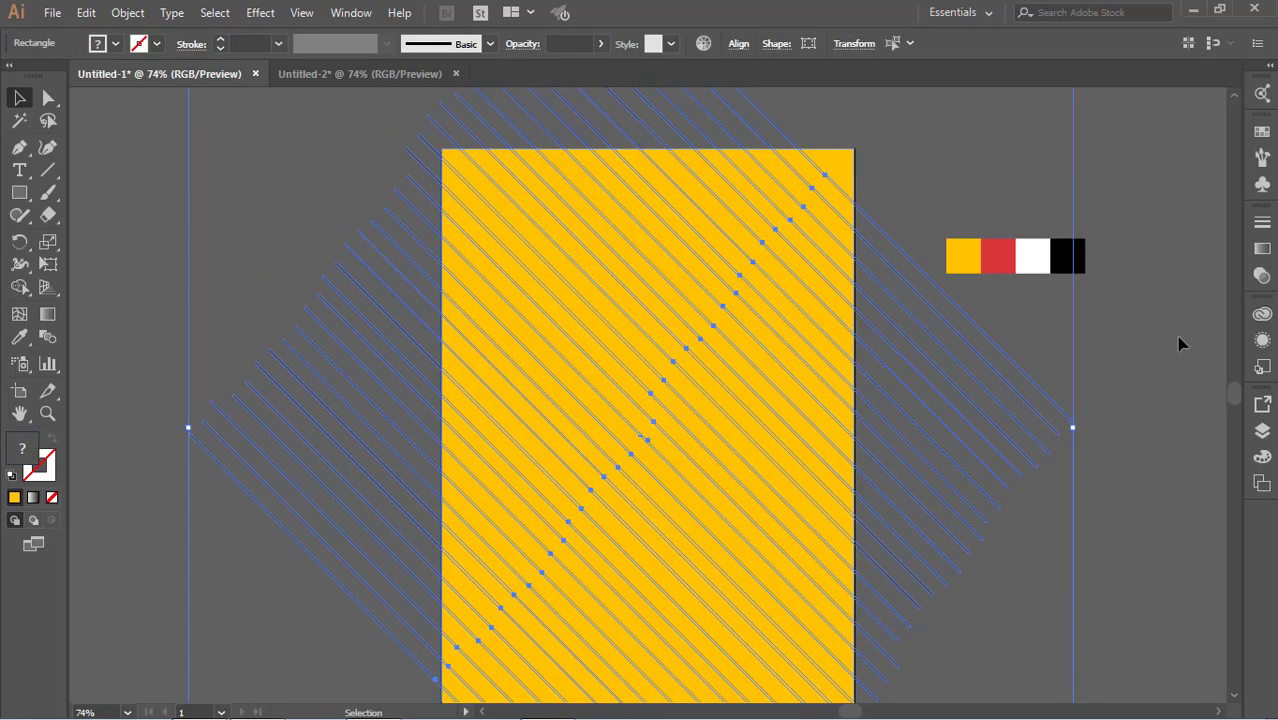
Step: Reselect the yellow rectangle and the line pattern, try the clipping mask again, and undo it
{"action": "left_click", "coordinate": [1178, 342]}
{"action": "left_click", "coordinate": [780, 328]}
{"action": "left_click", "coordinate": [966, 310], "text": "shift"}
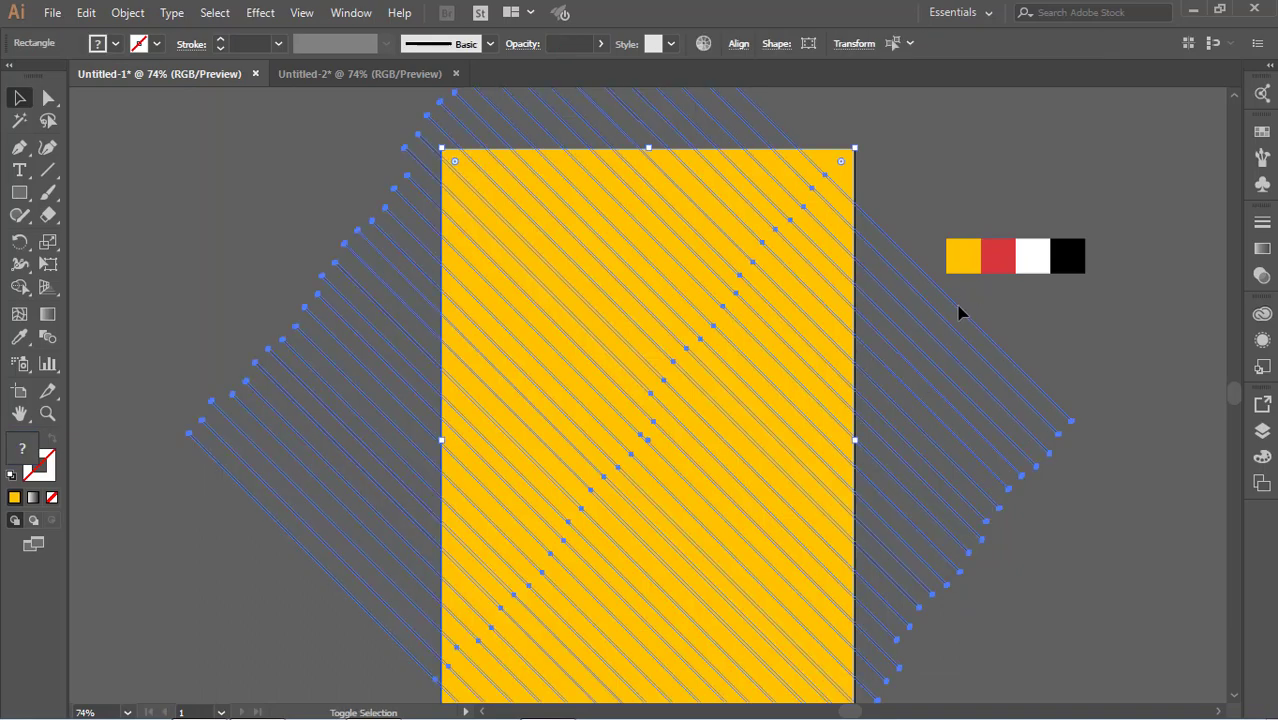
{"action": "right_click", "coordinate": [962, 310]}
{"action": "left_click", "coordinate": [1000, 443]}
{"action": "left_click", "coordinate": [1106, 350]}
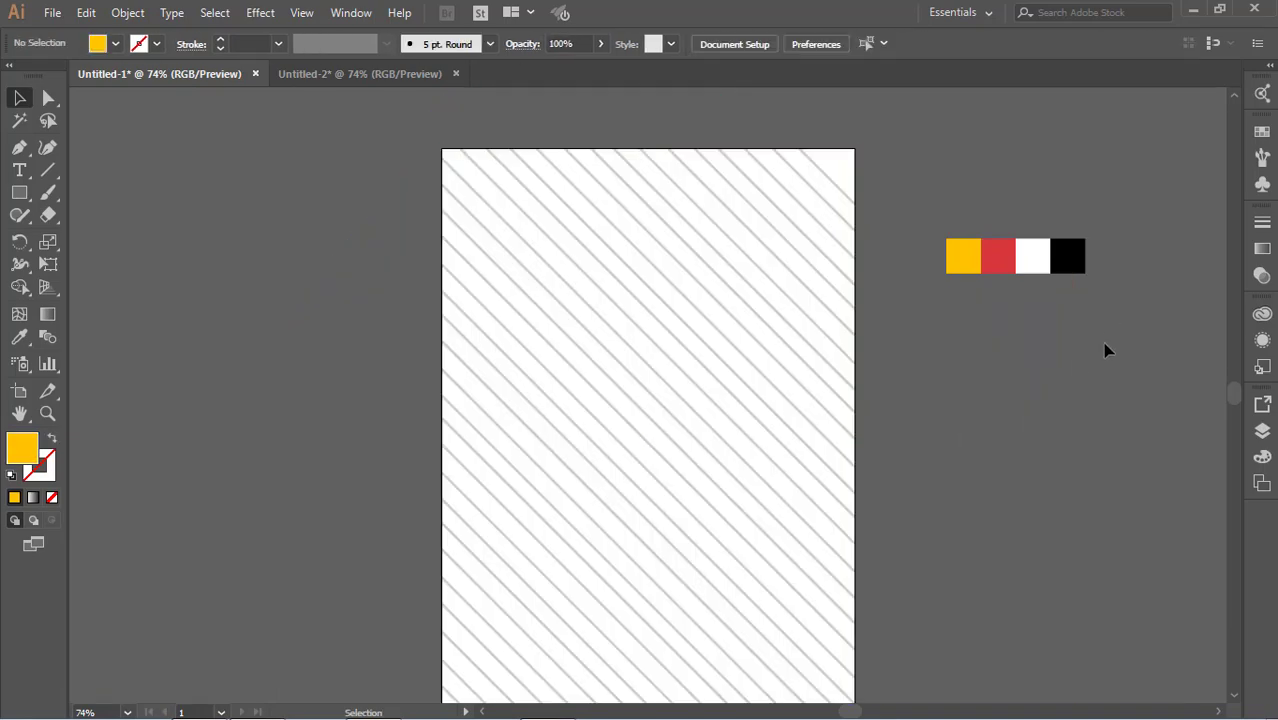
{"action": "key", "text": "ctrl+z"}
Step: Clip the diagonal line pattern to the artboard by making a clipping mask with the yellow rectangle
{"action": "left_click", "coordinate": [1172, 340]}
{"action": "scroll", "coordinate": [1172, 340], "scroll_direction": "down", "scroll_amount": 1}
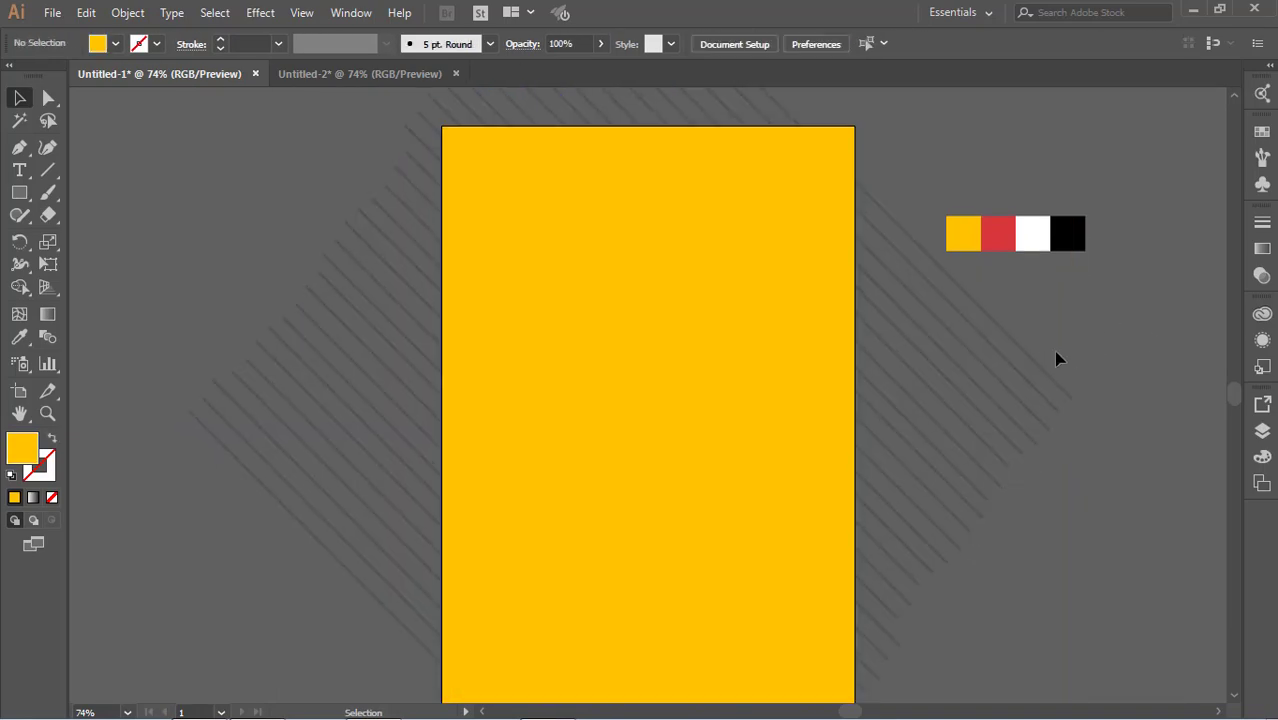
{"action": "left_click", "coordinate": [1035, 365]}
{"action": "left_click", "coordinate": [786, 312]}
{"action": "left_click", "coordinate": [933, 266], "text": "shift"}
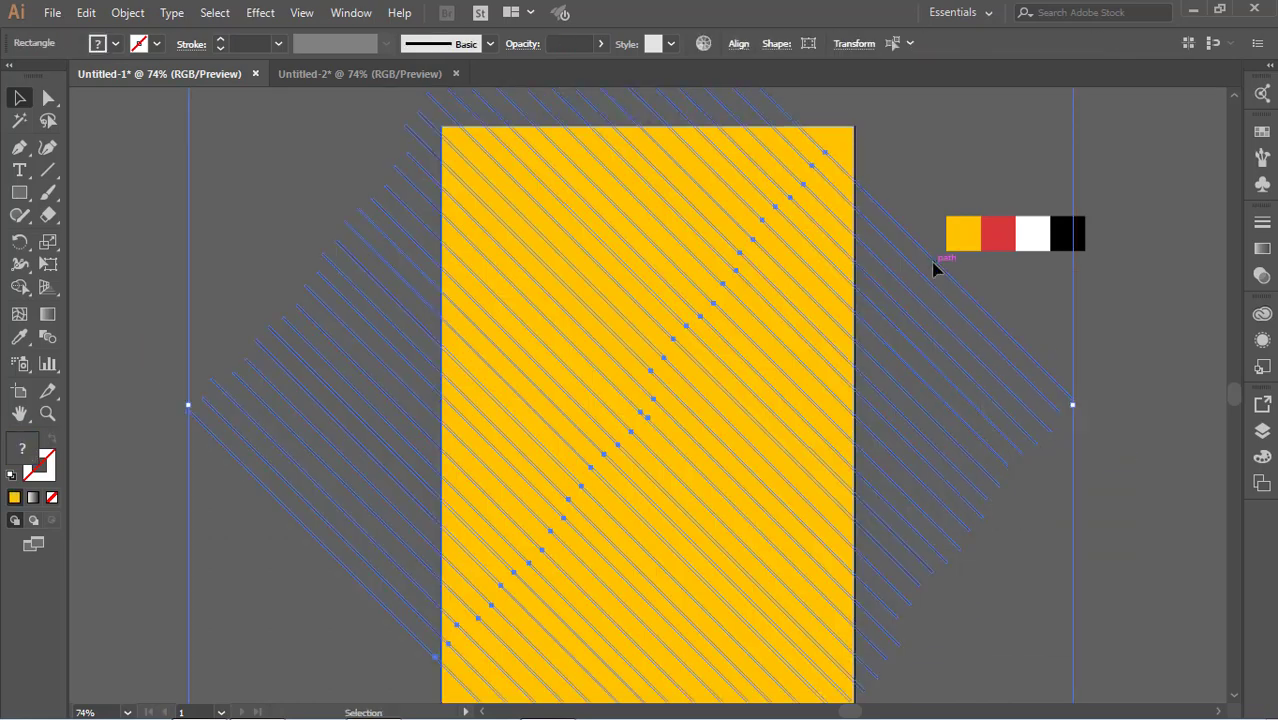
{"action": "right_click", "coordinate": [935, 265]}
{"action": "left_click", "coordinate": [995, 401]}
{"action": "left_click", "coordinate": [1084, 337]}
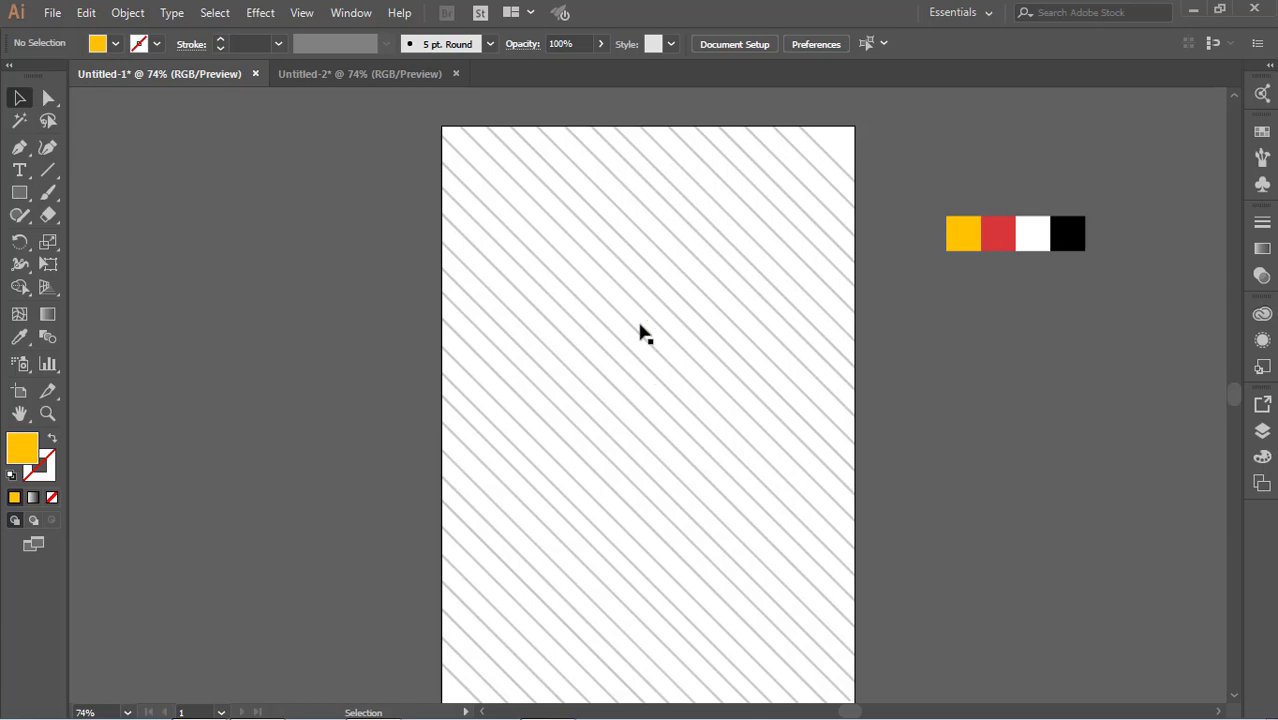
Step: Fill the clipping rectangle behind the diagonal lines with the bright yellow swatch
{"action": "left_click", "coordinate": [552, 400]}
{"action": "left_click", "coordinate": [121, 44]}
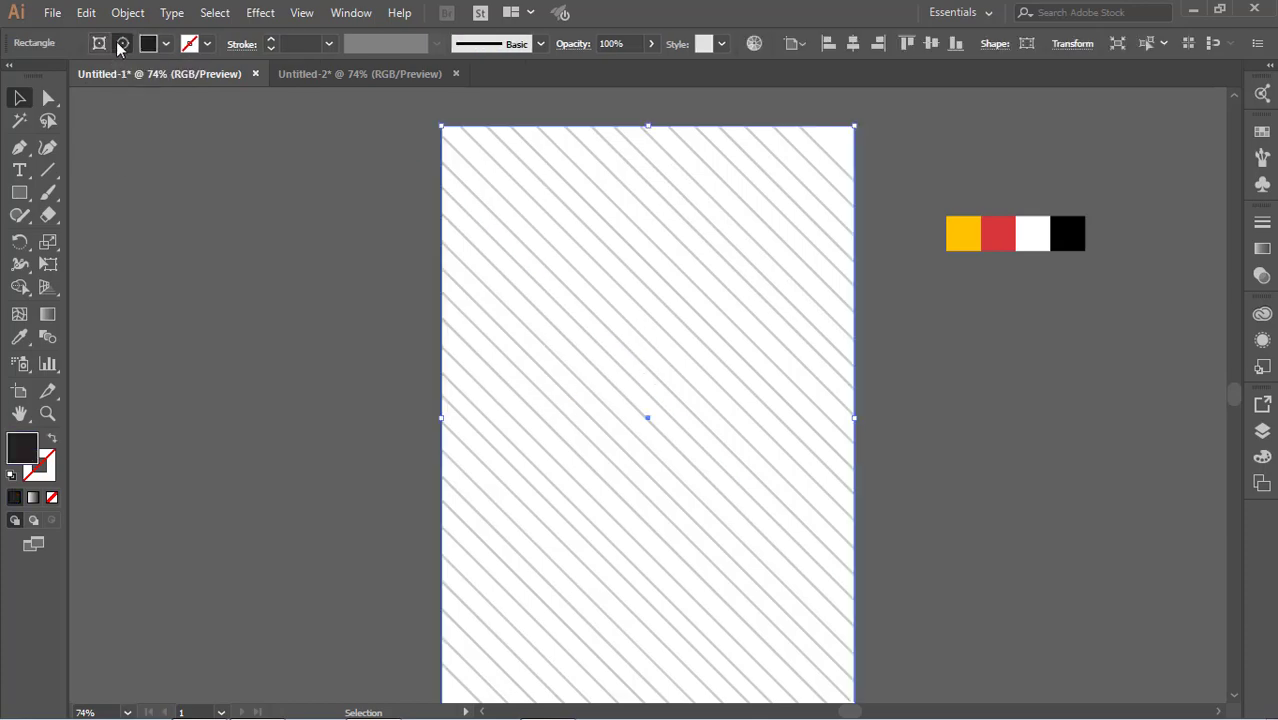
{"action": "left_click", "coordinate": [166, 44]}
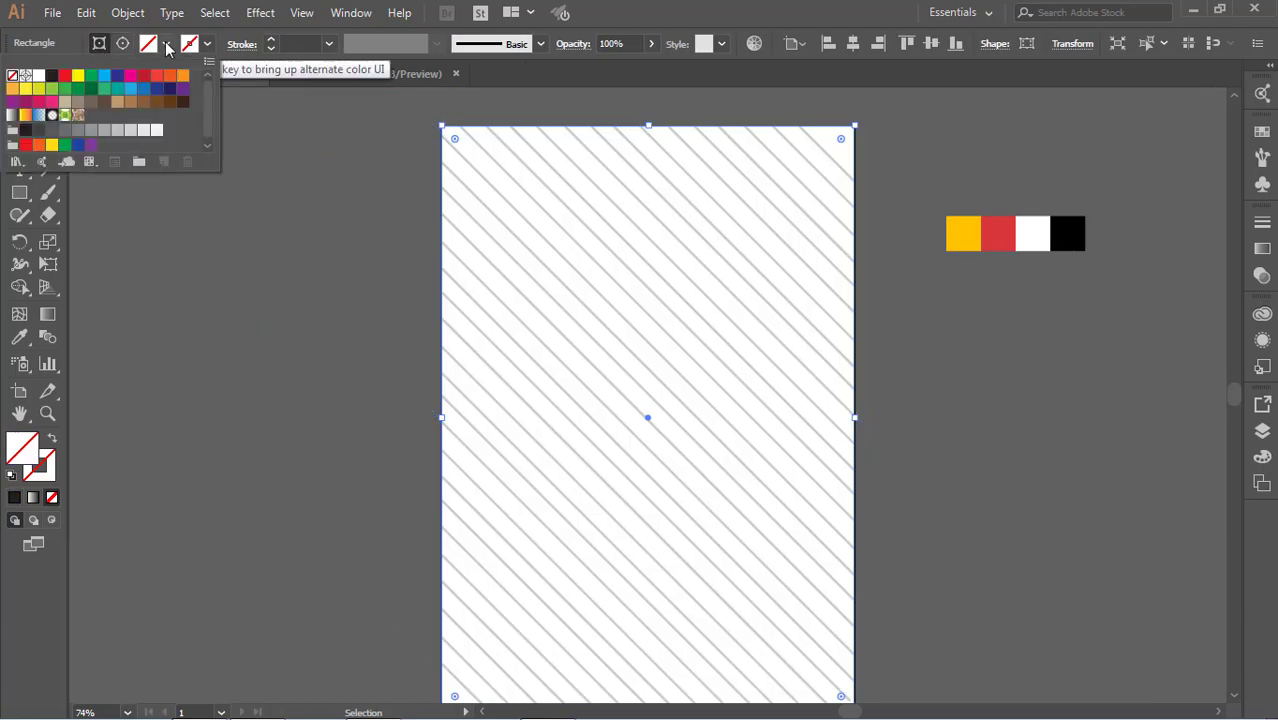
{"action": "left_click", "coordinate": [78, 75]}
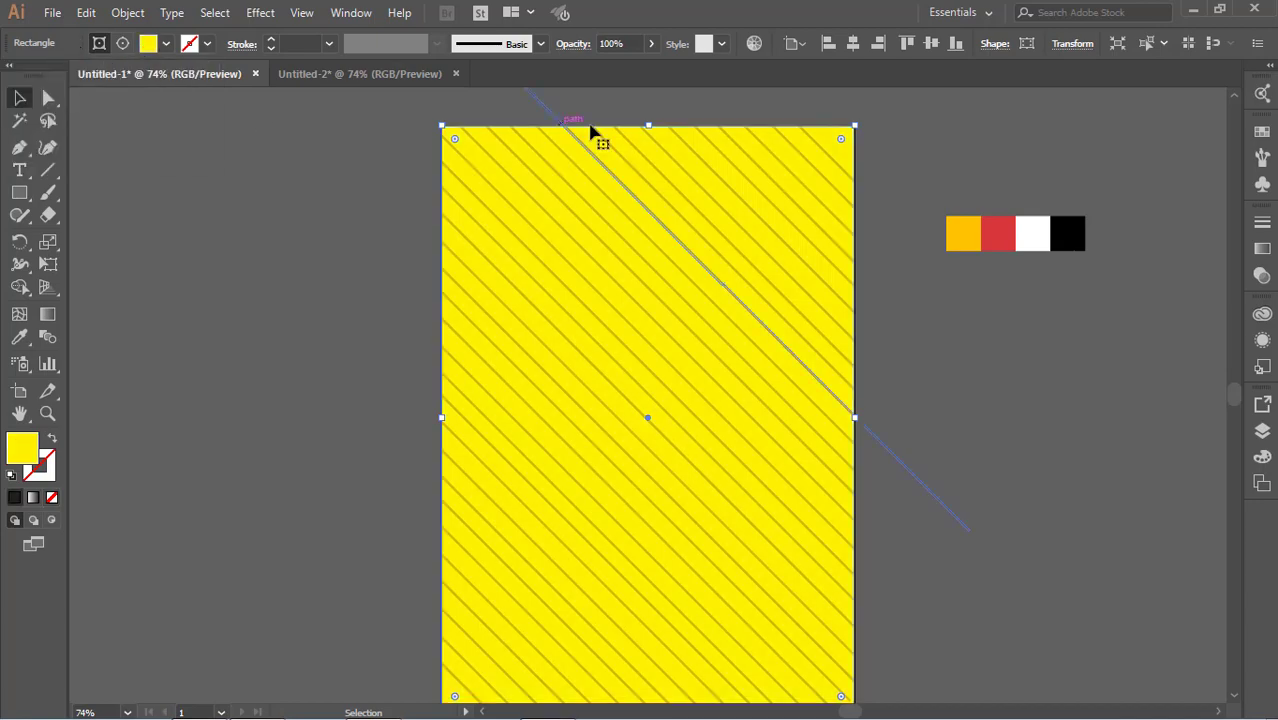
{"action": "double_click", "coordinate": [22, 448]}
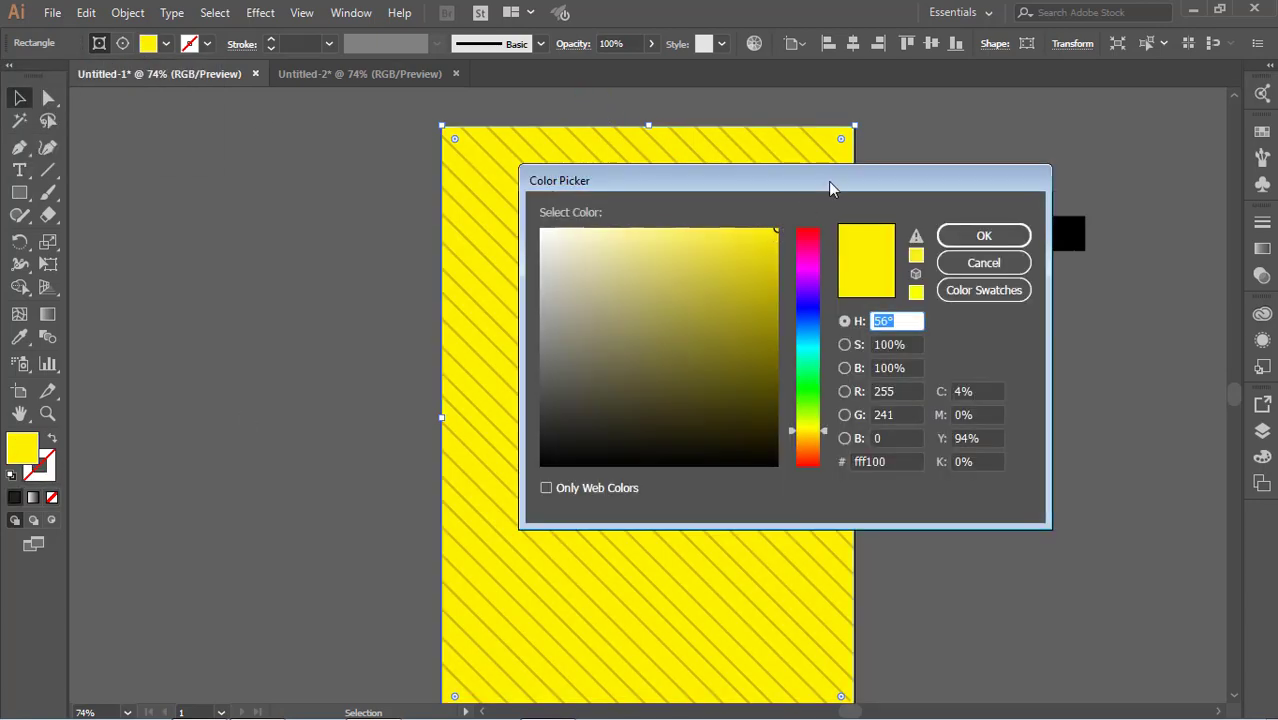
{"action": "left_click_drag", "start_coordinate": [828, 177], "coordinate": [768, 426]}
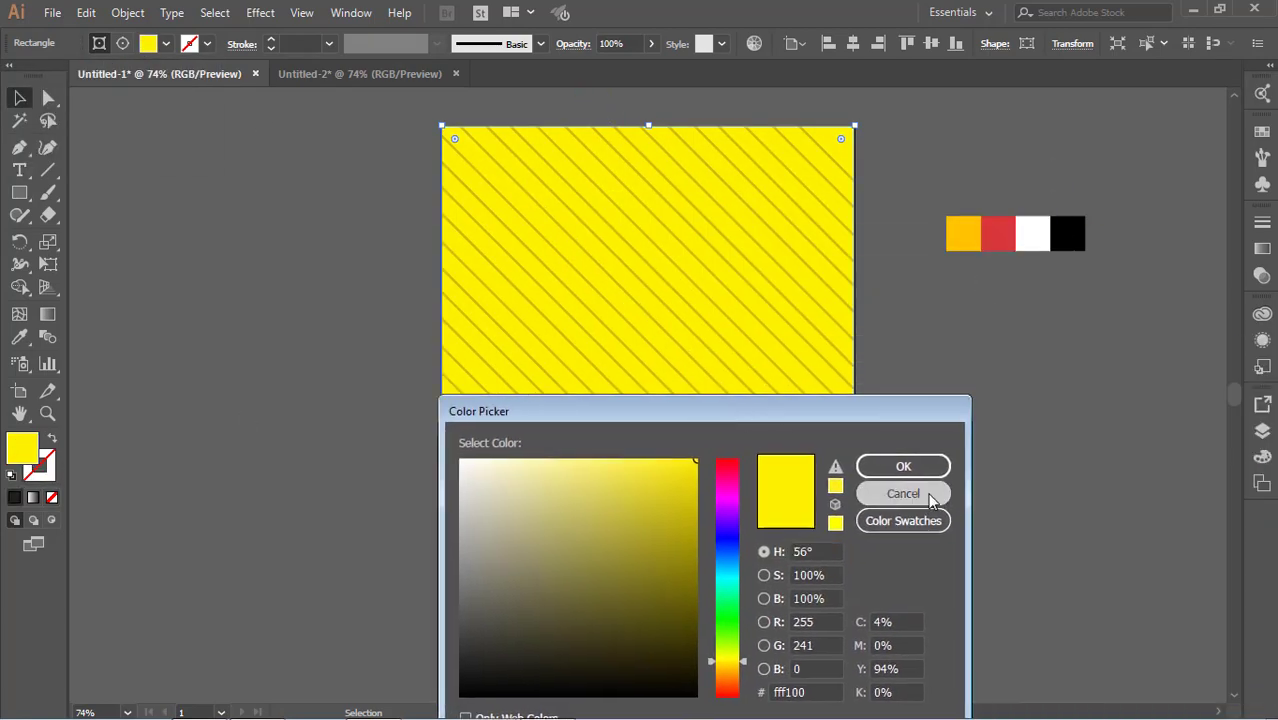
{"action": "left_click", "coordinate": [906, 493]}
Step: Recolor the background rectangle with the golden yellow sampled from the palette squares
{"action": "left_click", "coordinate": [24, 336]}
{"action": "left_click", "coordinate": [963, 233]}
{"action": "left_click", "coordinate": [19, 97]}
{"action": "left_click", "coordinate": [233, 213]}
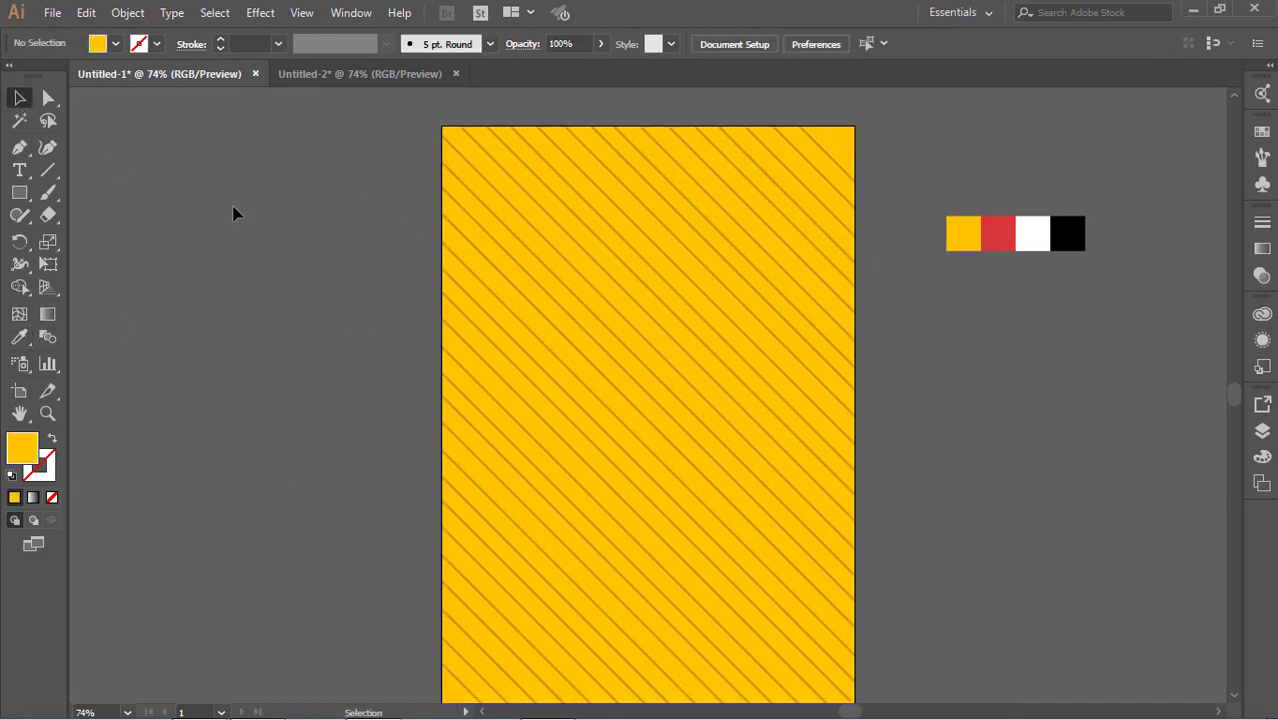
Step: Edit the contents of the clipping group and lower the diagonal lines' opacity to 44%
{"action": "left_click", "coordinate": [833, 163]}
{"action": "left_click", "coordinate": [122, 43]}
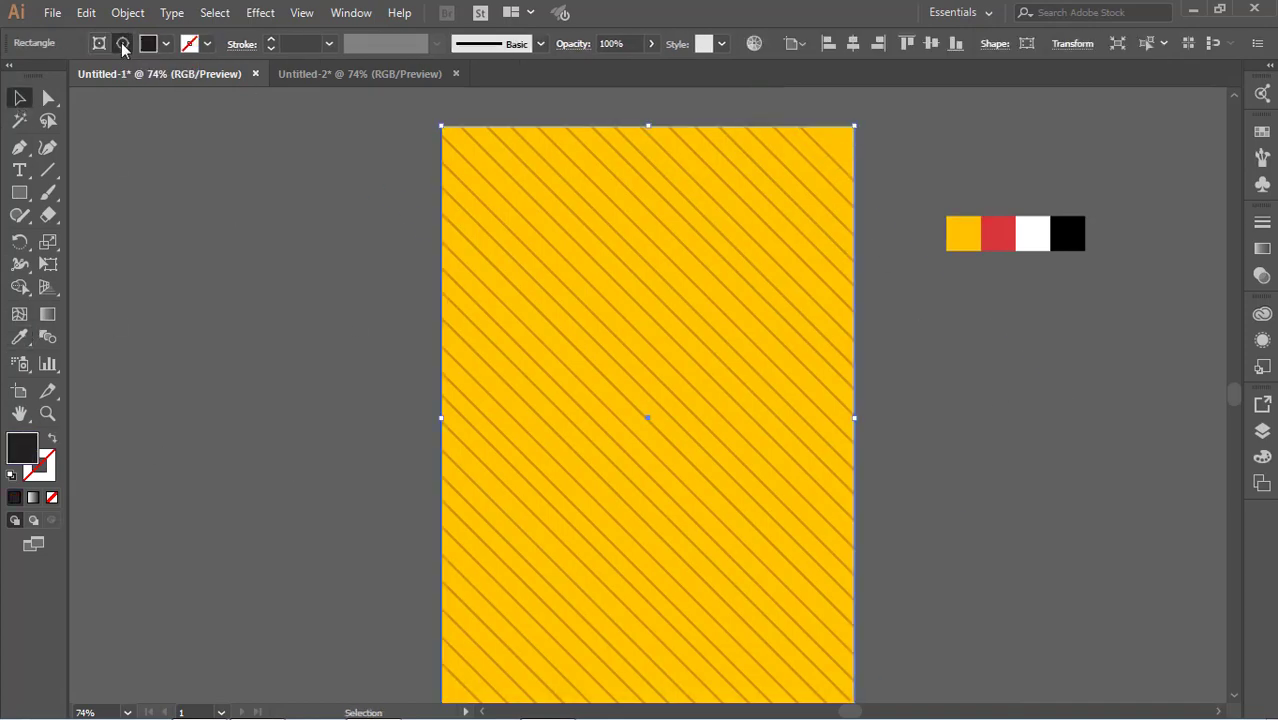
{"action": "left_click", "coordinate": [652, 43]}
{"action": "left_click_drag", "start_coordinate": [645, 69], "coordinate": [609, 70]}
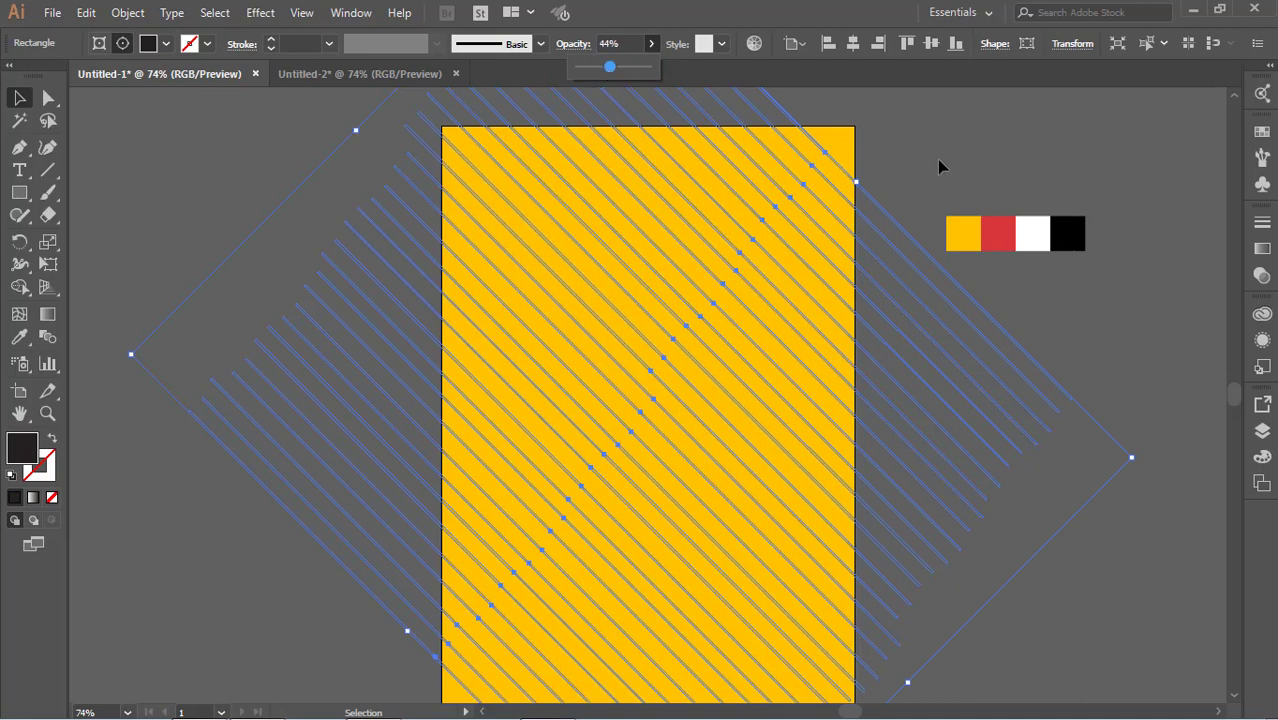
{"action": "left_click", "coordinate": [1141, 381]}
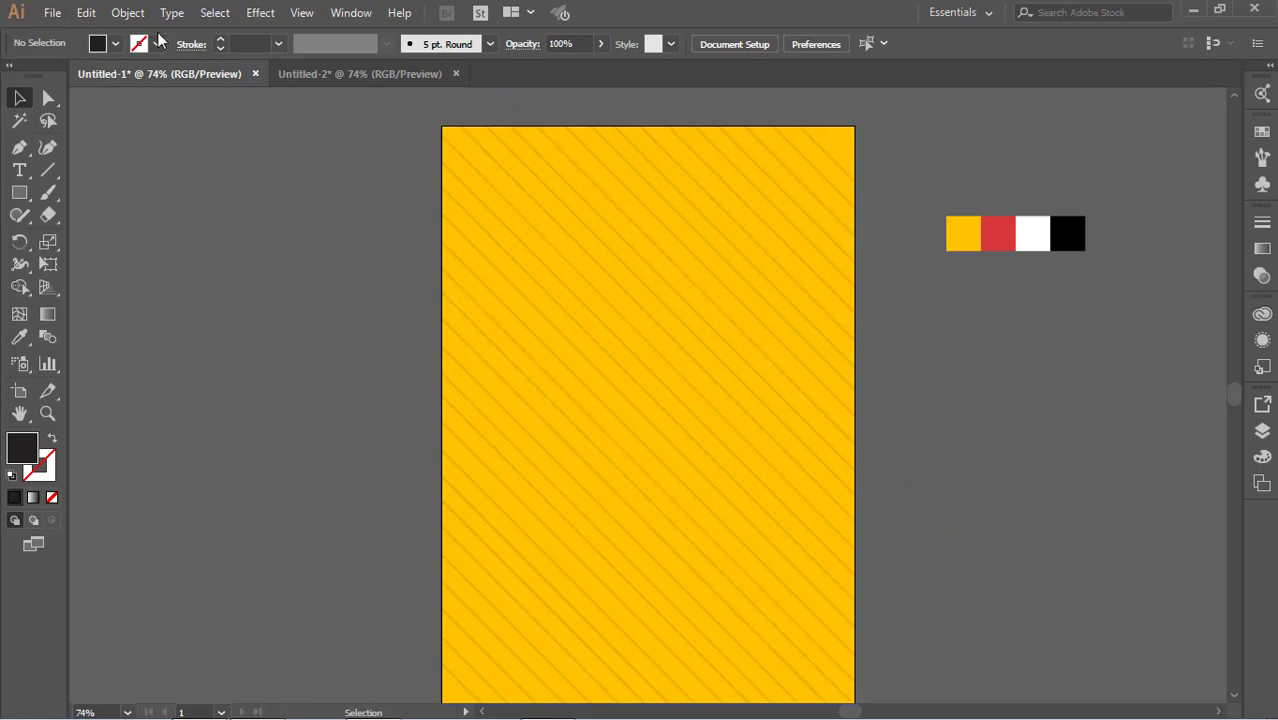
Step: Try the palette's red as the background rectangle's fill, and return it to the golden yellow
{"action": "left_click", "coordinate": [116, 43]}
{"action": "left_click", "coordinate": [548, 198]}
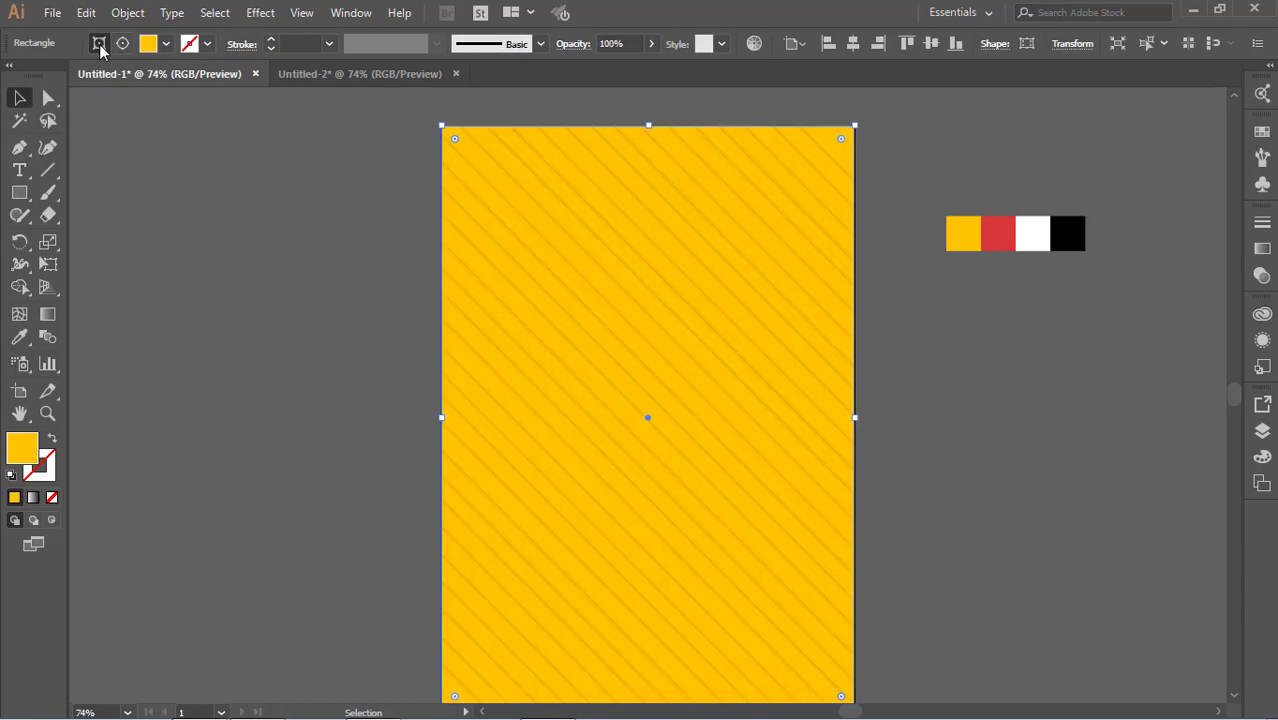
{"action": "left_click", "coordinate": [19, 337]}
{"action": "left_click", "coordinate": [1006, 236]}
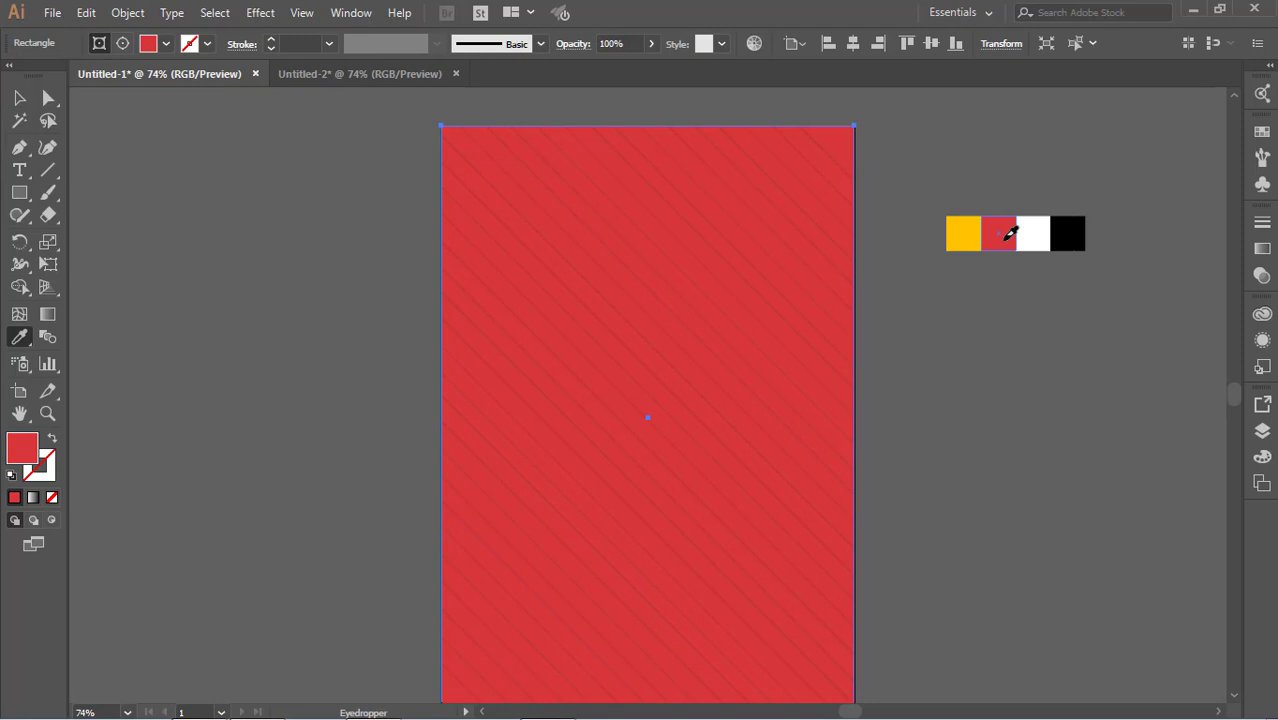
{"action": "left_click", "coordinate": [958, 233]}
{"action": "key", "text": "v"}
{"action": "left_click", "coordinate": [257, 237]}
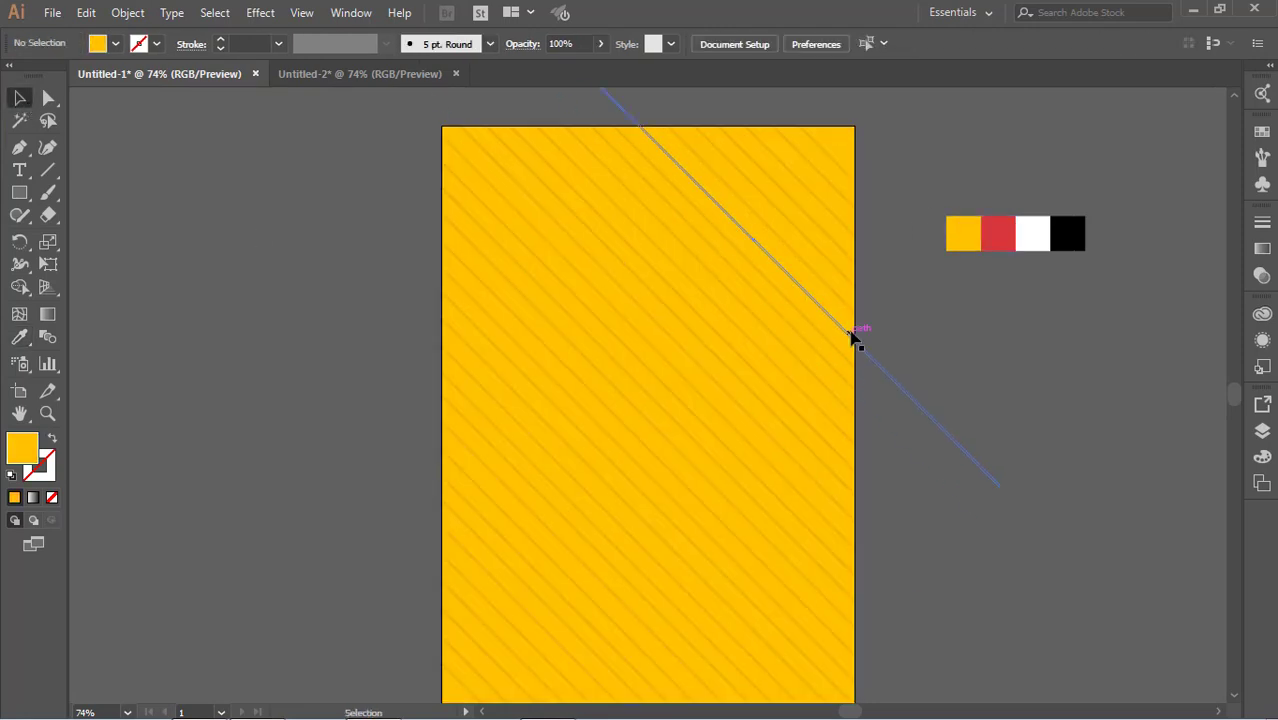
Step: Draw a wide rectangle against the artboard's top edge and fill it with the palette's black
{"action": "left_click", "coordinate": [19, 192]}
{"action": "left_click_drag", "start_coordinate": [549, 126], "coordinate": [795, 216]}
{"action": "left_click", "coordinate": [19, 337]}
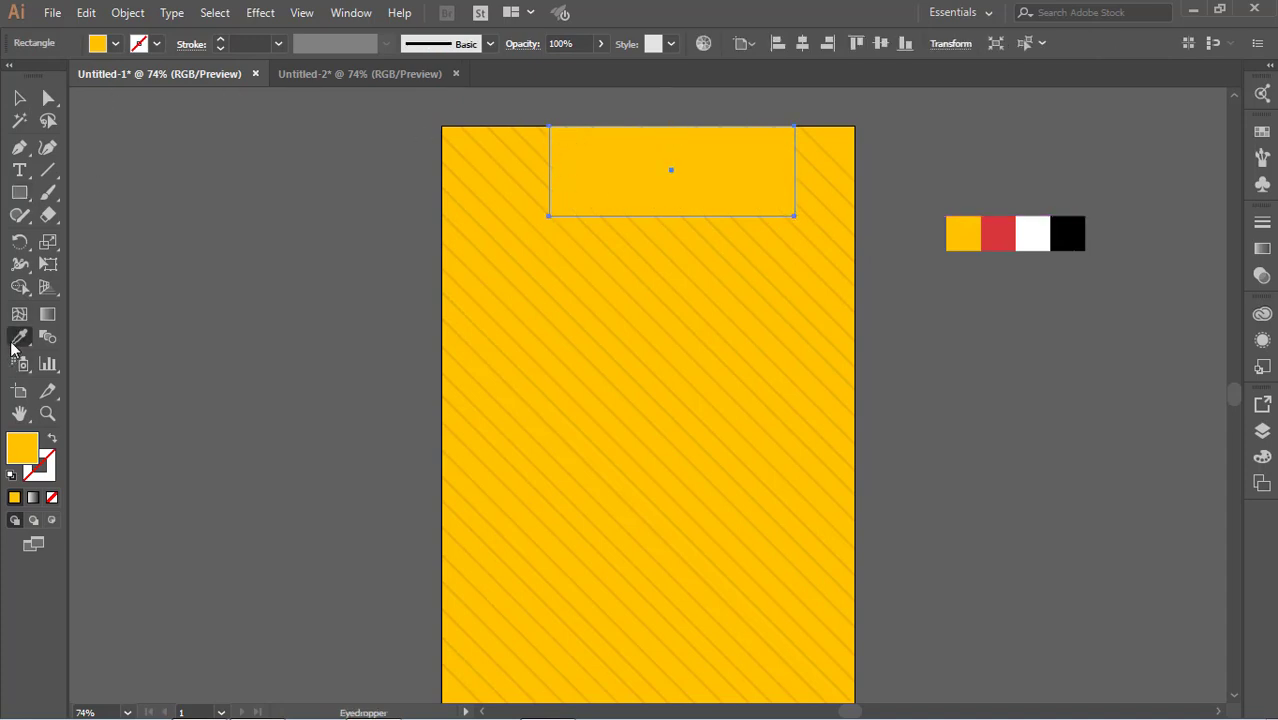
{"action": "left_click", "coordinate": [1066, 236]}
{"action": "left_click", "coordinate": [19, 98]}
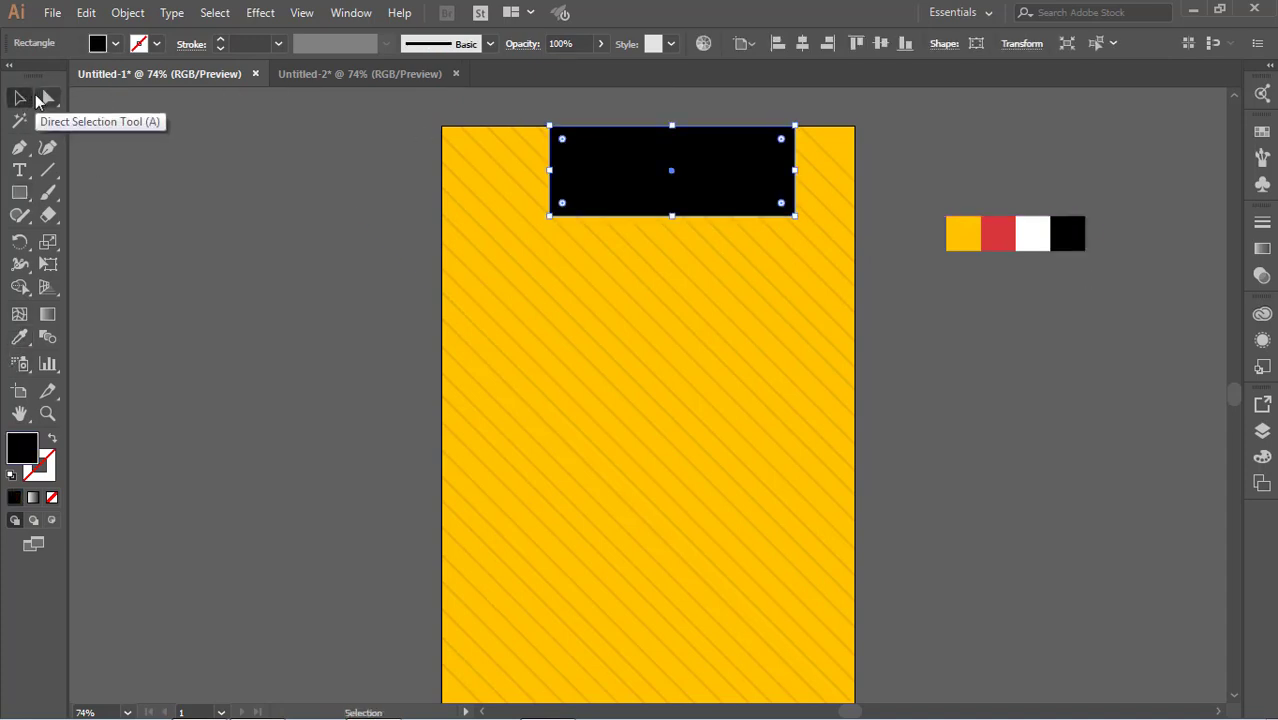
Step: Center the black rectangle horizontally on the artboard and shorten it slightly from its bottom edge
{"action": "left_click", "coordinate": [802, 43]}
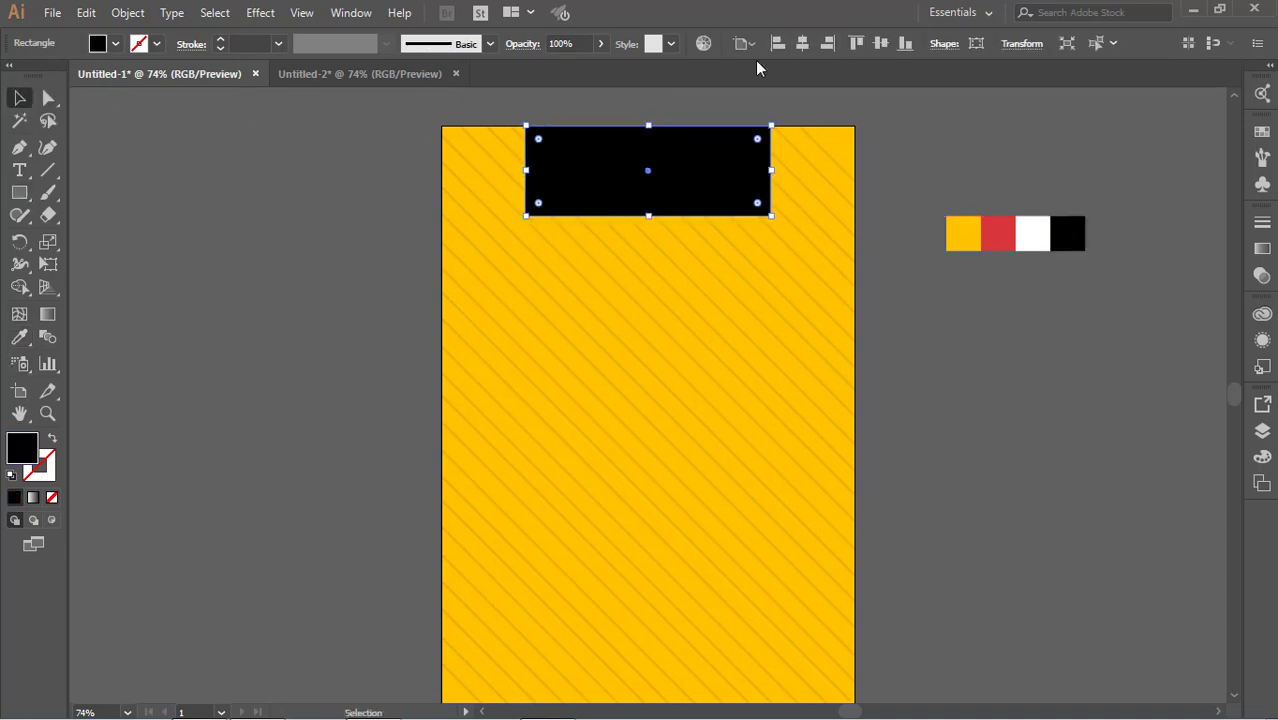
{"action": "left_click", "coordinate": [173, 190]}
{"action": "left_click", "coordinate": [661, 188]}
{"action": "left_click_drag", "start_coordinate": [649, 216], "coordinate": [650, 211]}
{"action": "left_click", "coordinate": [920, 325]}
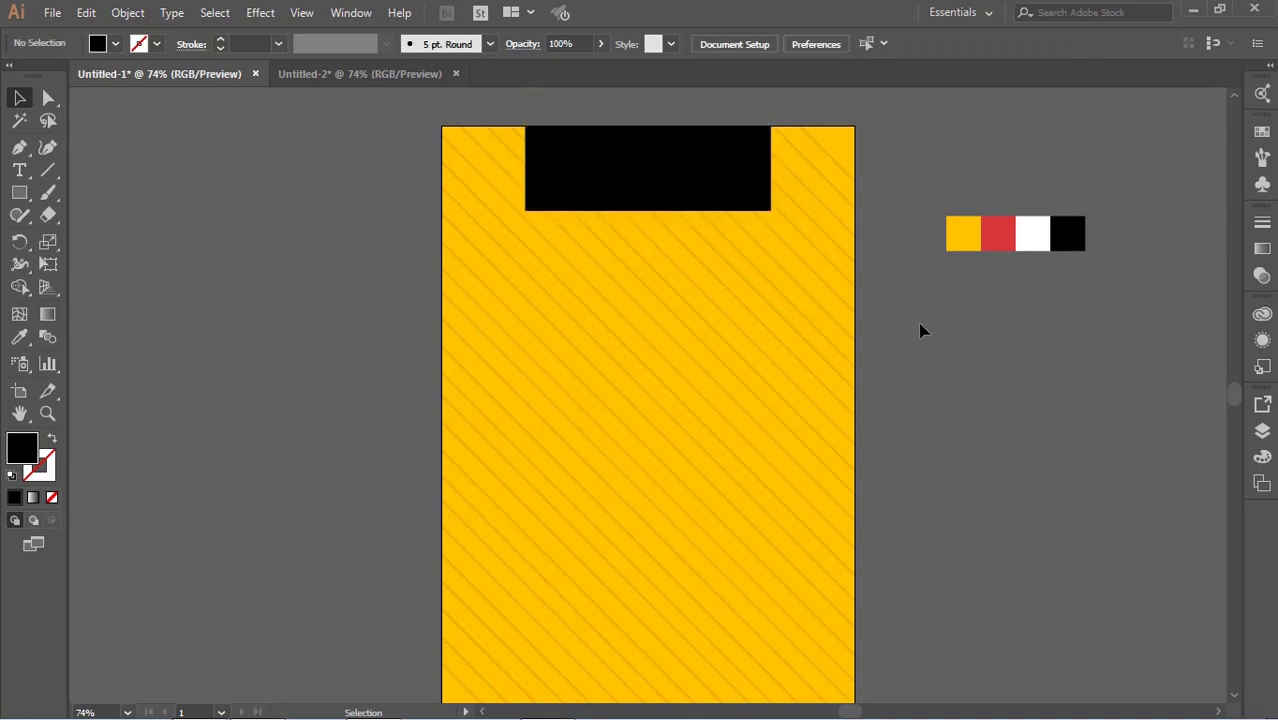
Step: Draw a thin black horizontal bar below the black header block, matching the block's width
{"action": "left_click", "coordinate": [19, 194]}
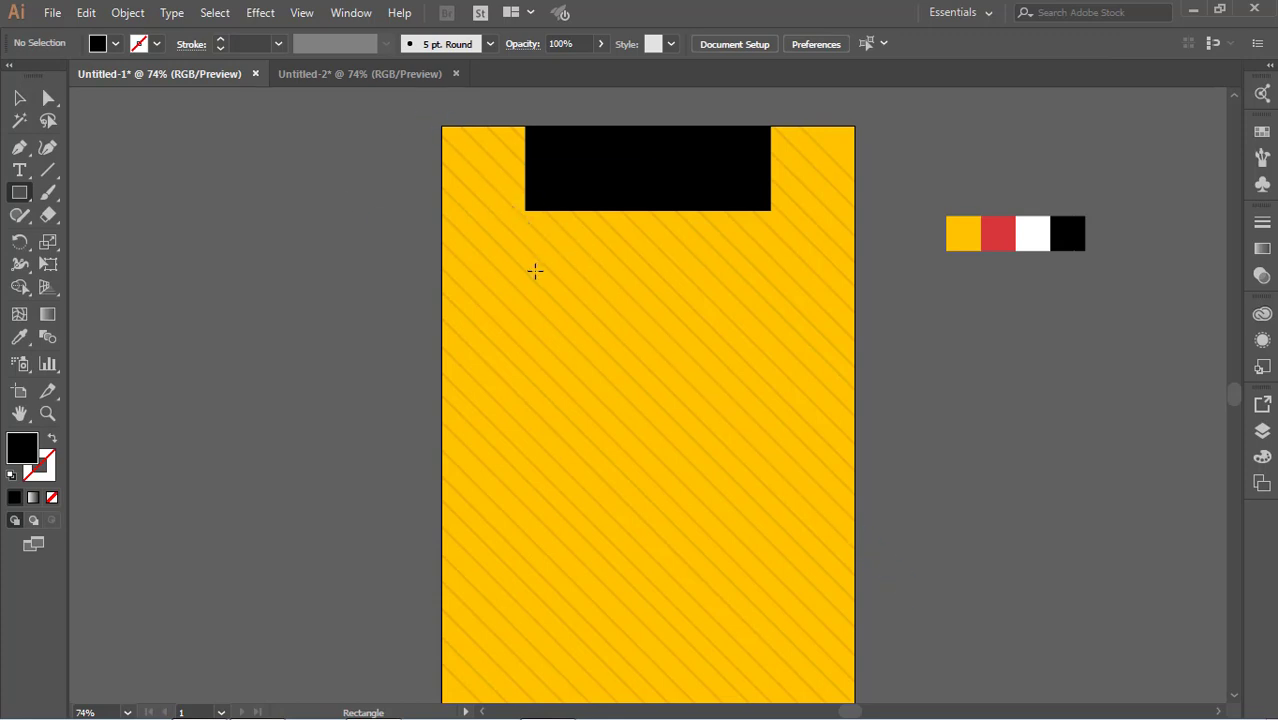
{"action": "left_click_drag", "start_coordinate": [525, 269], "coordinate": [772, 274]}
{"action": "key", "text": "v"}
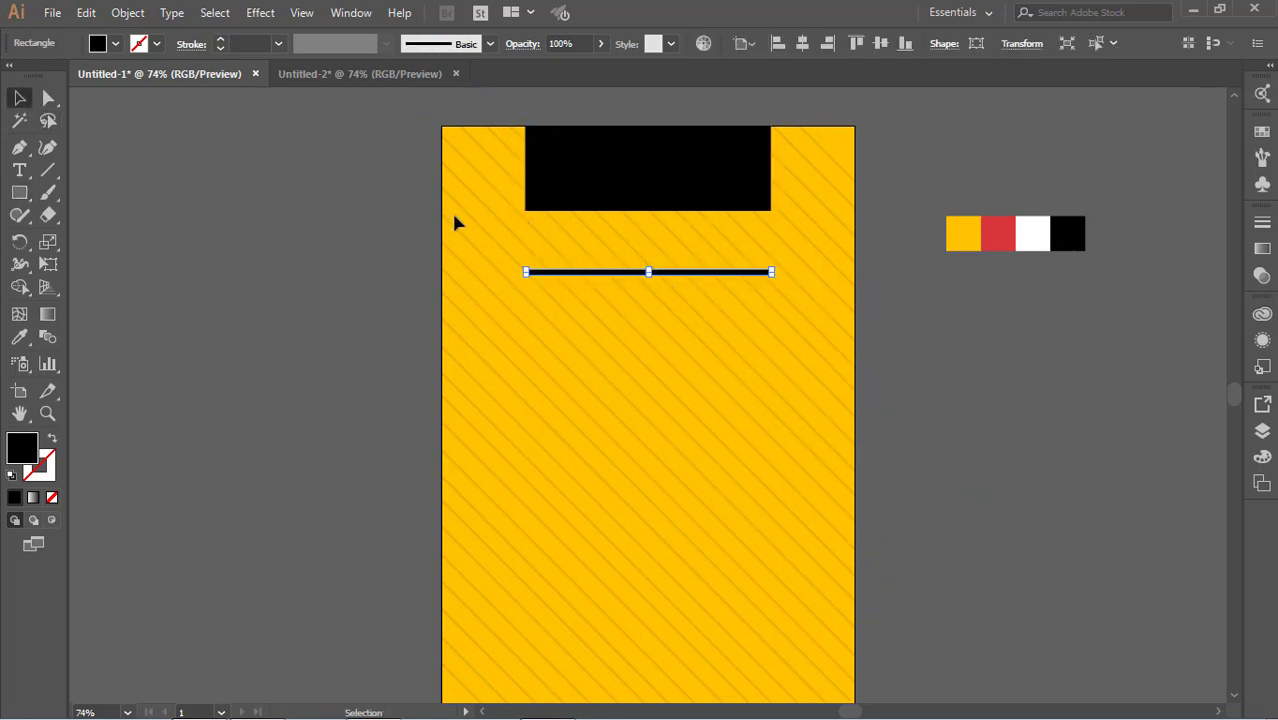
{"action": "left_click", "coordinate": [941, 337]}
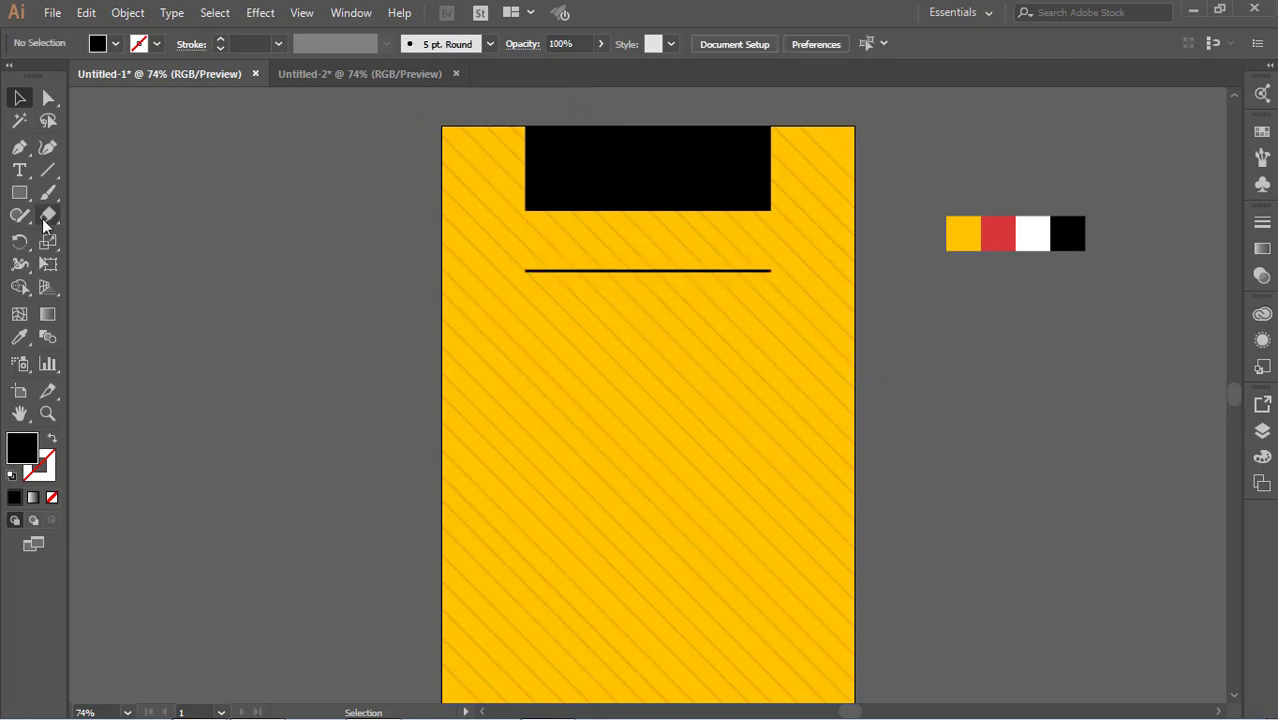
Step: Add the text "DIWALI" on the empty area beside the artboard
{"action": "key", "text": "t"}
{"action": "left_click", "coordinate": [207, 368]}
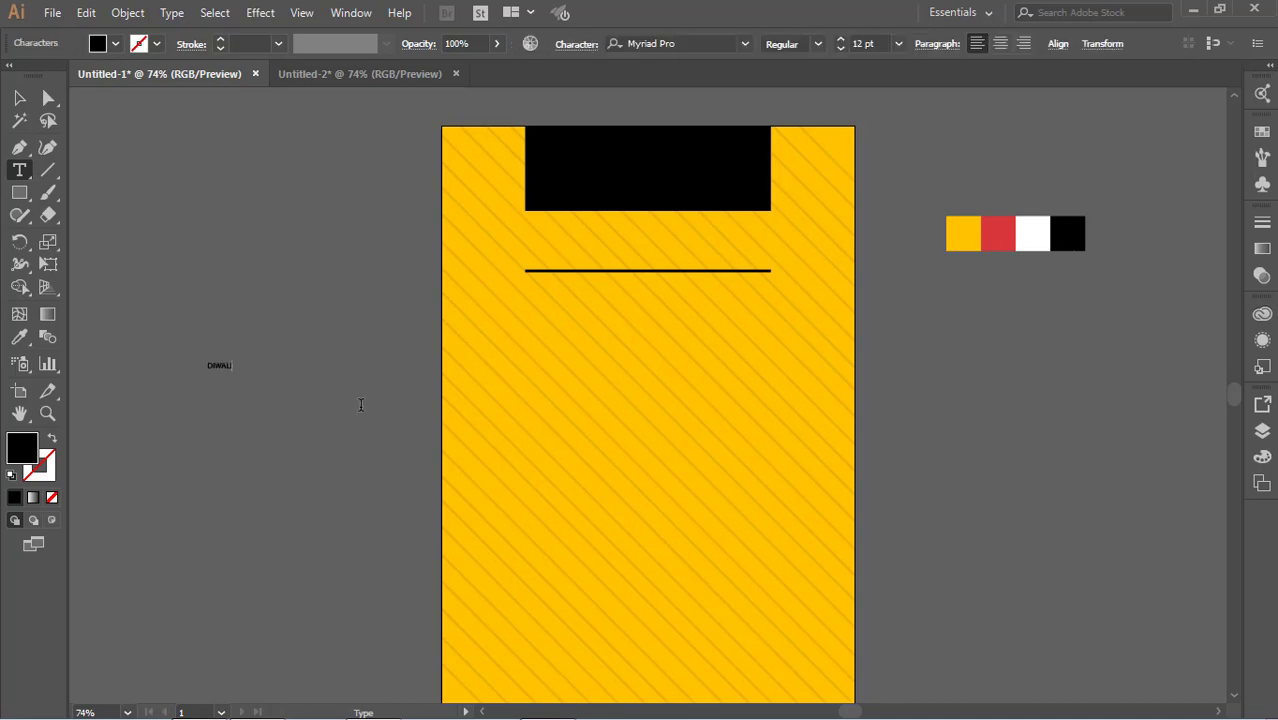
{"action": "left_click", "coordinate": [19, 98]}
{"action": "left_click", "coordinate": [232, 389]}
Step: Enlarge the DIWALI text to 121.3 pt and place it directly below the thin bar, matching the bar's width
{"action": "left_click", "coordinate": [221, 369]}
{"action": "left_click_drag", "start_coordinate": [232, 373], "coordinate": [597, 545]}
{"action": "left_click_drag", "start_coordinate": [532, 509], "coordinate": [810, 392]}
{"action": "left_click_drag", "start_coordinate": [875, 430], "coordinate": [794, 377]}
{"action": "left_click", "coordinate": [747, 372]}
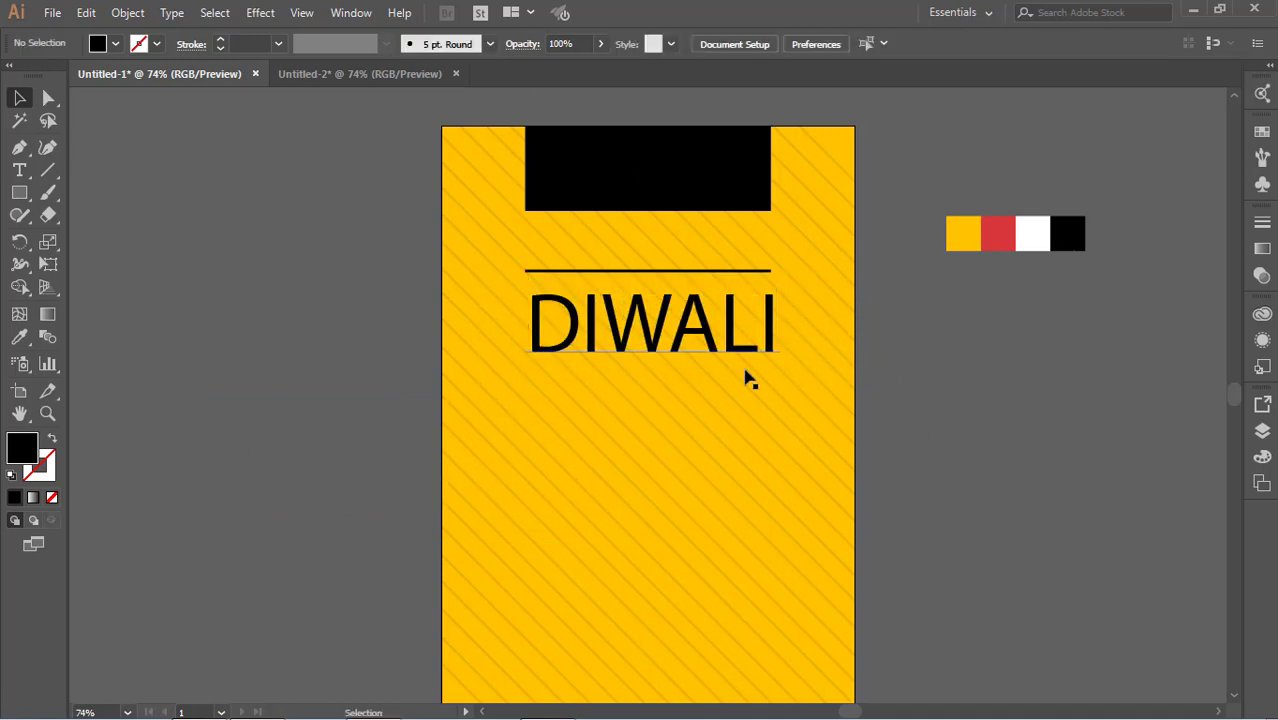
{"action": "left_click_drag", "start_coordinate": [727, 351], "coordinate": [724, 344]}
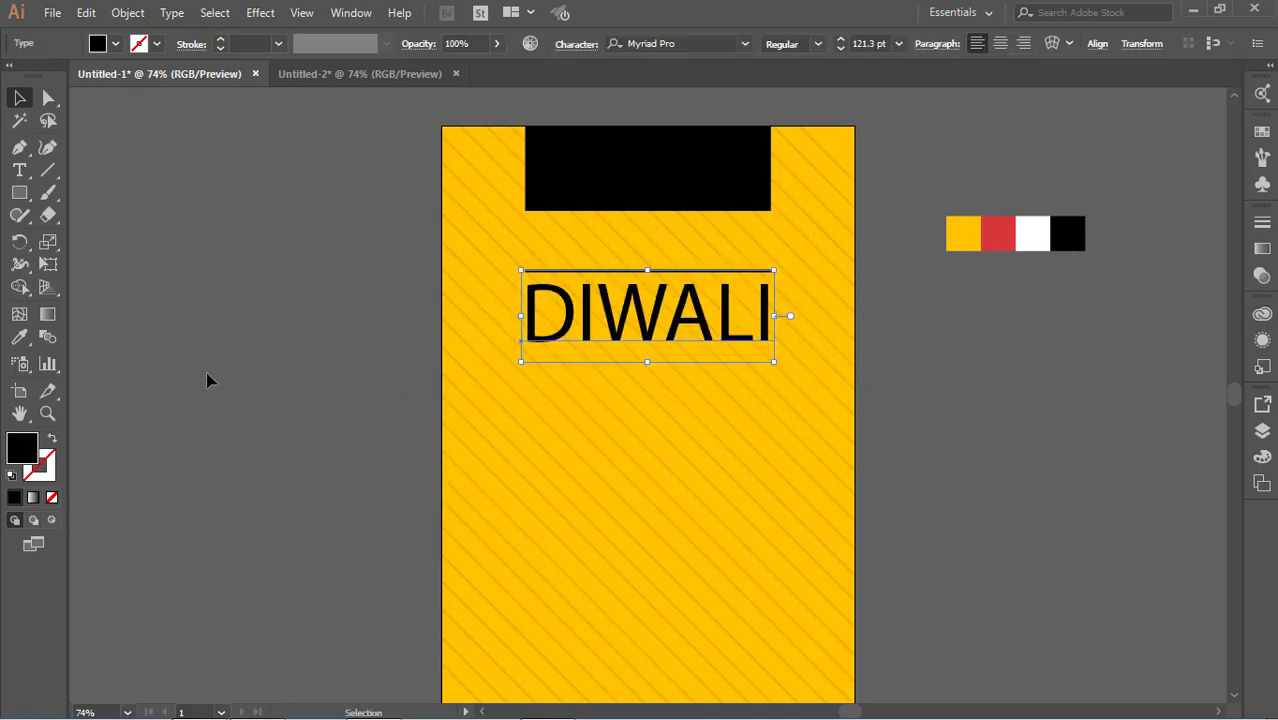
Step: Color the DIWALI text with the white sampled from the palette
{"action": "left_click", "coordinate": [19, 337]}
{"action": "left_click", "coordinate": [1032, 232]}
{"action": "left_click", "coordinate": [19, 97]}
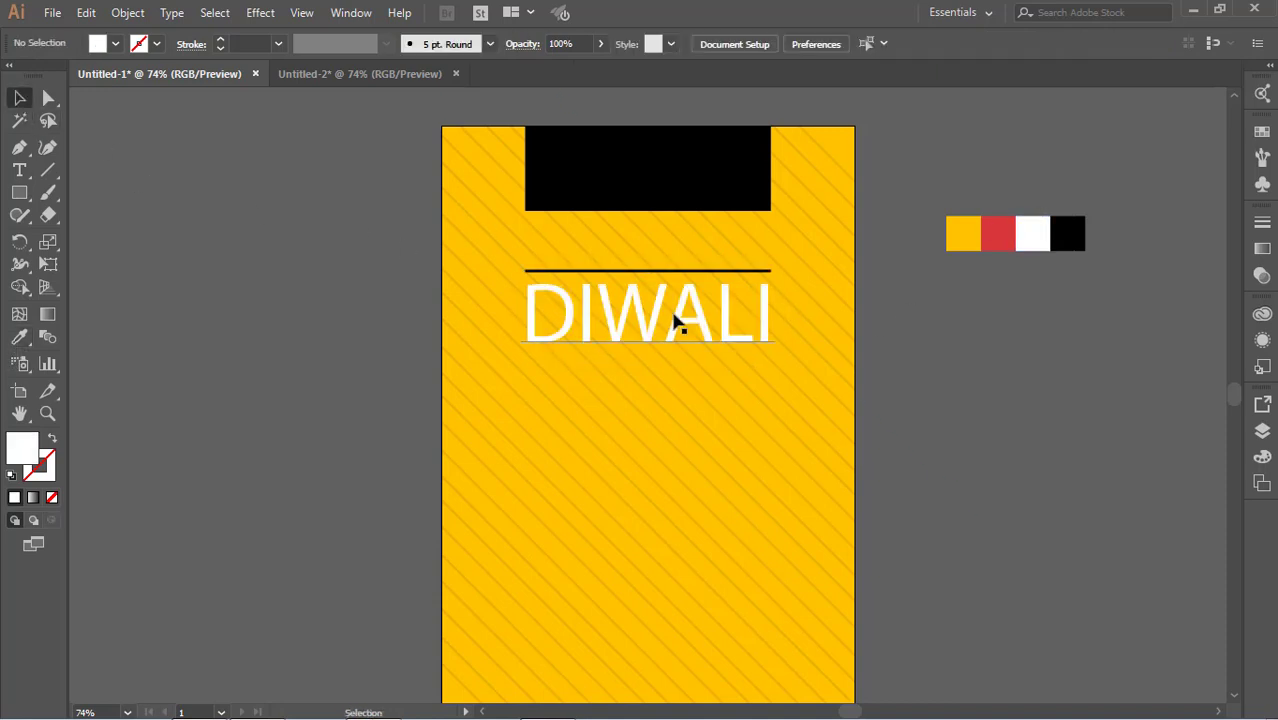
Step: Nudge the DIWALI text down to widen the gap below the thin bar
{"action": "left_click", "coordinate": [676, 322]}
{"action": "key", "text": "Down"}
{"action": "key", "text": "Down"}
{"action": "key", "text": "Down"}
{"action": "key", "text": "Down"}
{"action": "key", "text": "Down"}
{"action": "key", "text": "Down"}
{"action": "key", "text": "Down"}
{"action": "key", "text": "Down"}
{"action": "key", "text": "Down"}
{"action": "key", "text": "Down"}
{"action": "key", "text": "Down"}
{"action": "key", "text": "Down"}
{"action": "key", "text": "Down"}
{"action": "key", "text": "Down"}
{"action": "key", "text": "Down"}
{"action": "key", "text": "Down"}
{"action": "key", "text": "Down"}
{"action": "key", "text": "Down"}
{"action": "key", "text": "Down"}
{"action": "key", "text": "Down"}
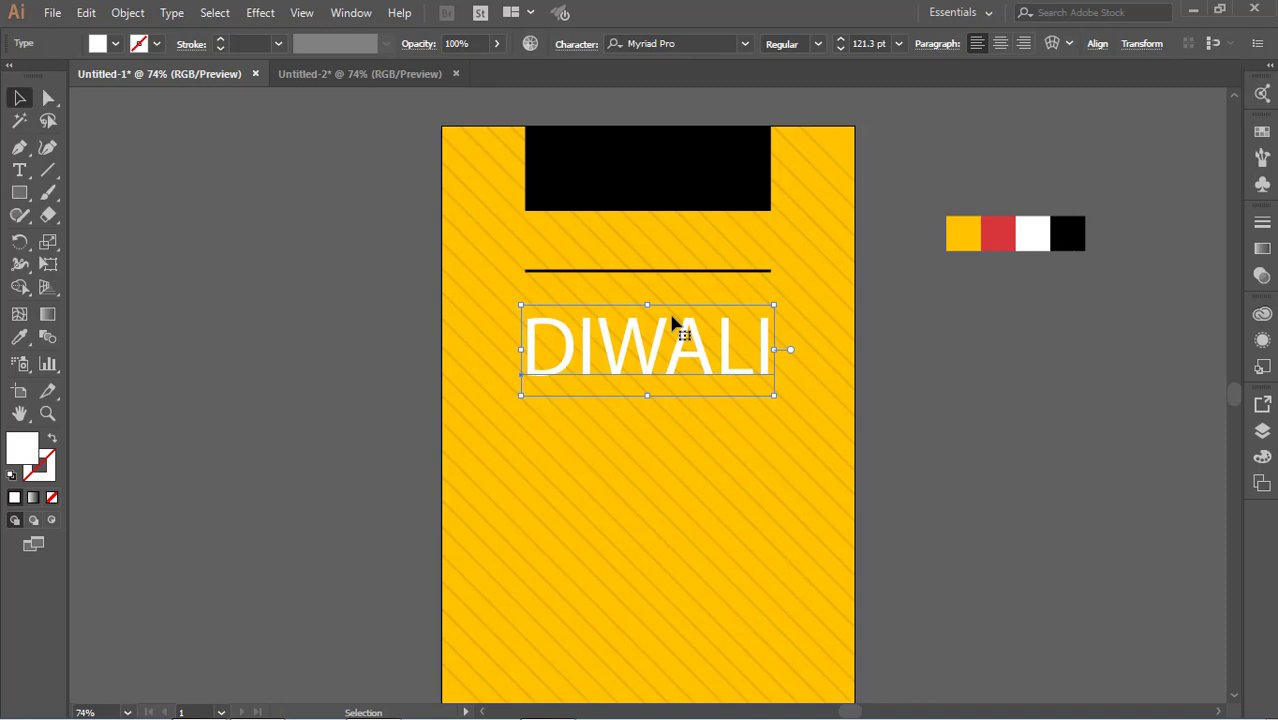
{"action": "left_click", "coordinate": [956, 463]}
Step: Fine-tune the vertical position of the DIWALI text, settling it slightly closer to the thin bar
{"action": "left_click", "coordinate": [736, 374]}
{"action": "left_click", "coordinate": [1058, 451]}
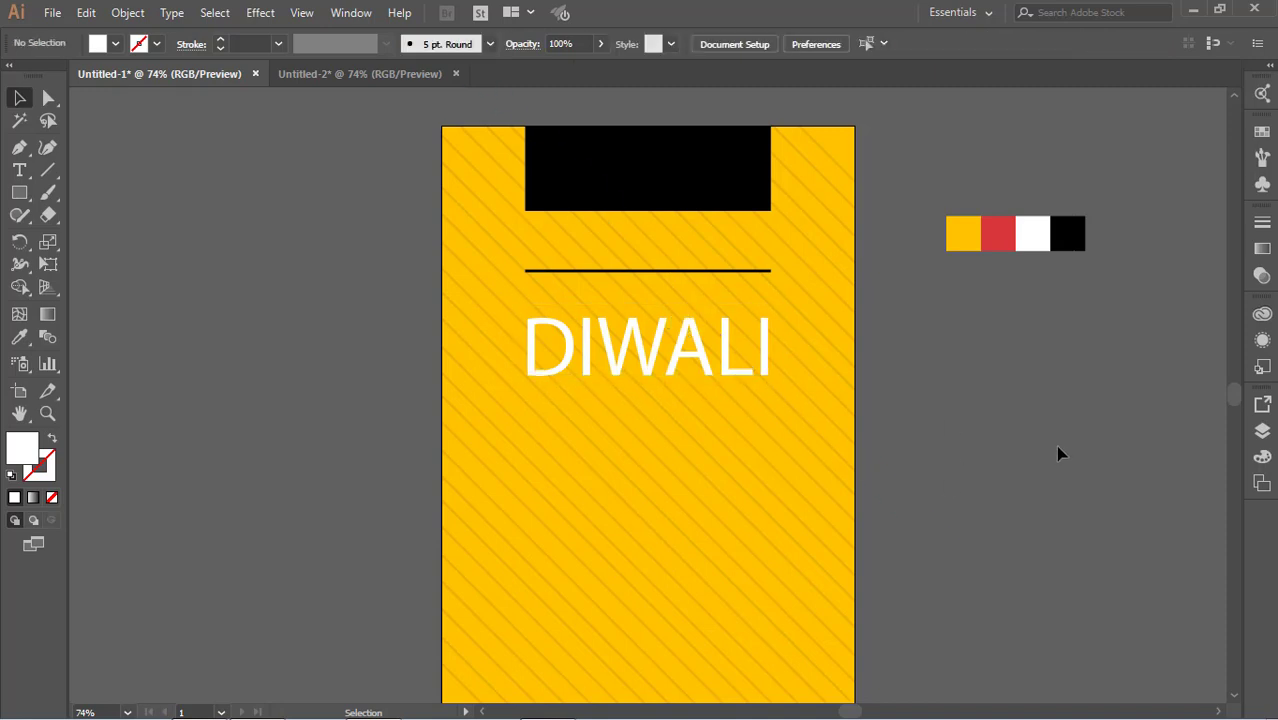
{"action": "left_click", "coordinate": [716, 366]}
{"action": "left_click", "coordinate": [1005, 445]}
{"action": "mouse_move", "coordinate": [727, 369]}
{"action": "left_mouse_down"}
{"action": "mouse_move", "coordinate": [733, 350]}
{"action": "mouse_move", "coordinate": [730, 380]}
{"action": "left_mouse_up"}
{"action": "left_click", "coordinate": [975, 413]}
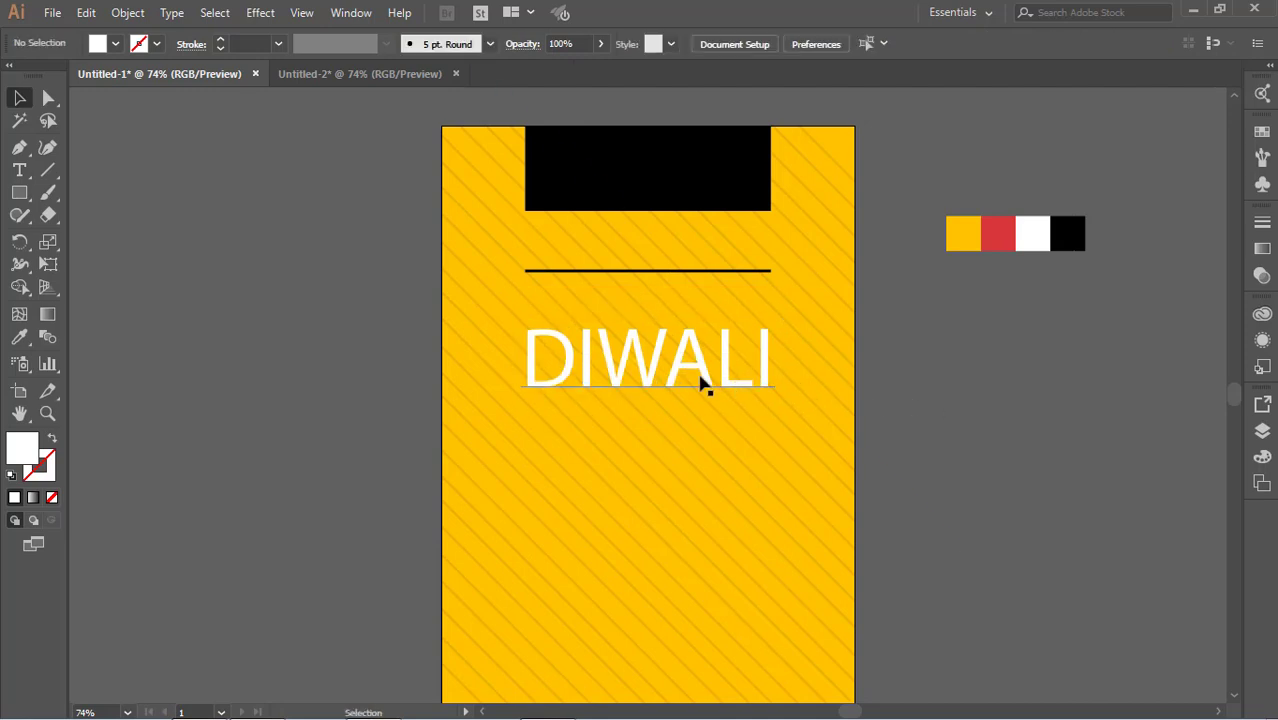
{"action": "left_click_drag", "start_coordinate": [703, 381], "coordinate": [703, 358]}
{"action": "left_click", "coordinate": [1078, 455]}
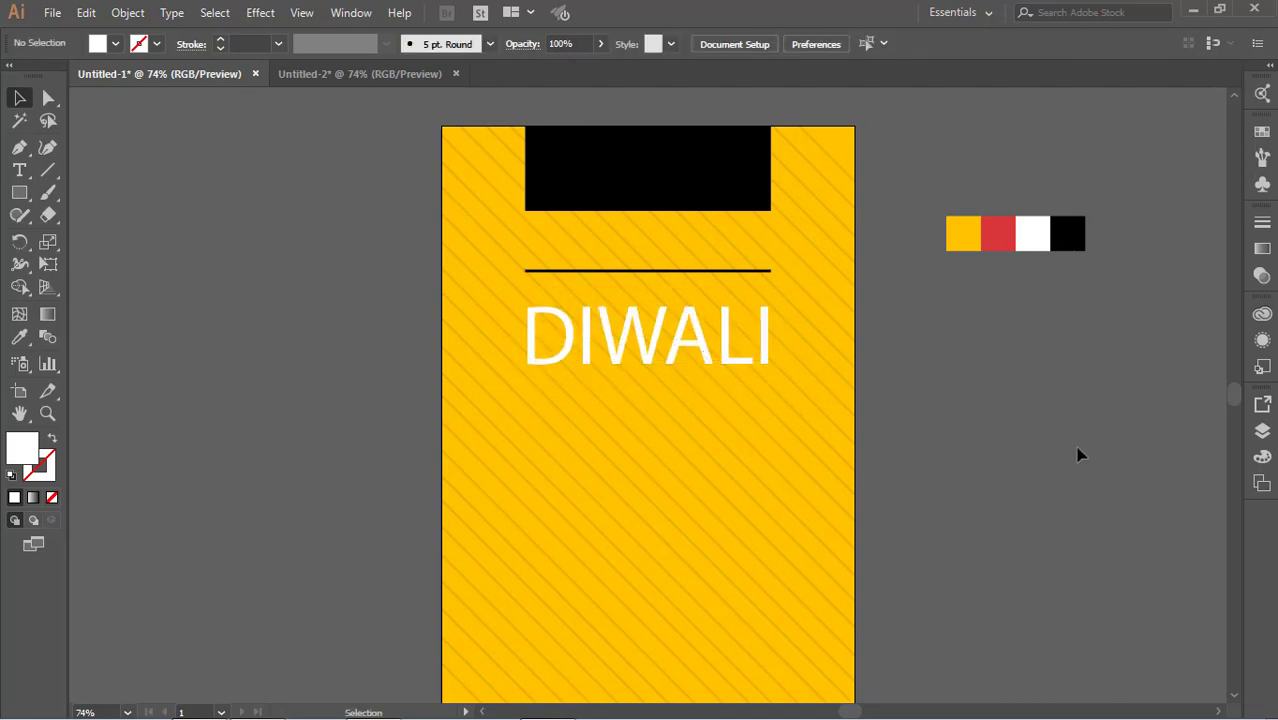
Step: Add the text "80%" in black on the empty area beside the artboard
{"action": "left_click", "coordinate": [19, 170]}
{"action": "left_click", "coordinate": [229, 332]}
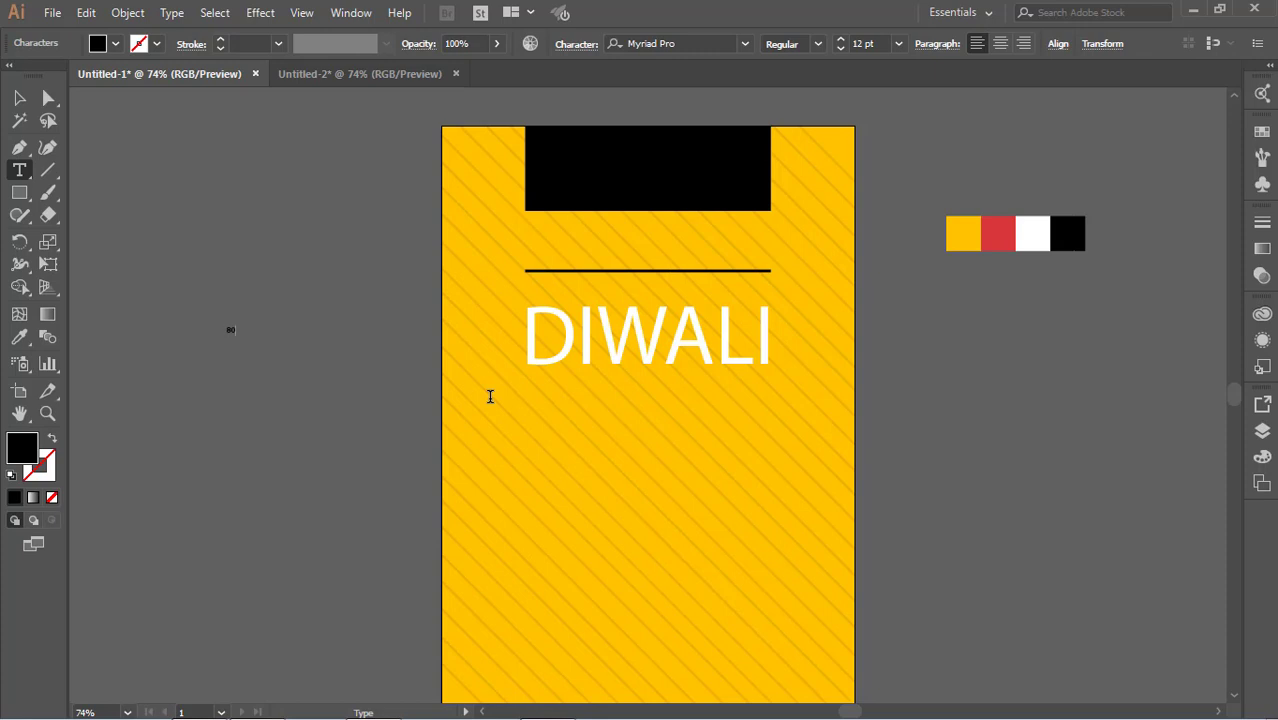
{"action": "left_click", "coordinate": [19, 98]}
{"action": "left_click", "coordinate": [243, 341]}
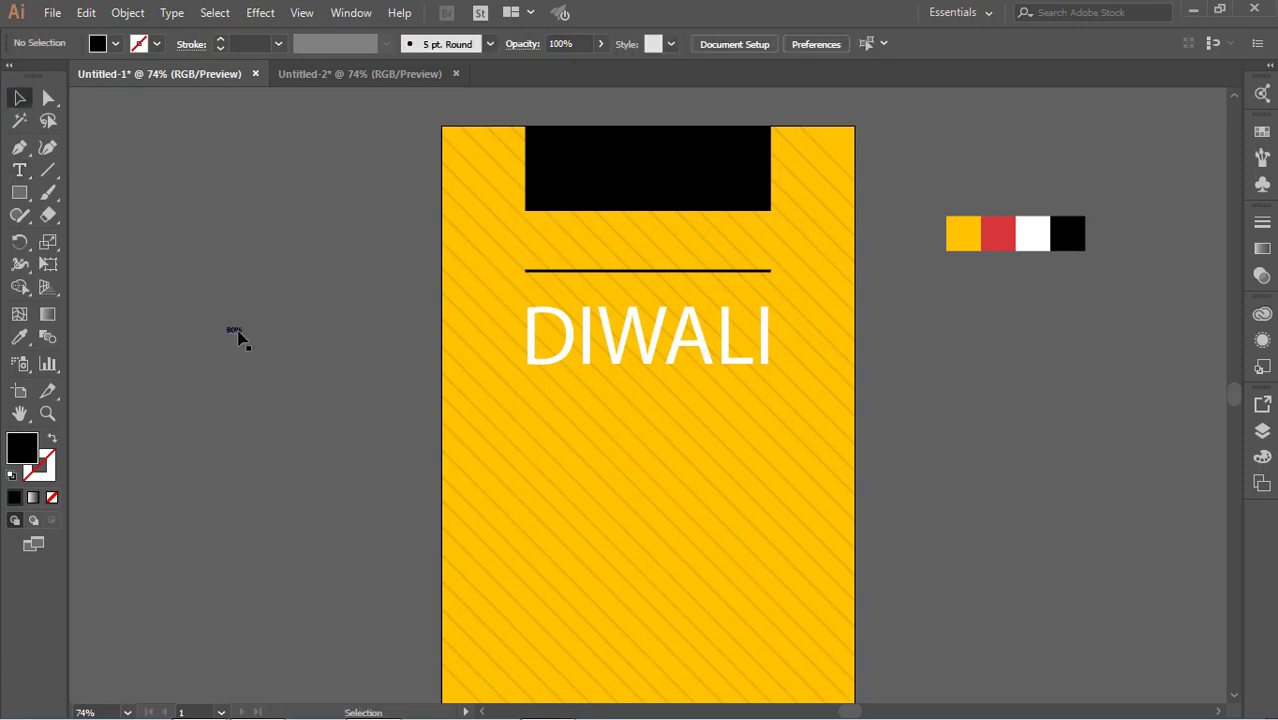
Step: Enlarge the 80% text to 150.34 pt and place it below DIWALI, aligned with its left edge
{"action": "left_click", "coordinate": [239, 333]}
{"action": "left_click_drag", "start_coordinate": [243, 338], "coordinate": [456, 508]}
{"action": "left_click_drag", "start_coordinate": [380, 420], "coordinate": [690, 437]}
{"action": "left_click", "coordinate": [485, 391]}
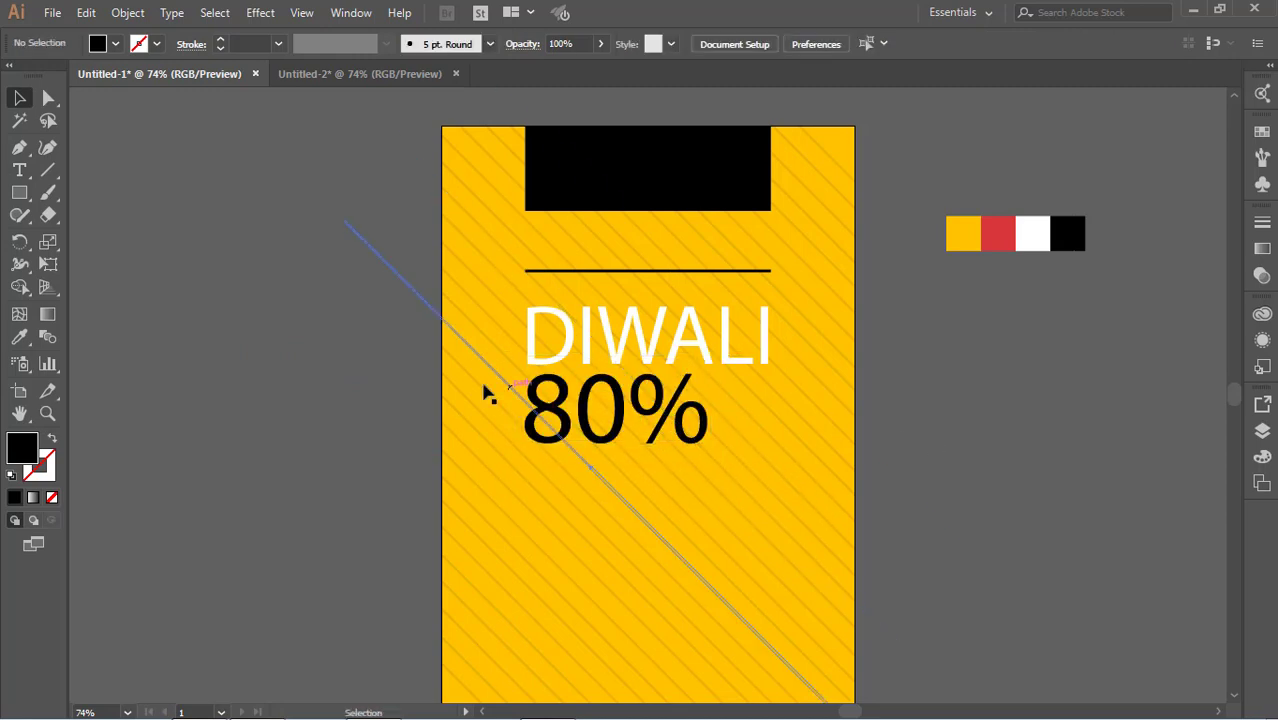
Step: Change the font of the 80% text to News706 BT Bold
{"action": "left_click", "coordinate": [665, 428]}
{"action": "key", "text": "t"}
{"action": "left_click", "coordinate": [705, 43]}
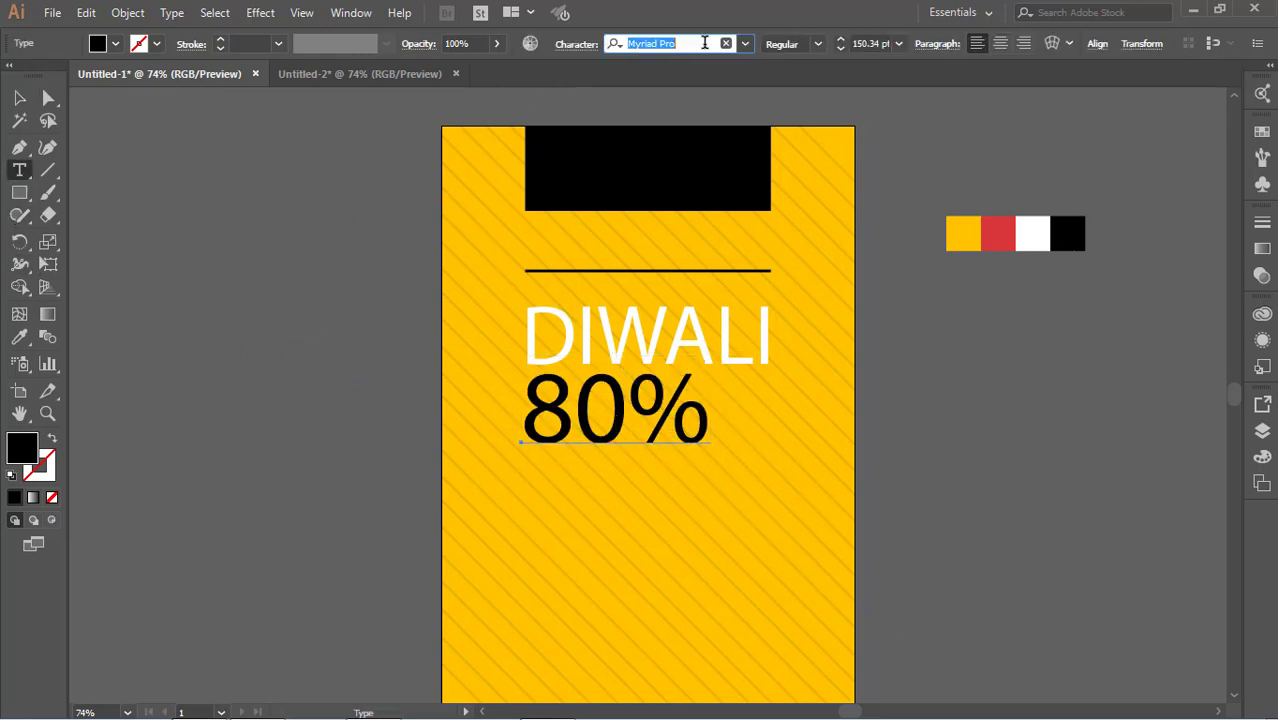
{"action": "key", "text": "Down"}
{"action": "key", "text": "Down"}
{"action": "key", "text": "Down"}
{"action": "key", "text": "Down"}
{"action": "key", "text": "Down"}
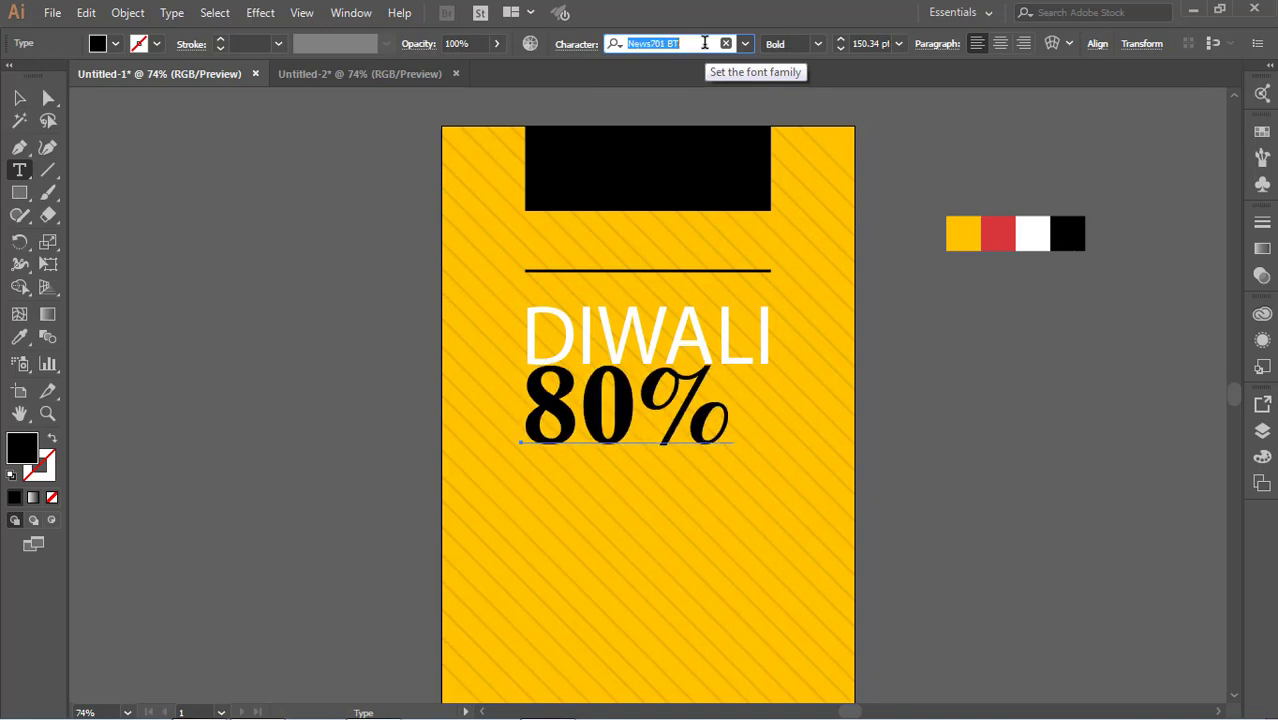
{"action": "key", "text": "Up"}
{"action": "key", "text": "Return"}
Step: Scale the 80% text down slightly below DIWALI
{"action": "left_click", "coordinate": [19, 98]}
{"action": "left_click", "coordinate": [266, 214]}
{"action": "left_click", "coordinate": [645, 378]}
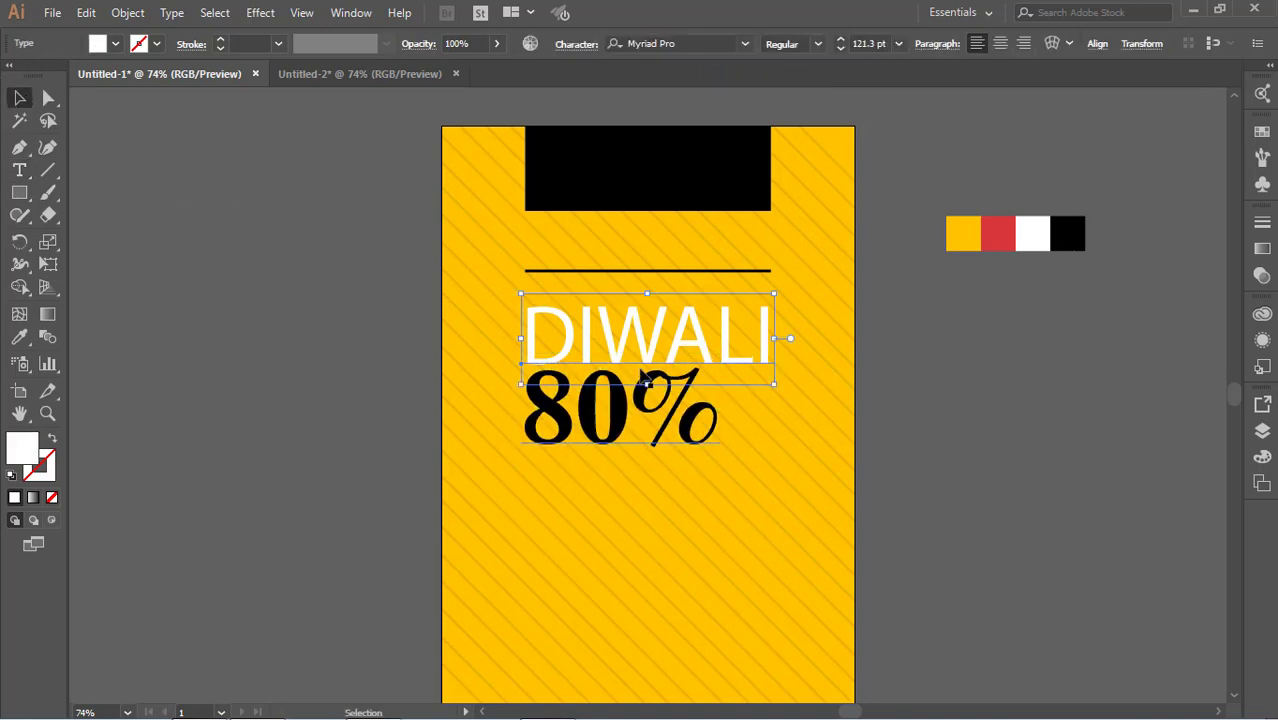
{"action": "left_click", "coordinate": [613, 420]}
{"action": "left_click", "coordinate": [920, 420]}
{"action": "left_click", "coordinate": [702, 410]}
{"action": "left_click_drag", "start_coordinate": [715, 442], "coordinate": [702, 436]}
{"action": "left_click", "coordinate": [242, 363]}
Step: Add the text "OFF" on the empty area beside the artboard and select it as an object
{"action": "key", "text": "t"}
{"action": "left_click", "coordinate": [141, 215]}
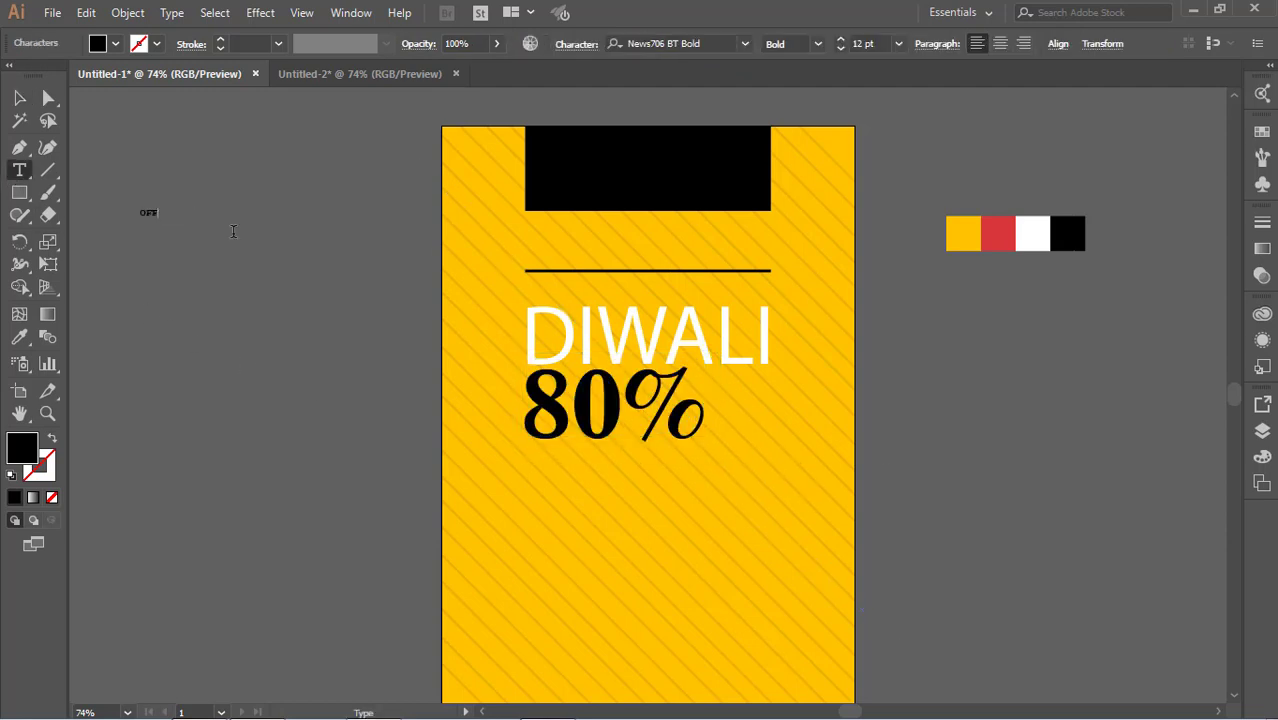
{"action": "left_click", "coordinate": [19, 98]}
{"action": "left_click", "coordinate": [148, 184]}
{"action": "left_click", "coordinate": [154, 212]}
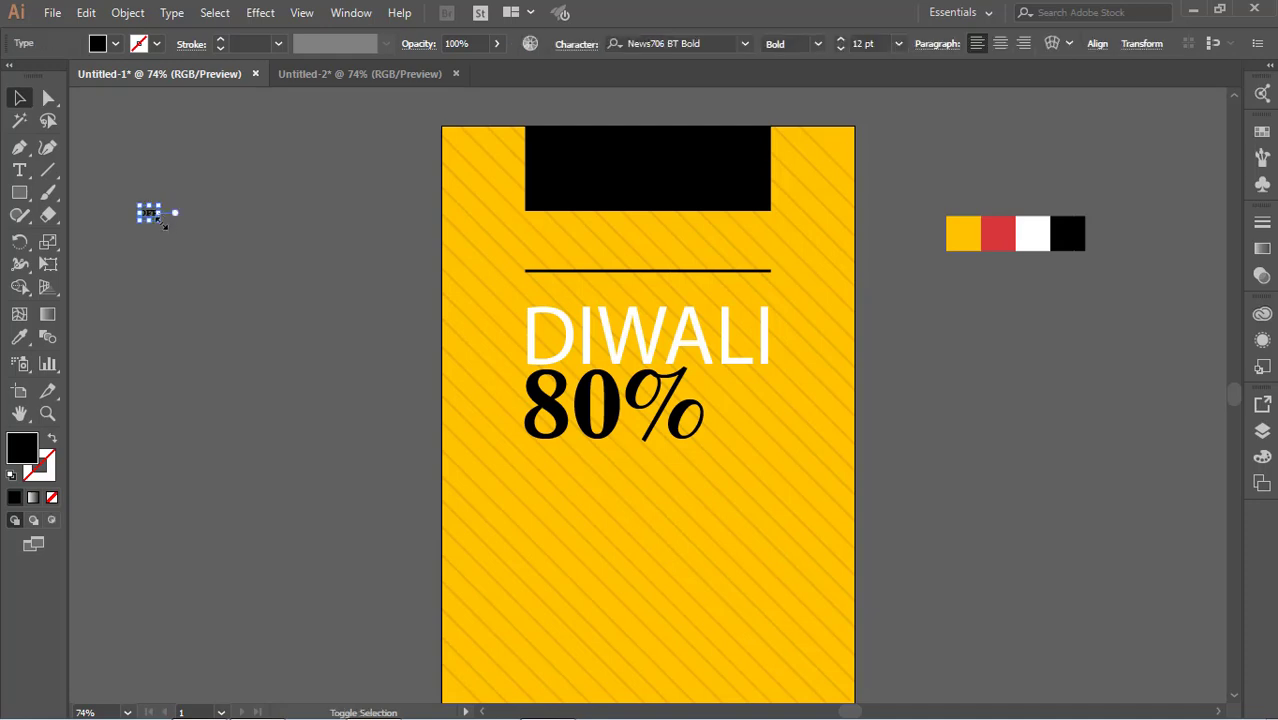
Step: Enlarge the OFF text and place it at the upper right of the 80% text, below DIWALI
{"action": "left_click_drag", "start_coordinate": [163, 224], "coordinate": [211, 297]}
{"action": "left_click_drag", "start_coordinate": [200, 243], "coordinate": [752, 390]}
{"action": "left_click", "coordinate": [930, 405]}
{"action": "left_click", "coordinate": [642, 352]}
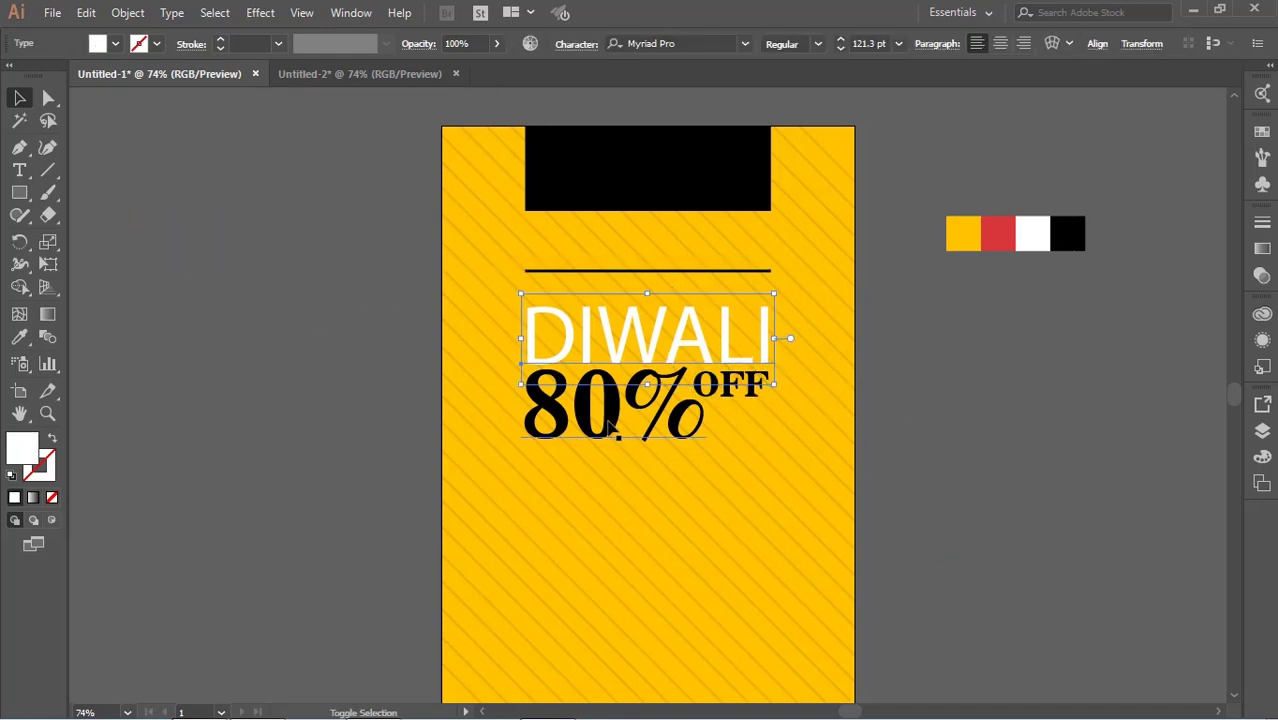
{"action": "left_click", "coordinate": [609, 422], "text": "shift"}
{"action": "key", "text": "ctrl+g"}
{"action": "left_click", "coordinate": [941, 440]}
Step: Move the DIWALI, 80% and OFF texts down together to leave room for a line below the thin bar
{"action": "left_click", "coordinate": [700, 405]}
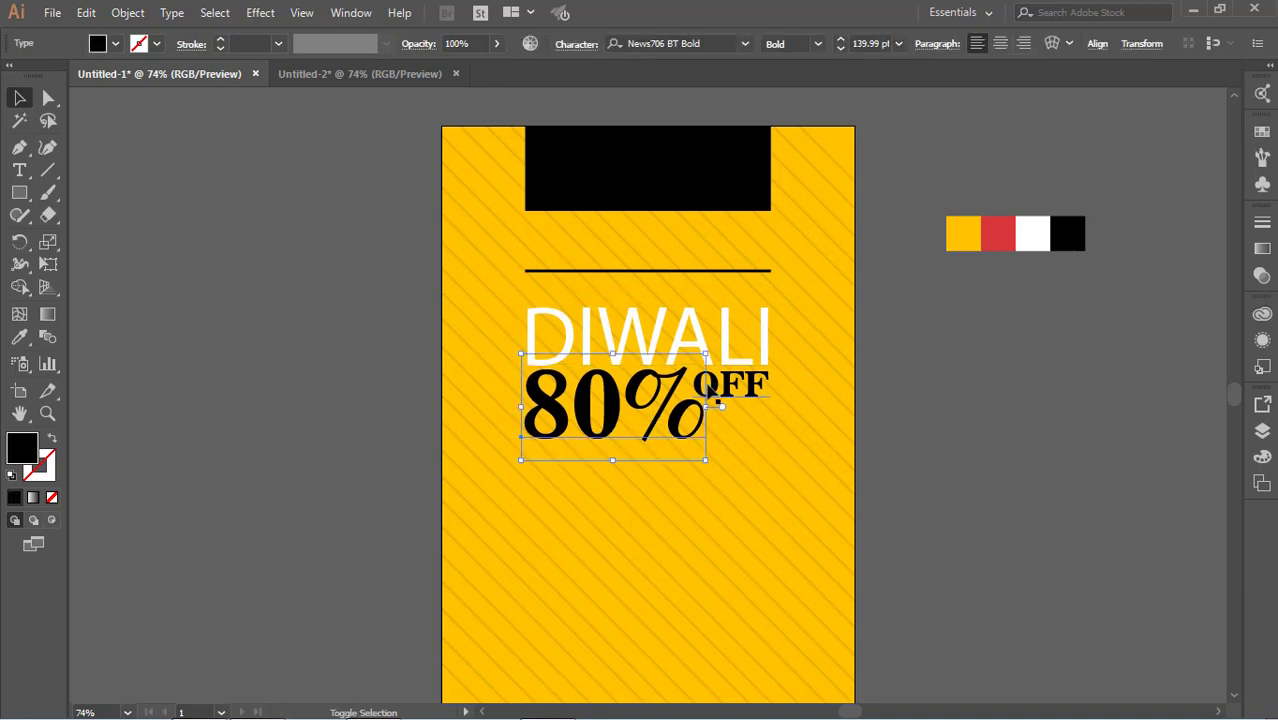
{"action": "left_click", "coordinate": [730, 390], "text": "shift"}
{"action": "left_click", "coordinate": [725, 345], "text": "shift"}
{"action": "key", "text": "Down"}
{"action": "key", "text": "Down"}
{"action": "key", "text": "Down"}
{"action": "key", "text": "Down"}
{"action": "key", "text": "Down"}
{"action": "key", "text": "Down"}
{"action": "key", "text": "Down"}
{"action": "key", "text": "Down"}
{"action": "key", "text": "Down"}
{"action": "key", "text": "Down"}
{"action": "key", "text": "Down"}
{"action": "key", "text": "Down"}
{"action": "key", "text": "Down"}
{"action": "key", "text": "Down"}
{"action": "key", "text": "Down"}
{"action": "key", "text": "Down"}
{"action": "key", "text": "Down"}
{"action": "key", "text": "Down"}
{"action": "key", "text": "Down"}
{"action": "key", "text": "Down"}
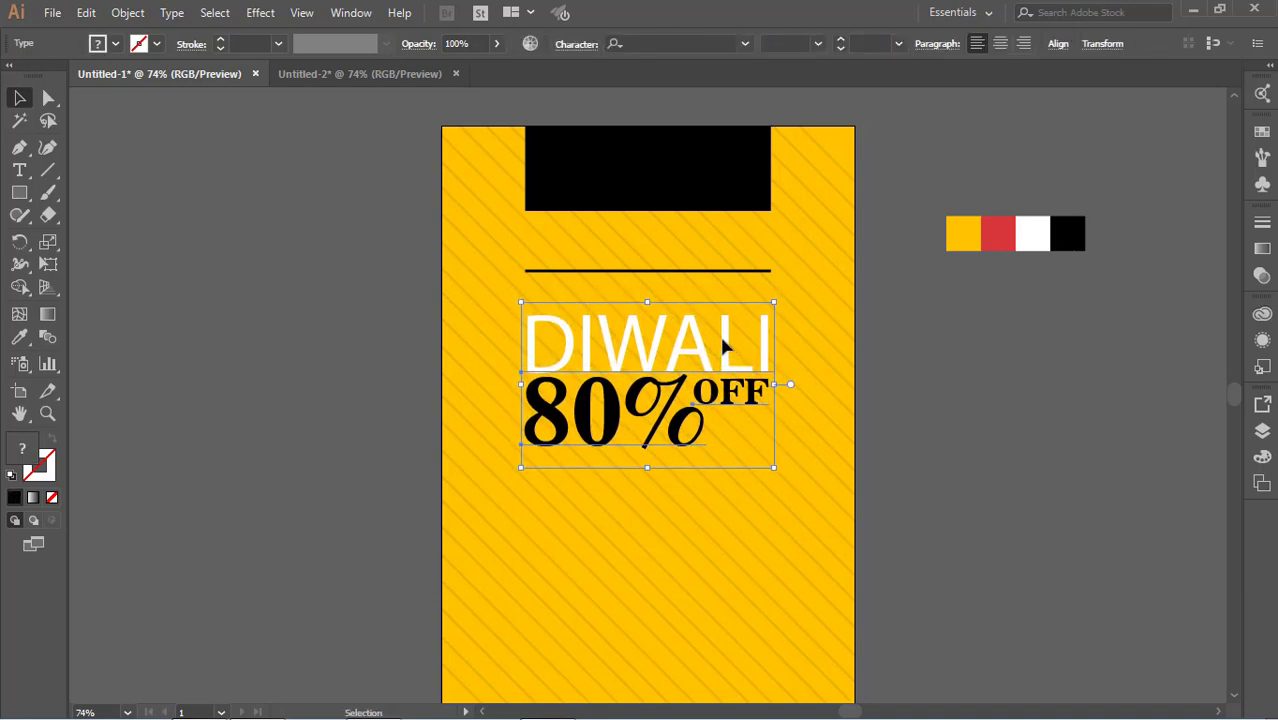
Step: Add the text "MEGA SALE" on the empty area beside the artboard and select it as an object
{"action": "key", "text": "t"}
{"action": "left_click", "coordinate": [348, 330]}
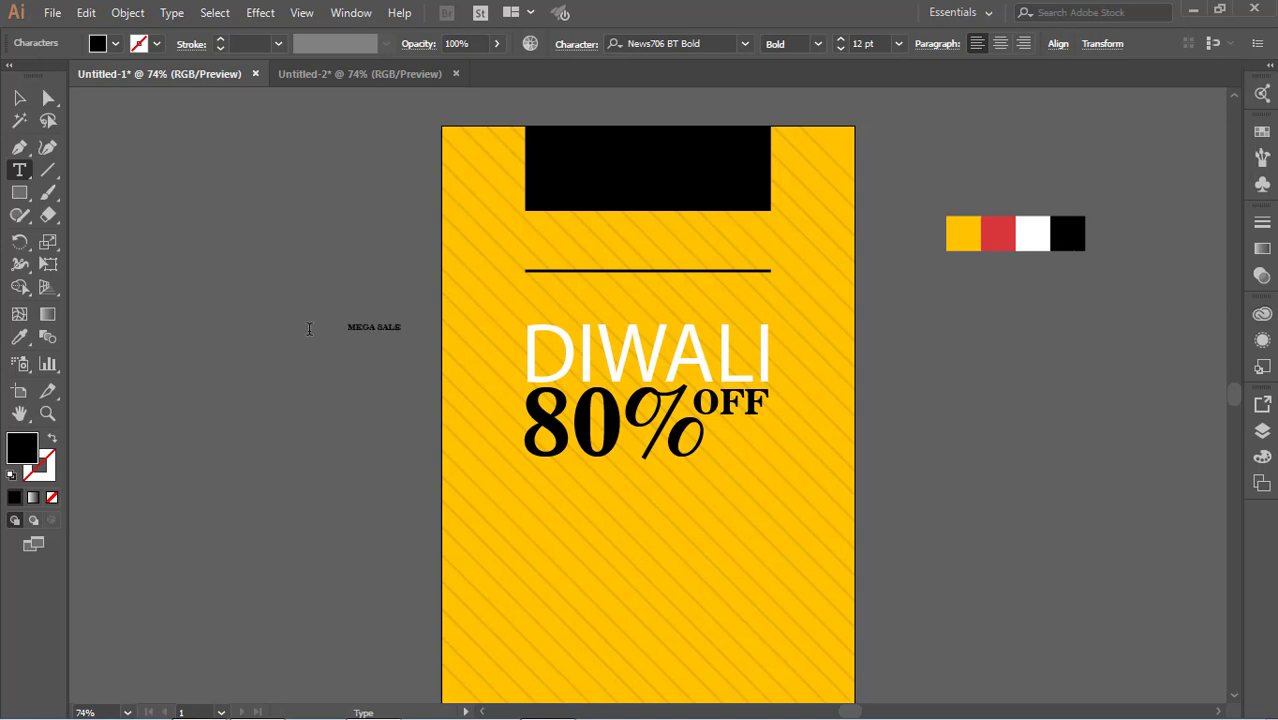
{"action": "key", "text": "Escape"}
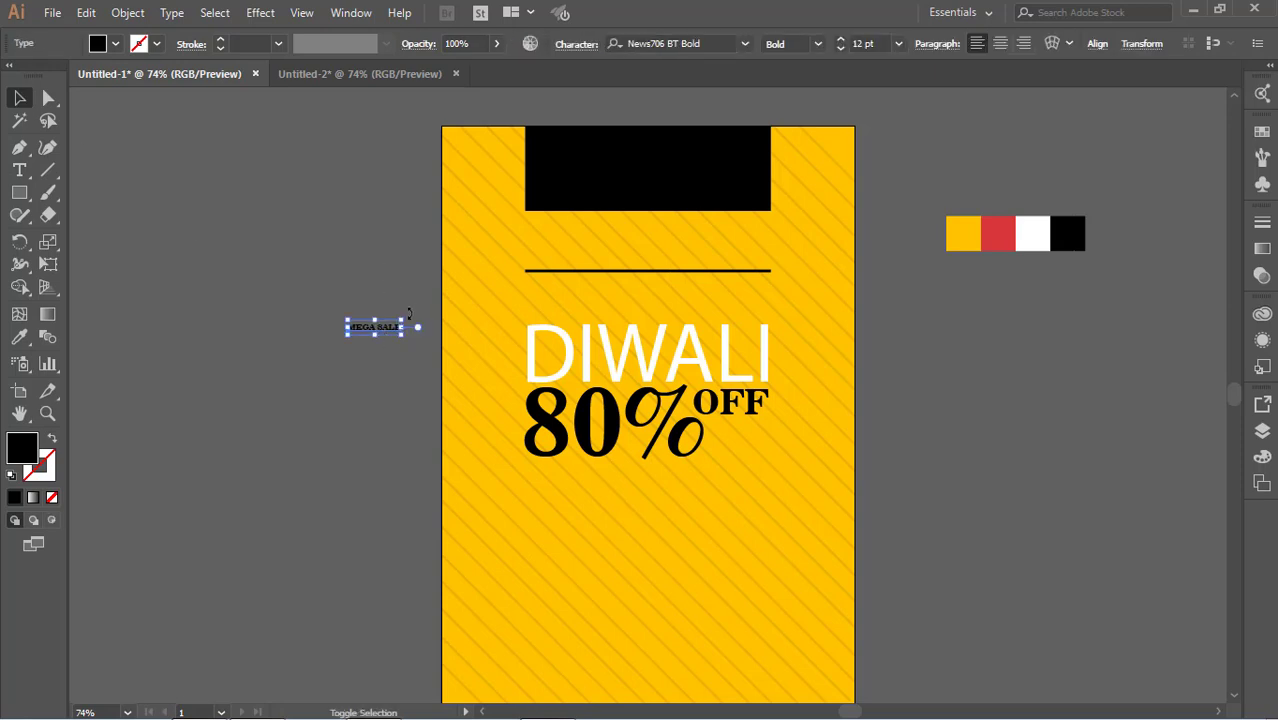
Step: Enlarge the MEGA SALE text to 53.99 pt and place it between the thin bar and DIWALI
{"action": "left_click", "coordinate": [391, 345]}
{"action": "left_click", "coordinate": [365, 329]}
{"action": "left_click_drag", "start_coordinate": [402, 320], "coordinate": [575, 203]}
{"action": "left_click", "coordinate": [890, 433]}
{"action": "left_click_drag", "start_coordinate": [493, 322], "coordinate": [770, 334]}
{"action": "left_click", "coordinate": [916, 374]}
{"action": "left_click", "coordinate": [735, 322]}
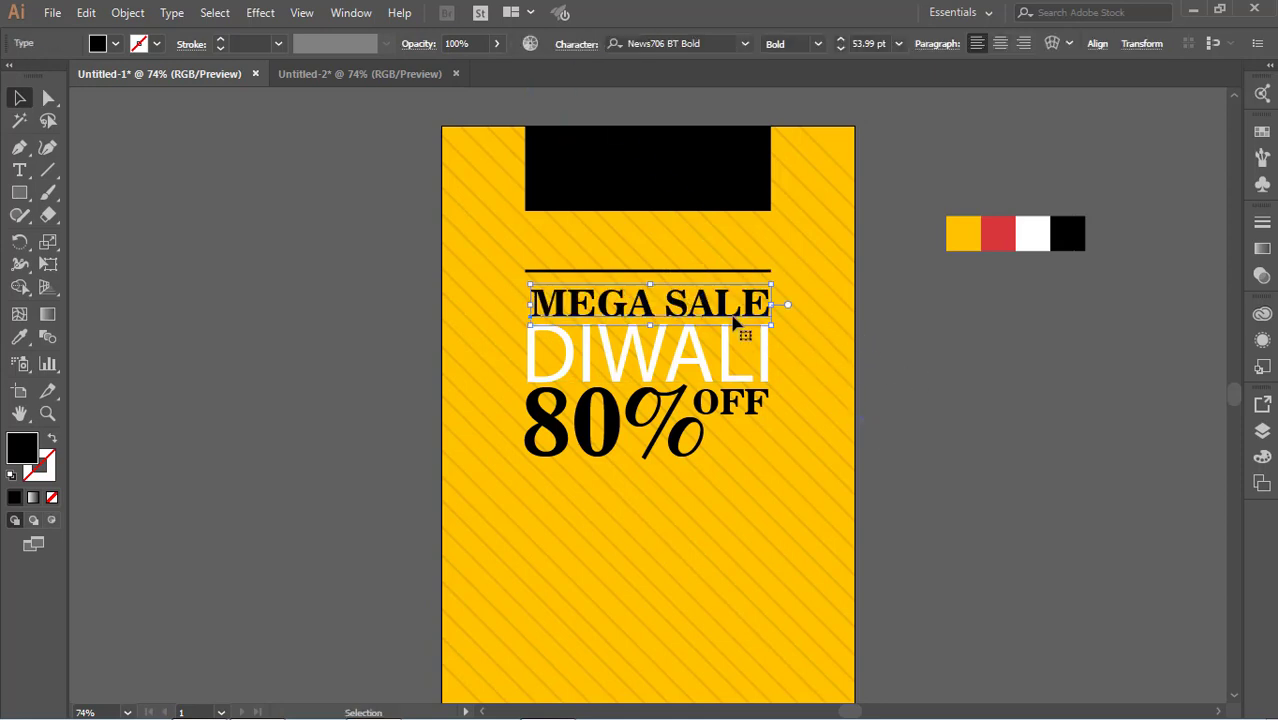
Step: Try several fonts on the MEGA SALE text and set it to NewsGoth BT Bold
{"action": "left_click", "coordinate": [19, 170]}
{"action": "left_click", "coordinate": [725, 44]}
{"action": "key", "text": "Down"}
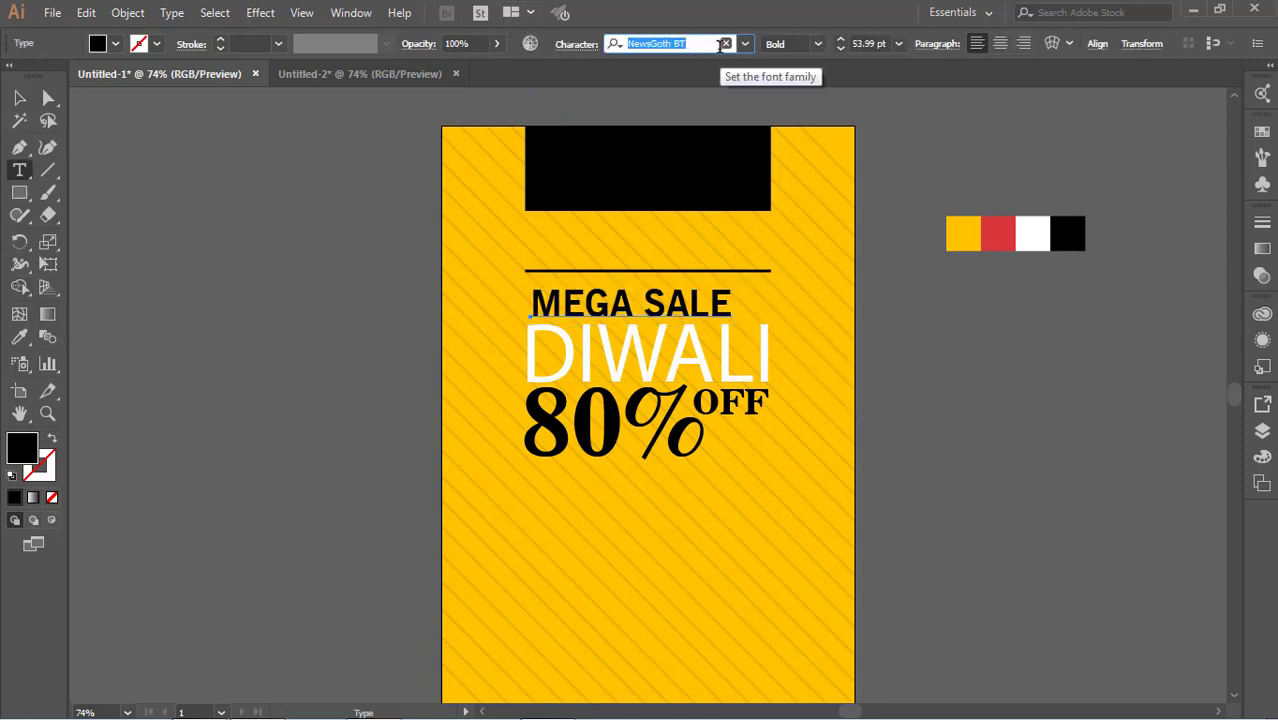
{"action": "key", "text": "Down"}
{"action": "key", "text": "Up"}
{"action": "key", "text": "Up"}
{"action": "key", "text": "Up"}
{"action": "key", "text": "Up"}
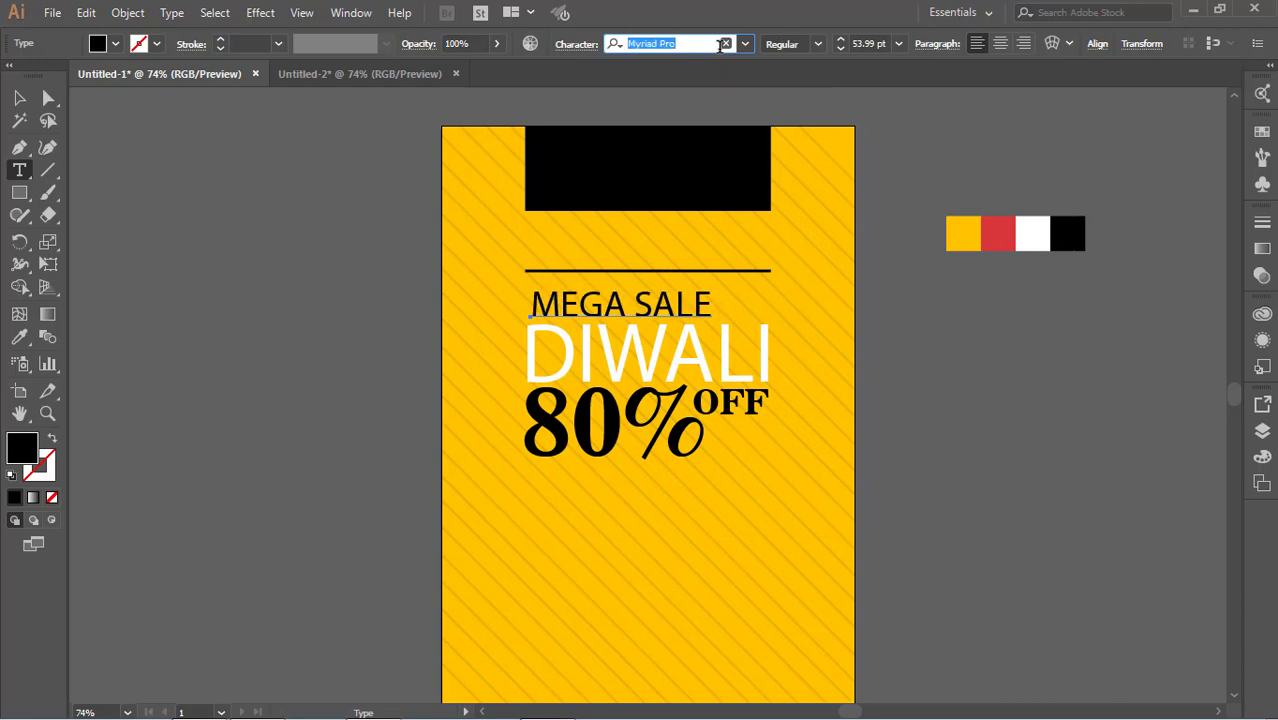
{"action": "key", "text": "Up"}
{"action": "key", "text": "Up"}
{"action": "key", "text": "Up"}
{"action": "key", "text": "Up"}
{"action": "key", "text": "Up"}
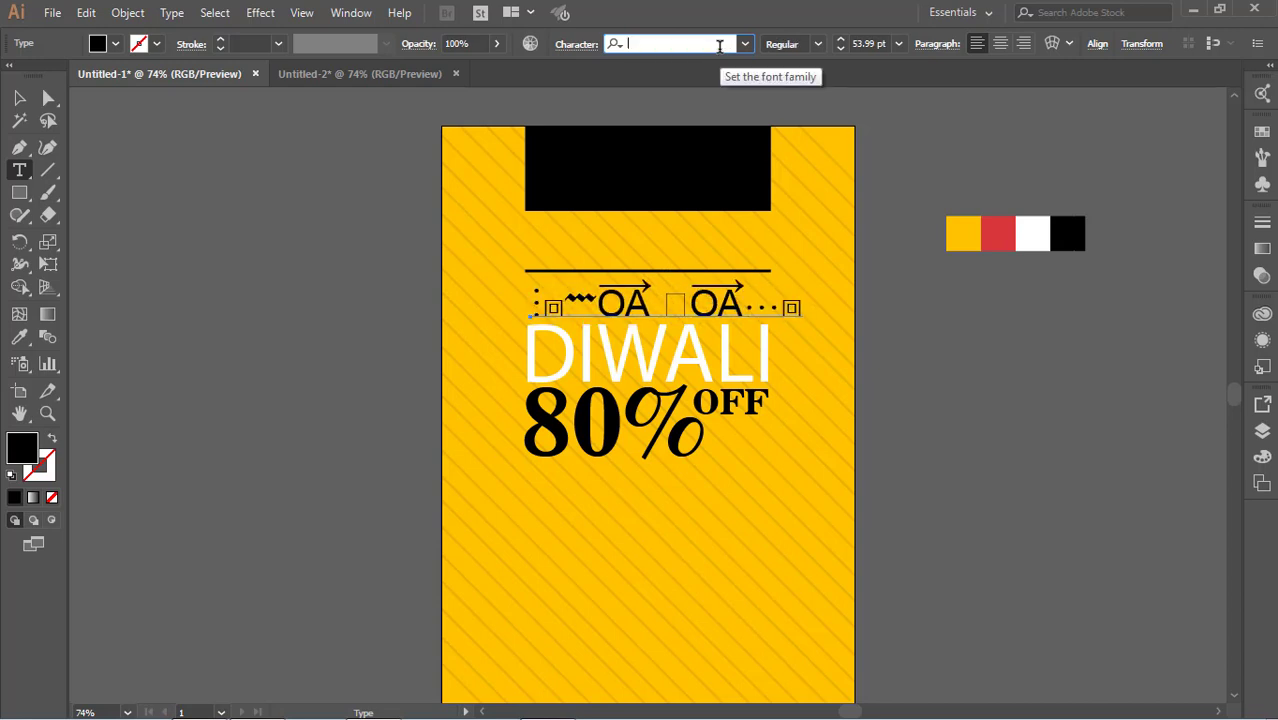
{"action": "key", "text": "Down"}
{"action": "key", "text": "Down"}
{"action": "key", "text": "Down"}
{"action": "key", "text": "Down"}
{"action": "key", "text": "Down"}
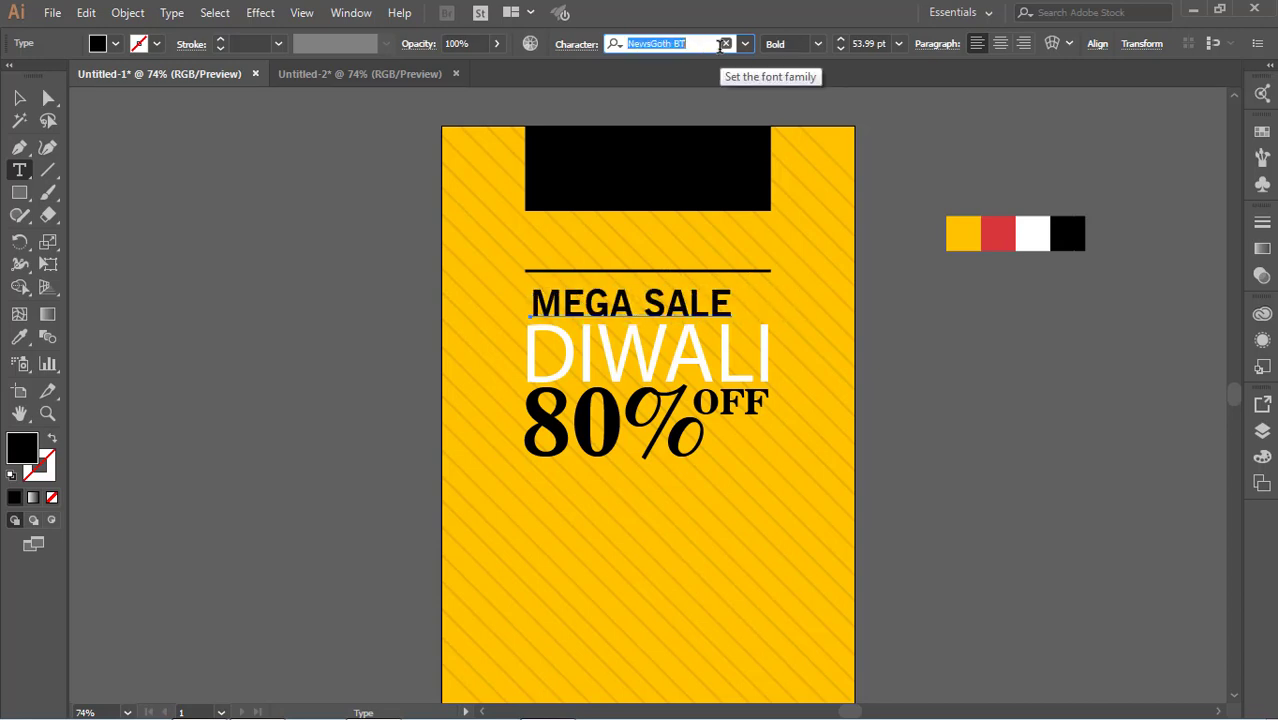
Step: Enlarge MEGA SALE to 64.35 pt to match DIWALI's width and nudge it slightly up and left
{"action": "left_click", "coordinate": [17, 101]}
{"action": "left_click", "coordinate": [149, 215]}
{"action": "left_click", "coordinate": [647, 313]}
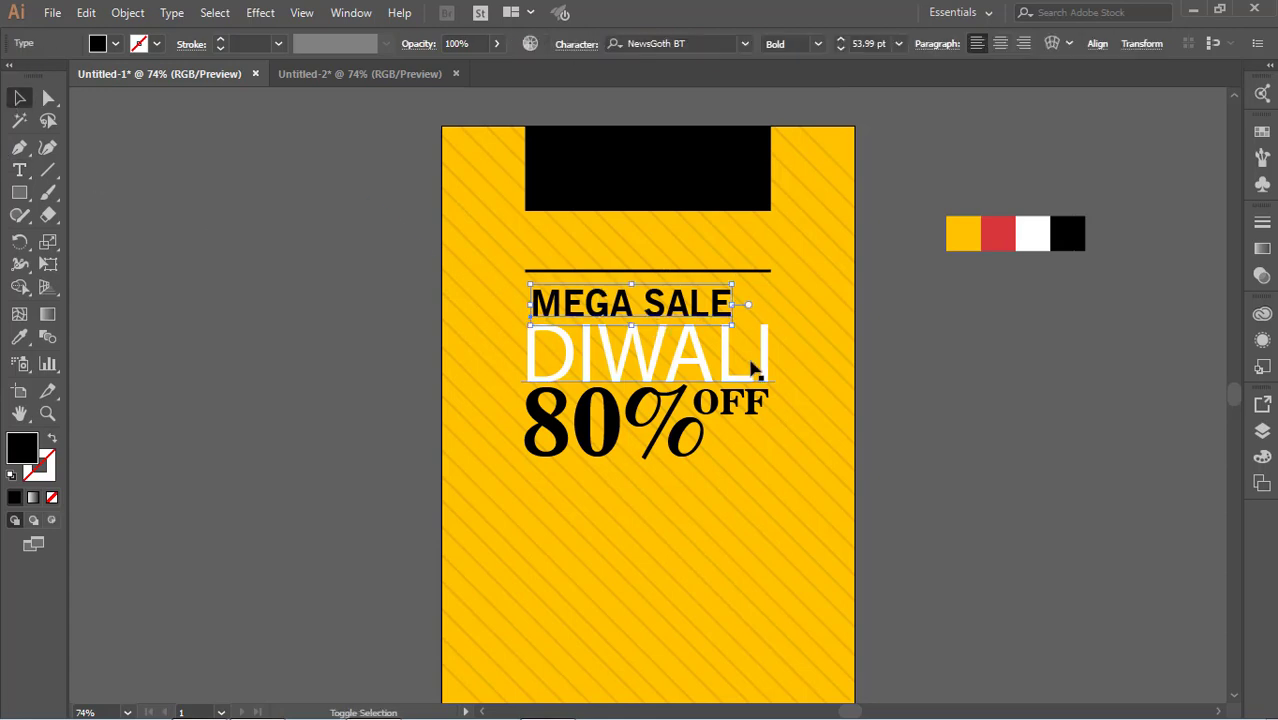
{"action": "left_click_drag", "start_coordinate": [734, 305], "coordinate": [772, 331]}
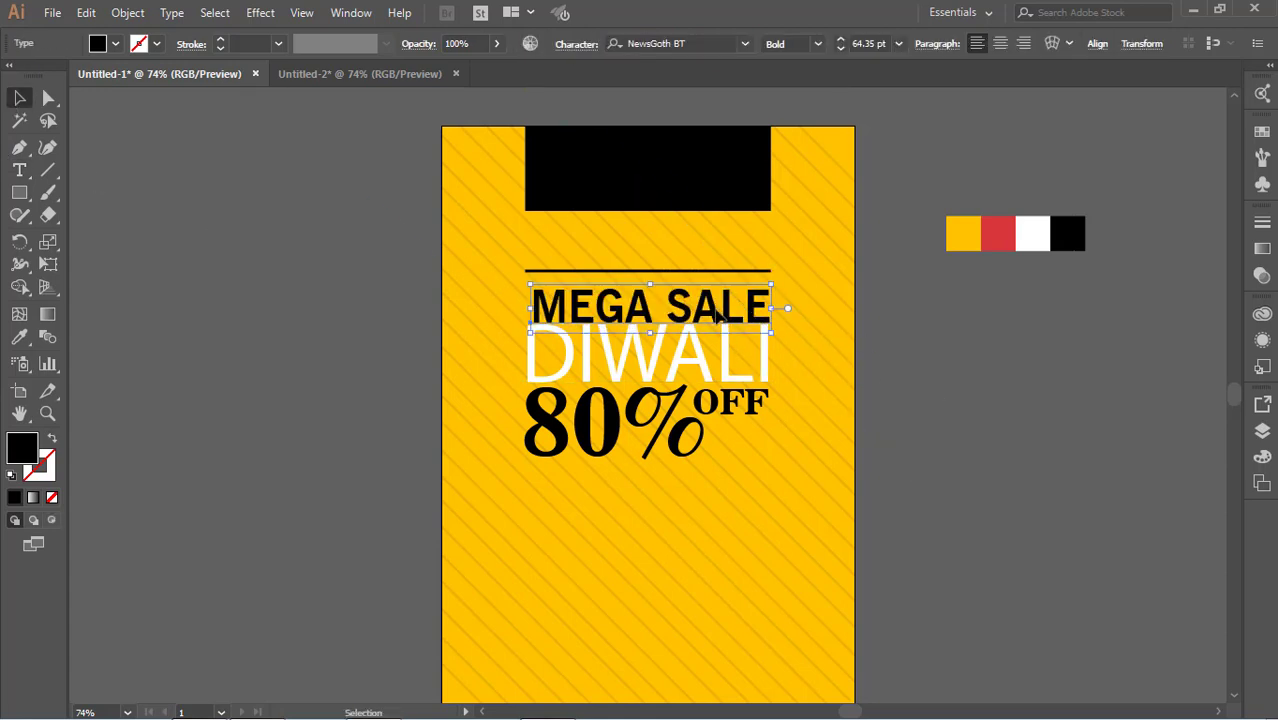
{"action": "key", "text": "Up"}
{"action": "key", "text": "Up"}
{"action": "key", "text": "Up"}
{"action": "key", "text": "Up"}
{"action": "key", "text": "Left"}
{"action": "key", "text": "Left"}
{"action": "key", "text": "Left"}
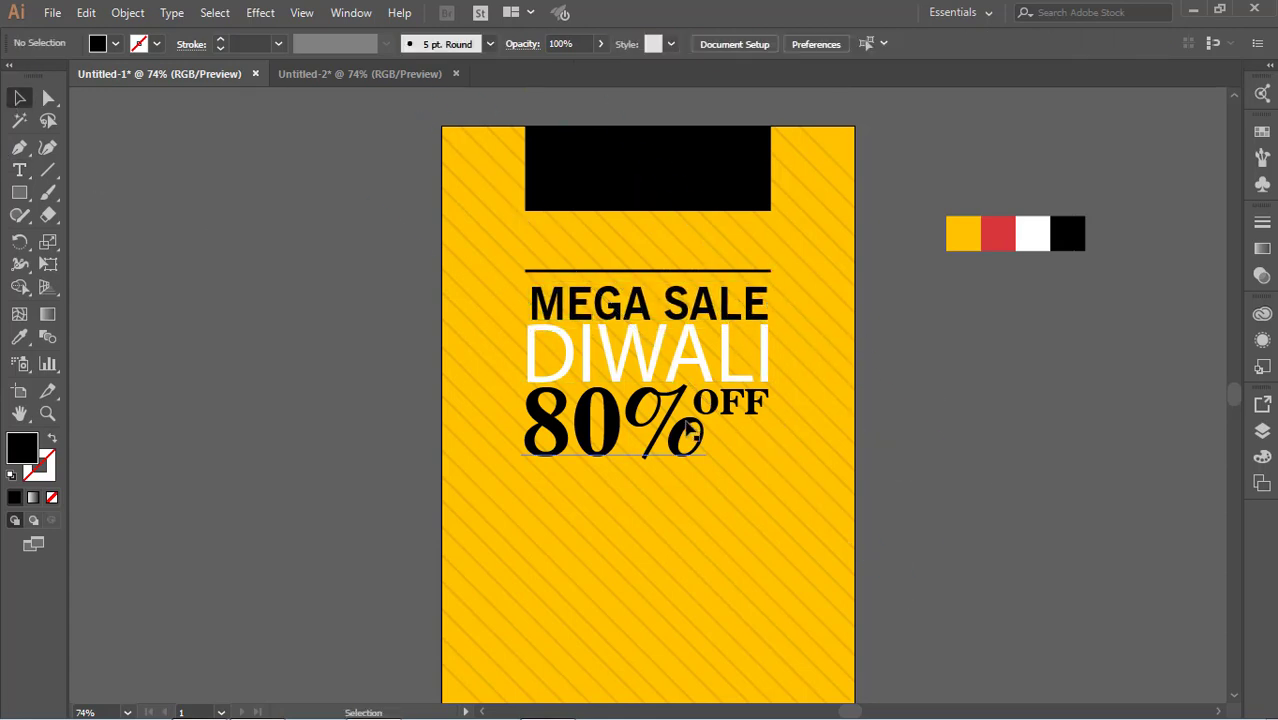
Step: Nudge the 80% and OFF texts slightly down, and shift DIWALI down a little as well
{"action": "left_click", "coordinate": [740, 412]}
{"action": "left_click", "coordinate": [811, 408]}
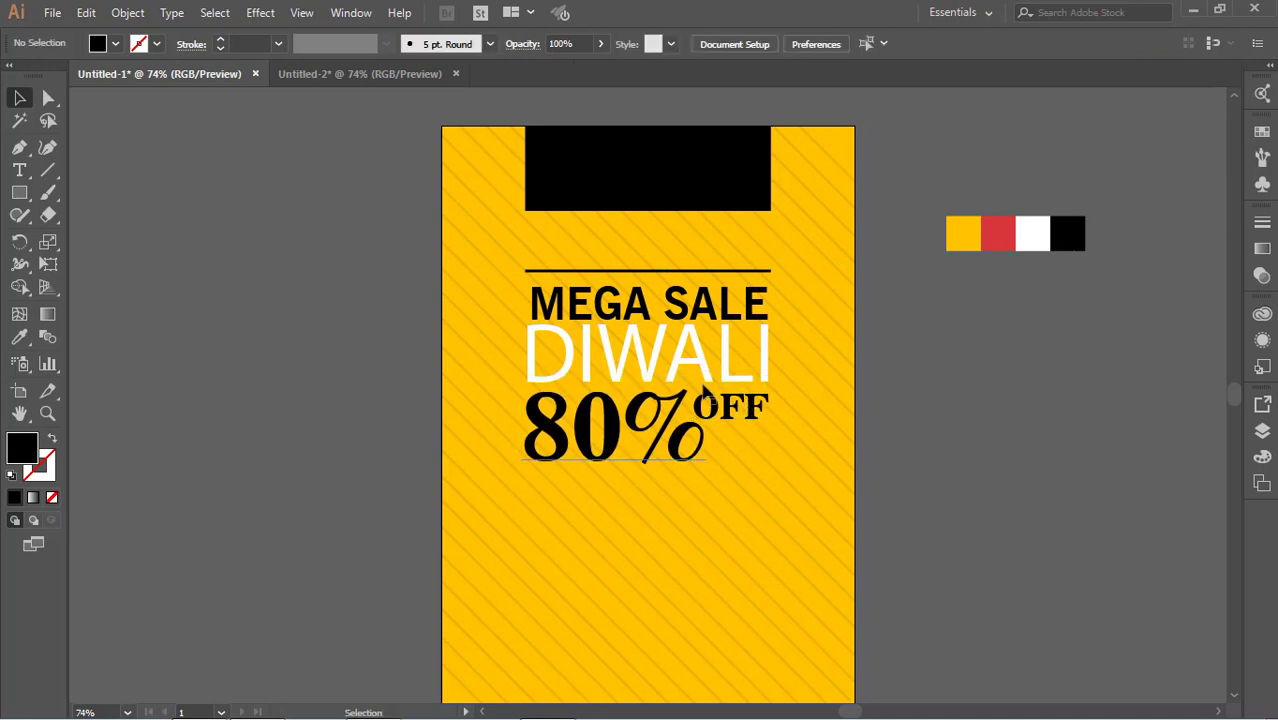
{"action": "left_click", "coordinate": [709, 374]}
{"action": "key", "text": "Down"}
{"action": "key", "text": "Down"}
{"action": "key", "text": "Down"}
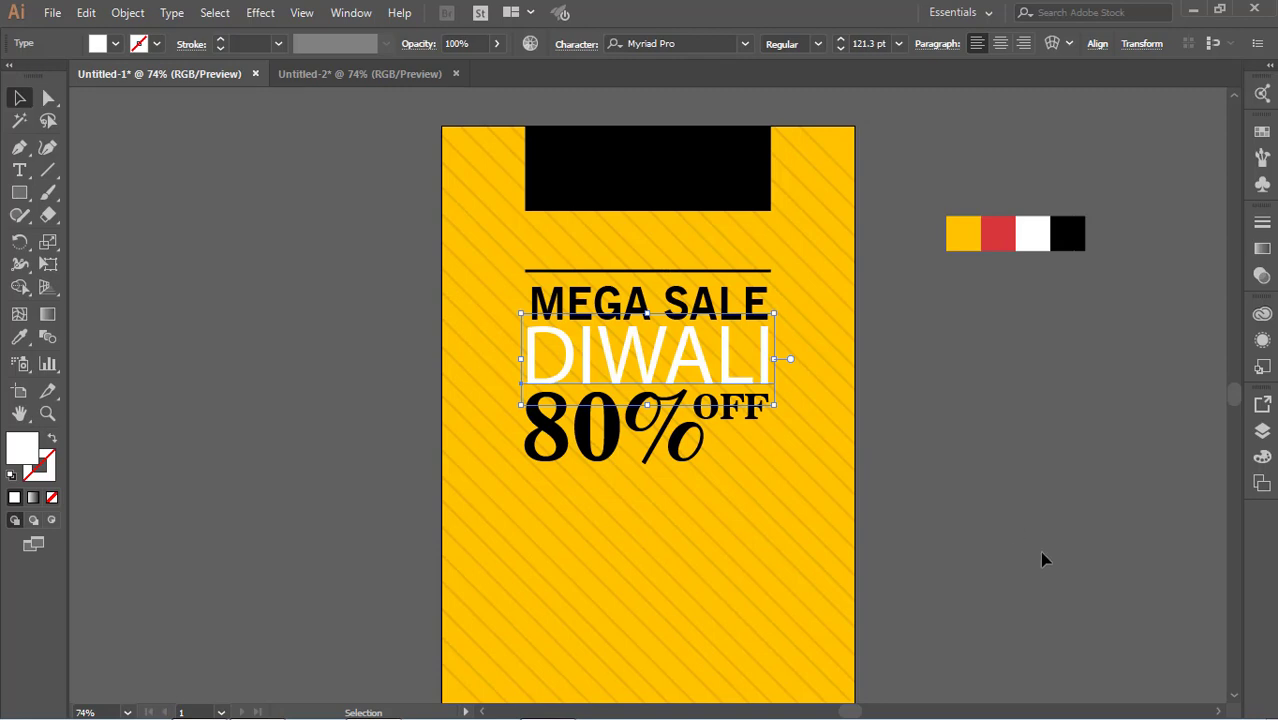
Step: Nudge the MEGA SALE text slightly up, away from DIWALI
{"action": "left_click", "coordinate": [1045, 466]}
{"action": "left_click", "coordinate": [717, 292]}
{"action": "key", "text": "Up"}
Step: Place a copy of the thin black bar below the 80% text
{"action": "left_click", "coordinate": [768, 318]}
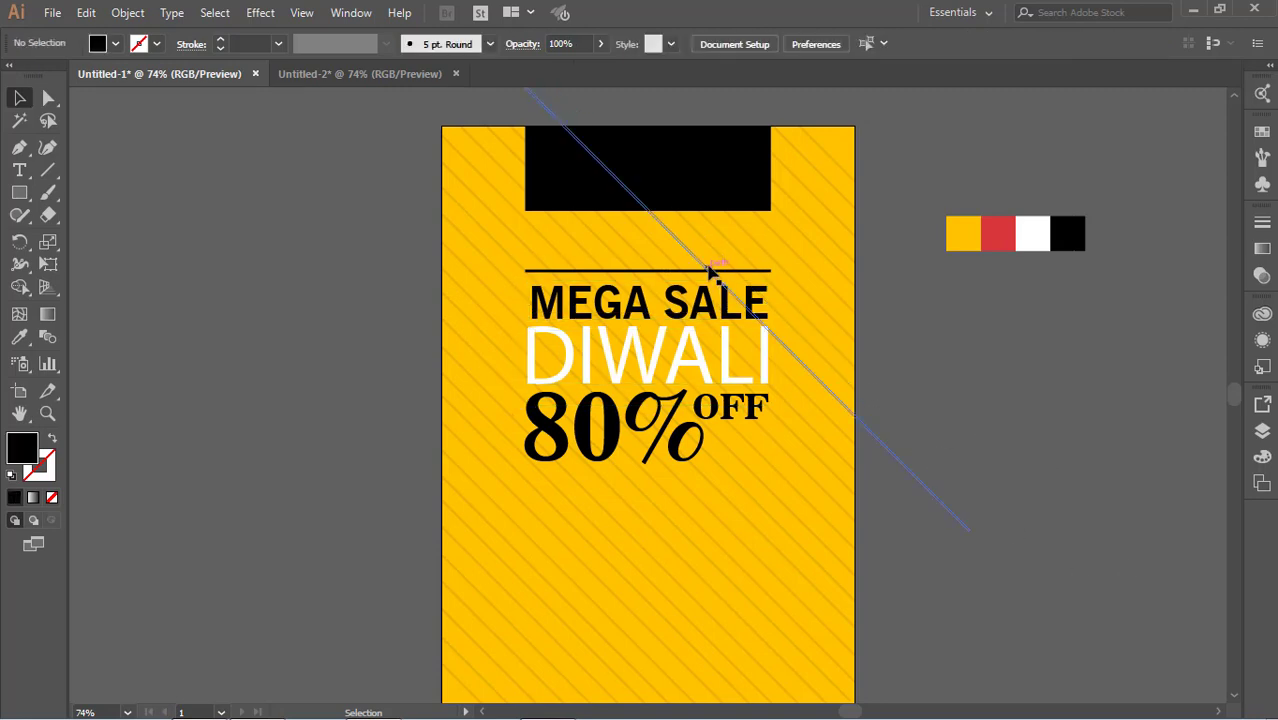
{"action": "left_click_drag", "start_coordinate": [709, 271], "coordinate": [707, 481]}
{"action": "left_click", "coordinate": [964, 482]}
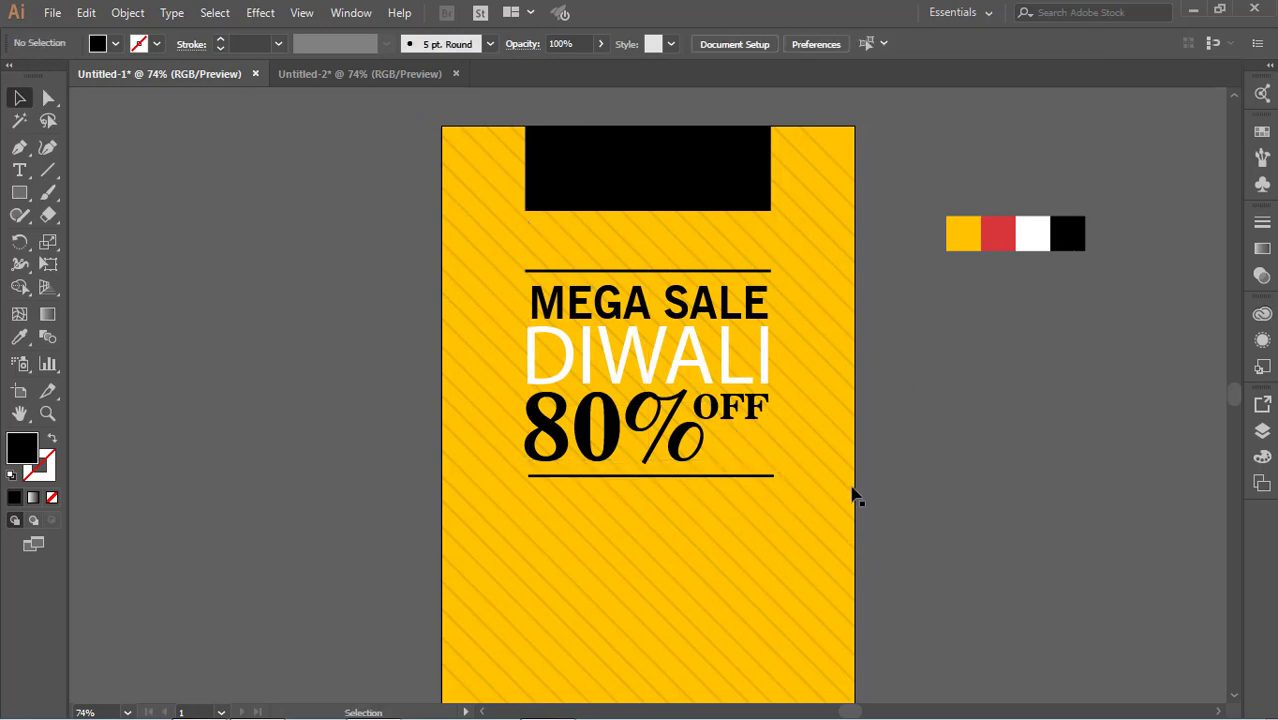
Step: Add the text "SPECIAL OFFER" on the empty area beside the artboard
{"action": "key", "text": "t"}
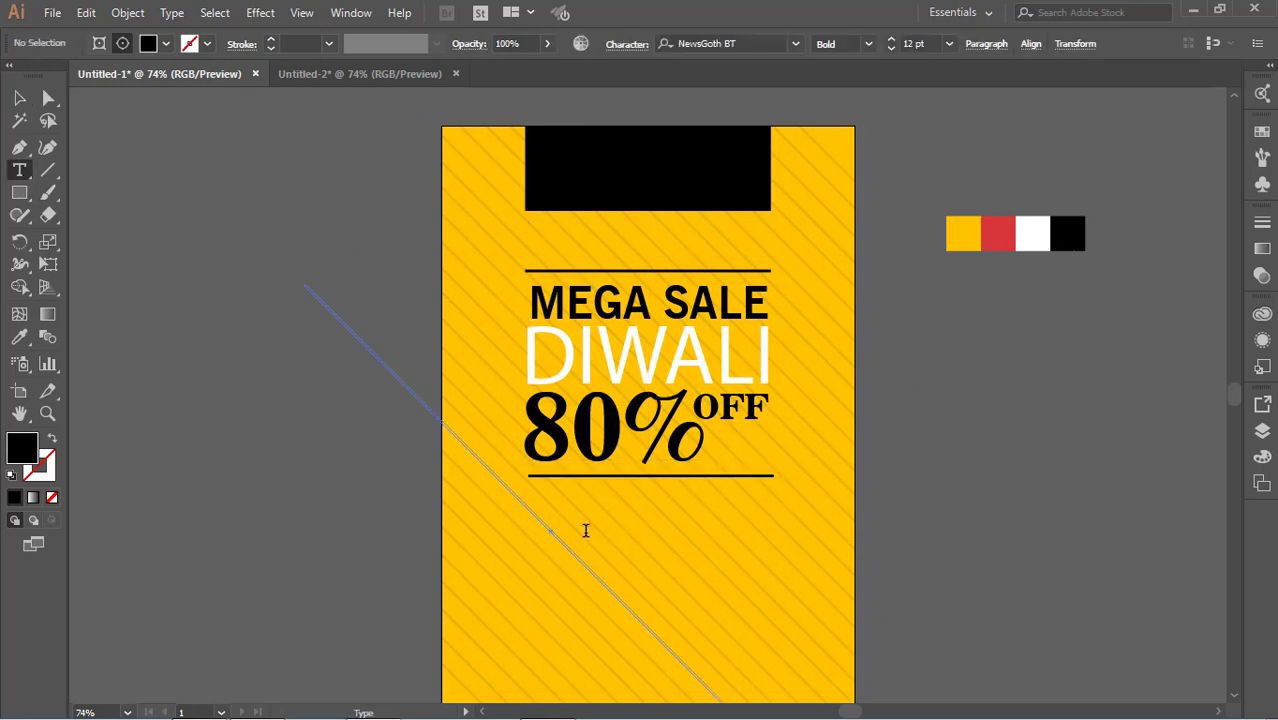
{"action": "left_click", "coordinate": [18, 100]}
{"action": "key", "text": "t"}
{"action": "left_click", "coordinate": [158, 300]}
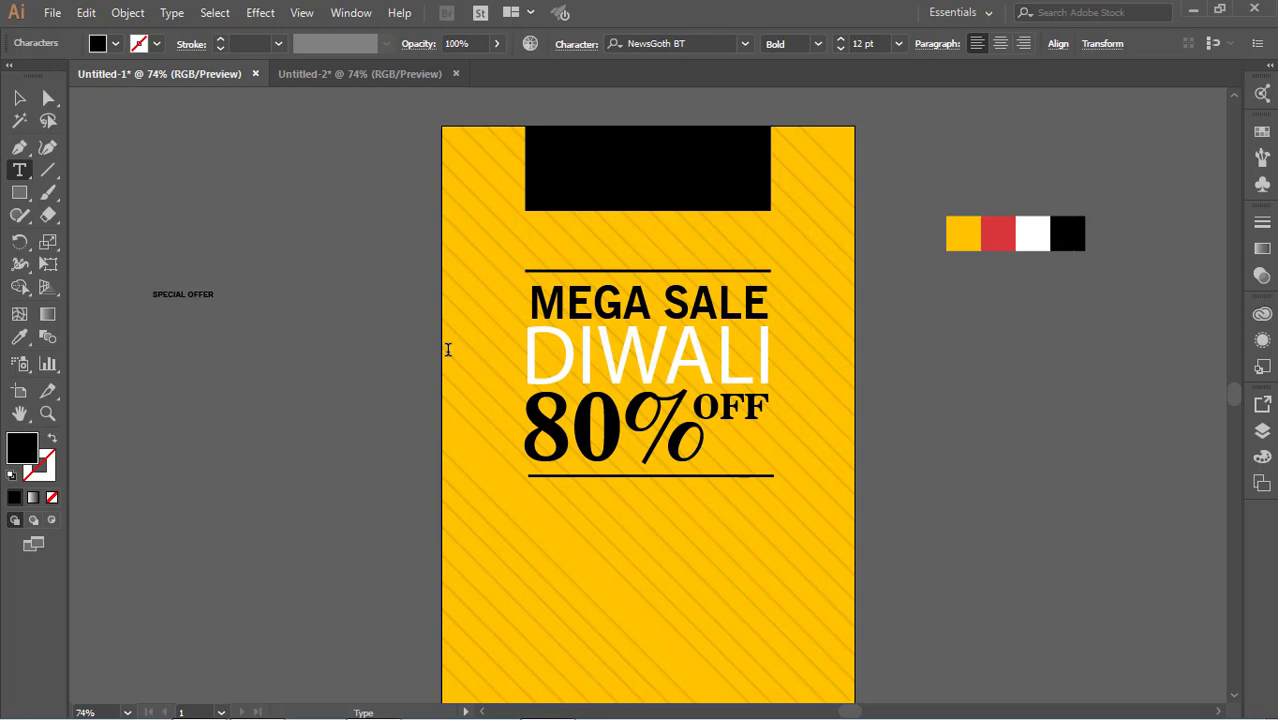
{"action": "left_click", "coordinate": [20, 98]}
Step: Enlarge the SPECIAL OFFER text proportionally beside the artboard
{"action": "left_click", "coordinate": [205, 308]}
{"action": "left_click", "coordinate": [206, 297]}
{"action": "left_click_drag", "start_coordinate": [214, 303], "coordinate": [343, 399]}
{"action": "left_click", "coordinate": [425, 407]}
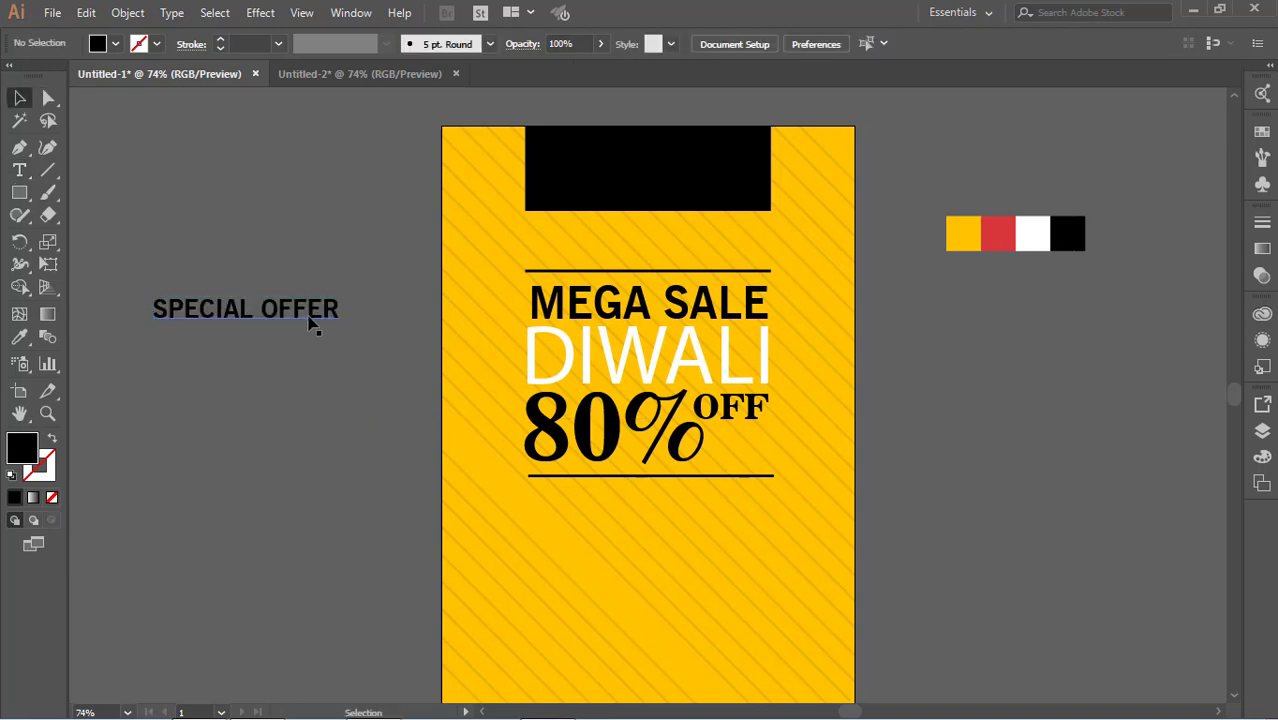
Step: Recolour the SPECIAL OFFER text with the red sampled from the palette squares beside the artboard
{"action": "left_click", "coordinate": [309, 314]}
{"action": "left_click", "coordinate": [26, 337]}
{"action": "left_click", "coordinate": [1004, 244]}
{"action": "left_click", "coordinate": [20, 97]}
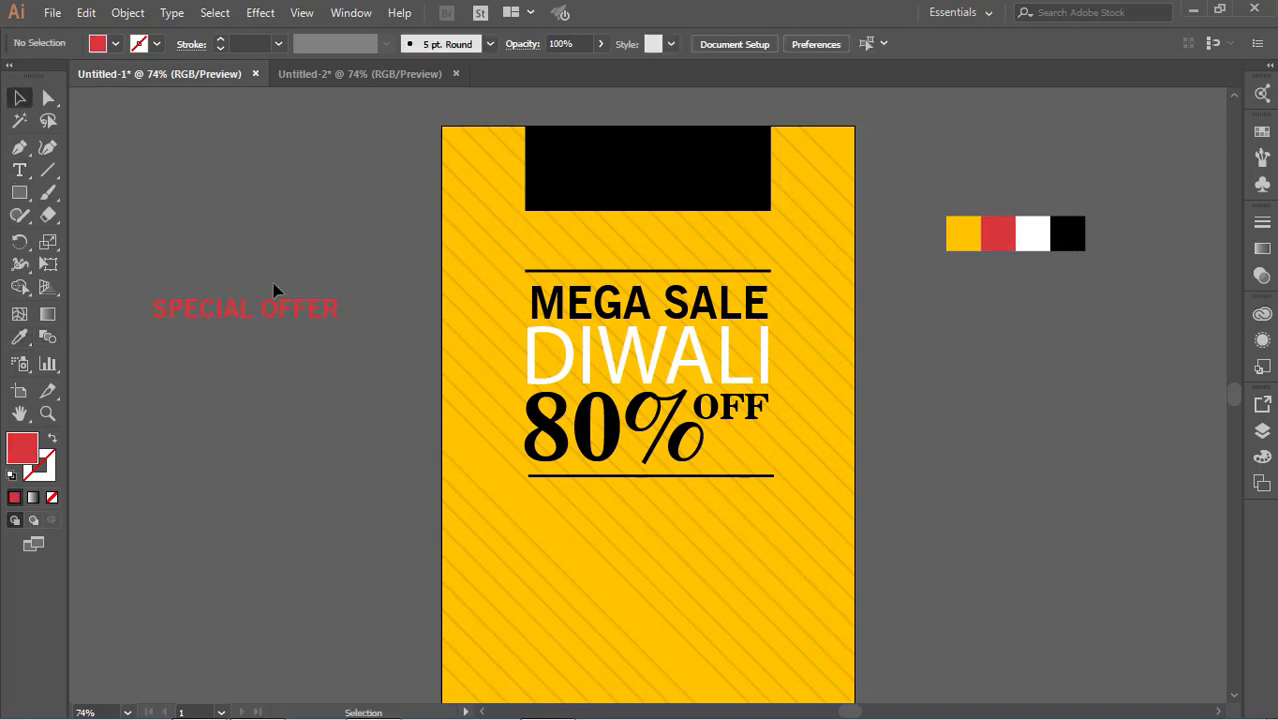
Step: Move SPECIAL OFFER below the lower bar and enlarge it to 48.42 pt, matching the bar's width
{"action": "left_click_drag", "start_coordinate": [308, 300], "coordinate": [776, 520]}
{"action": "left_click", "coordinate": [1007, 497]}
{"action": "left_click", "coordinate": [772, 503]}
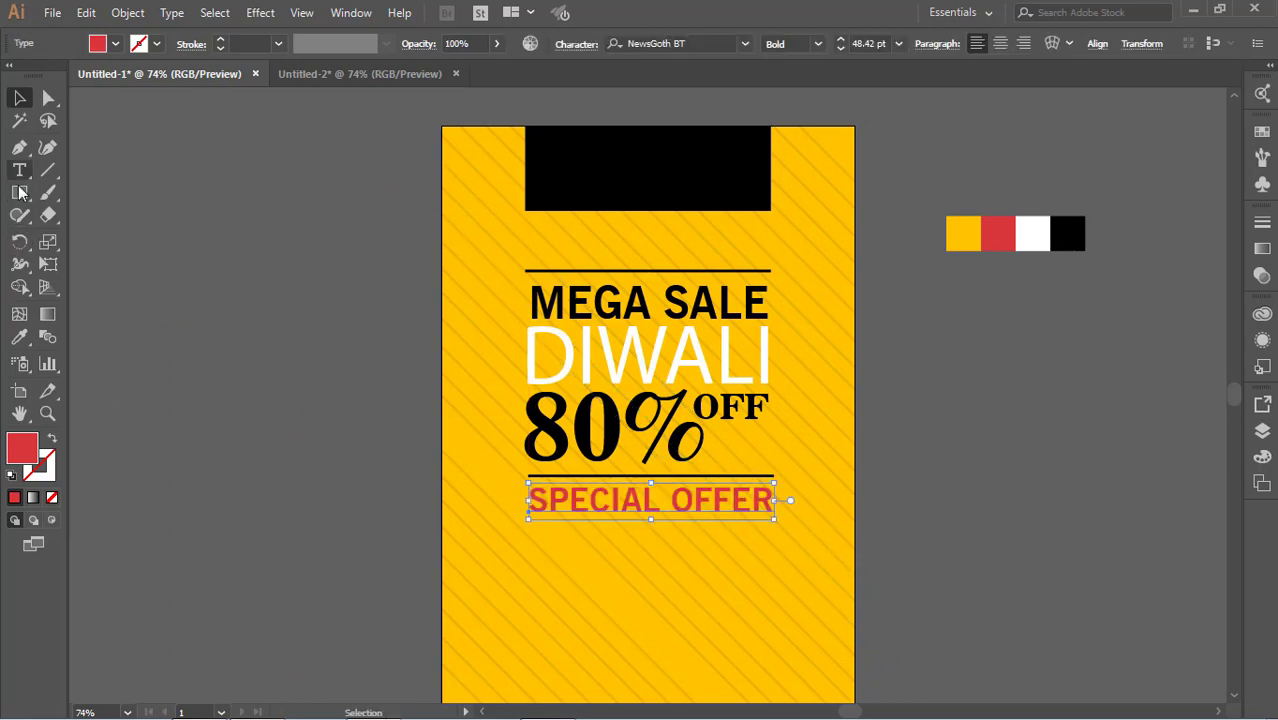
{"action": "left_click", "coordinate": [19, 337]}
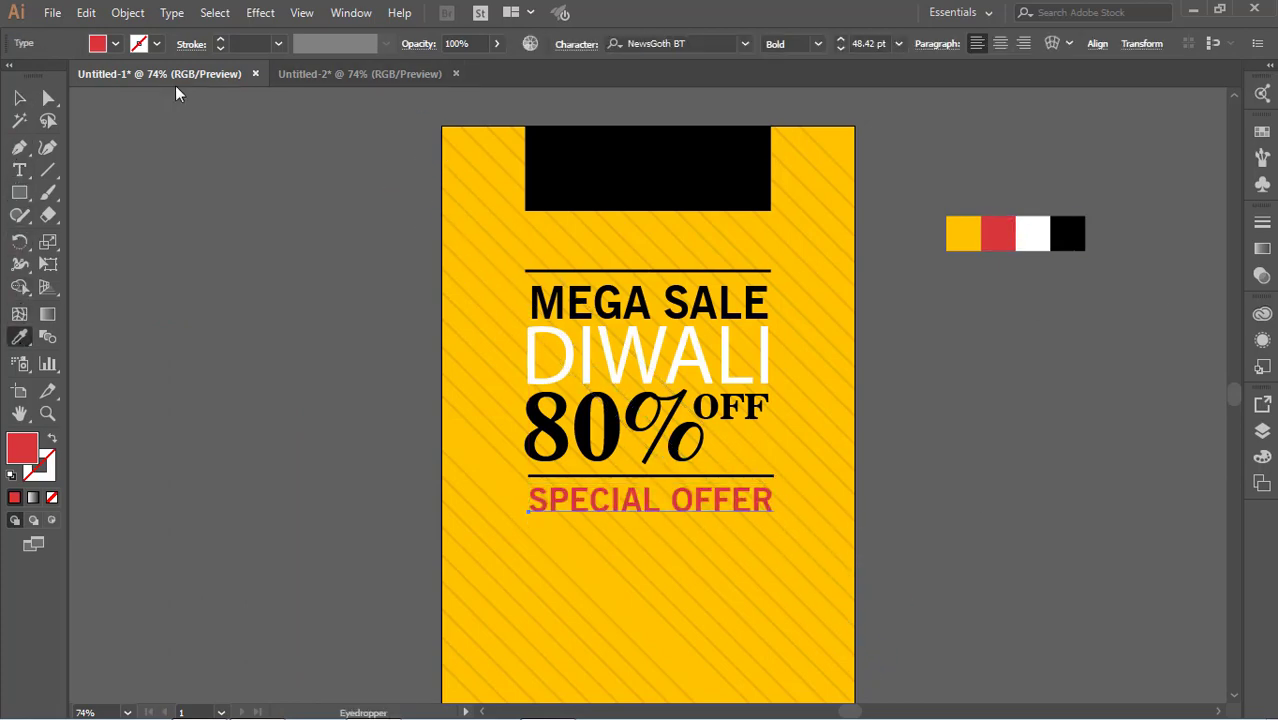
{"action": "left_click", "coordinate": [18, 99]}
{"action": "left_click", "coordinate": [340, 300]}
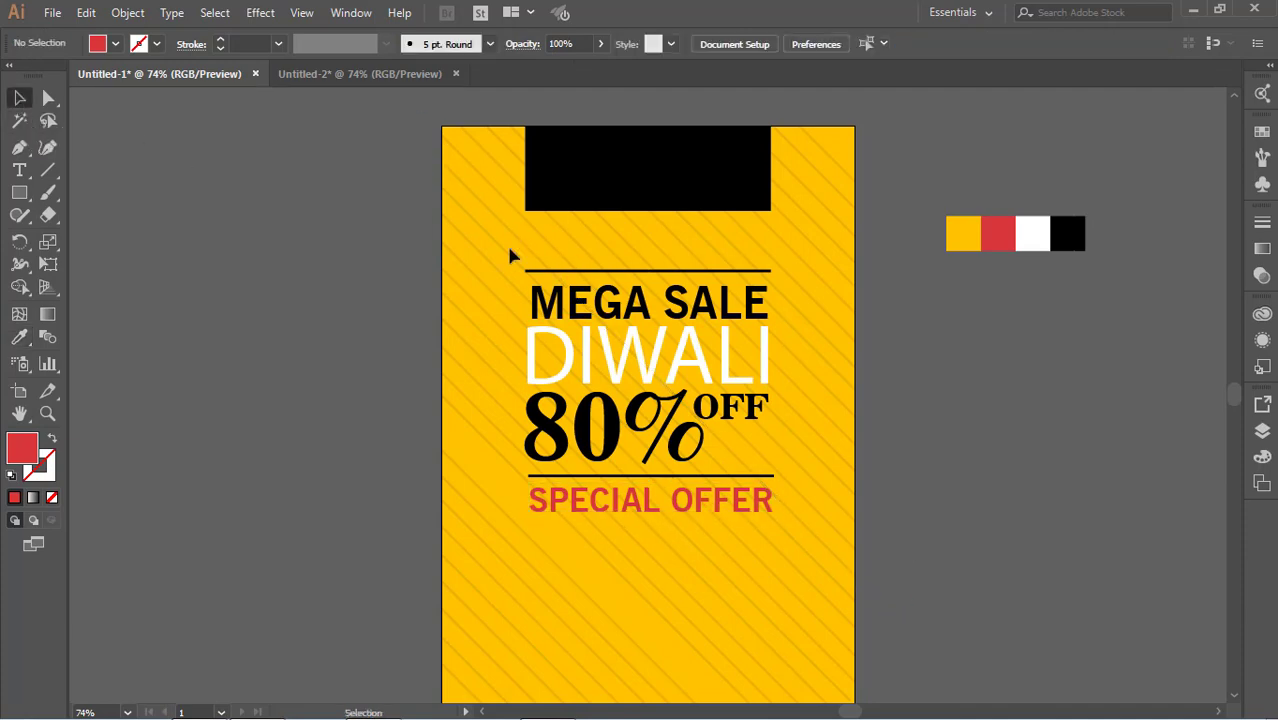
Step: Lock the striped yellow background so that only the texts and bars can be selected
{"action": "left_click_drag", "start_coordinate": [514, 252], "coordinate": [828, 553]}
{"action": "left_click", "coordinate": [818, 322]}
{"action": "left_click", "coordinate": [850, 142]}
{"action": "left_click", "coordinate": [127, 12]}
{"action": "mouse_move", "coordinate": [237, 134]}
{"action": "left_click", "coordinate": [410, 124]}
Step: Move all the poster texts and both thin bars slightly down together
{"action": "left_click_drag", "start_coordinate": [513, 251], "coordinate": [780, 522]}
{"action": "key", "text": "shift+Down"}
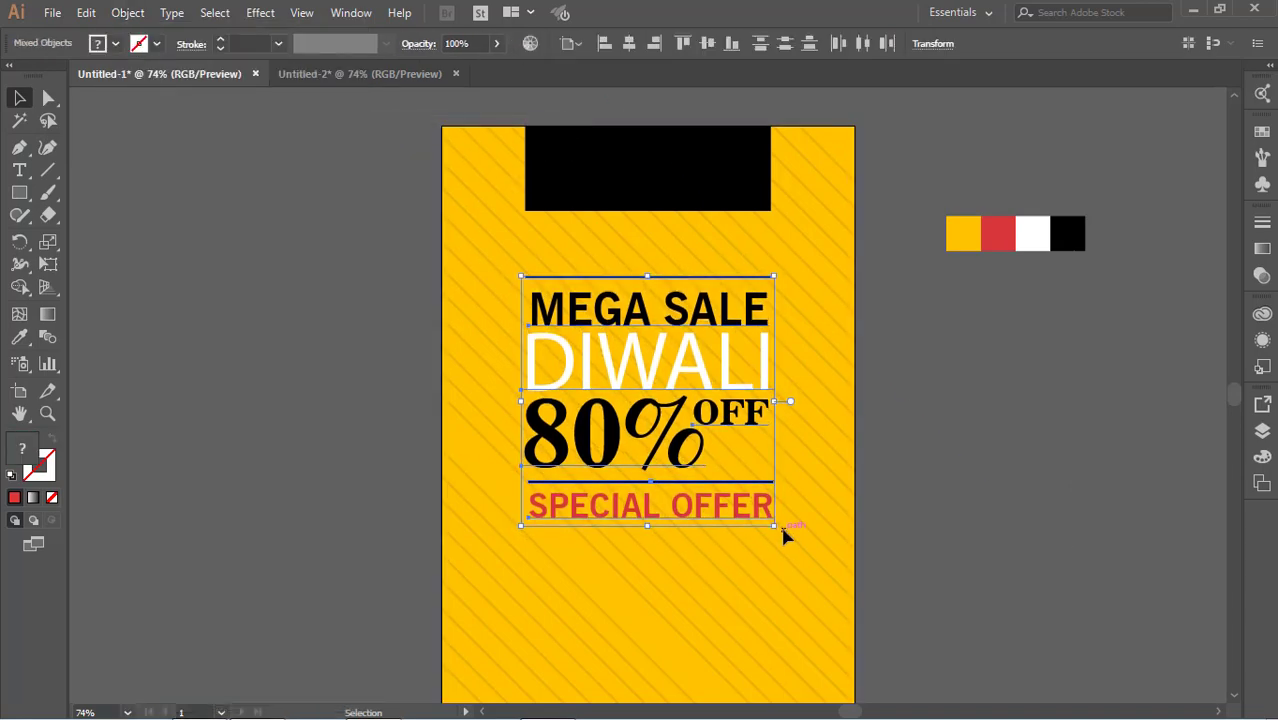
{"action": "left_click", "coordinate": [1043, 521]}
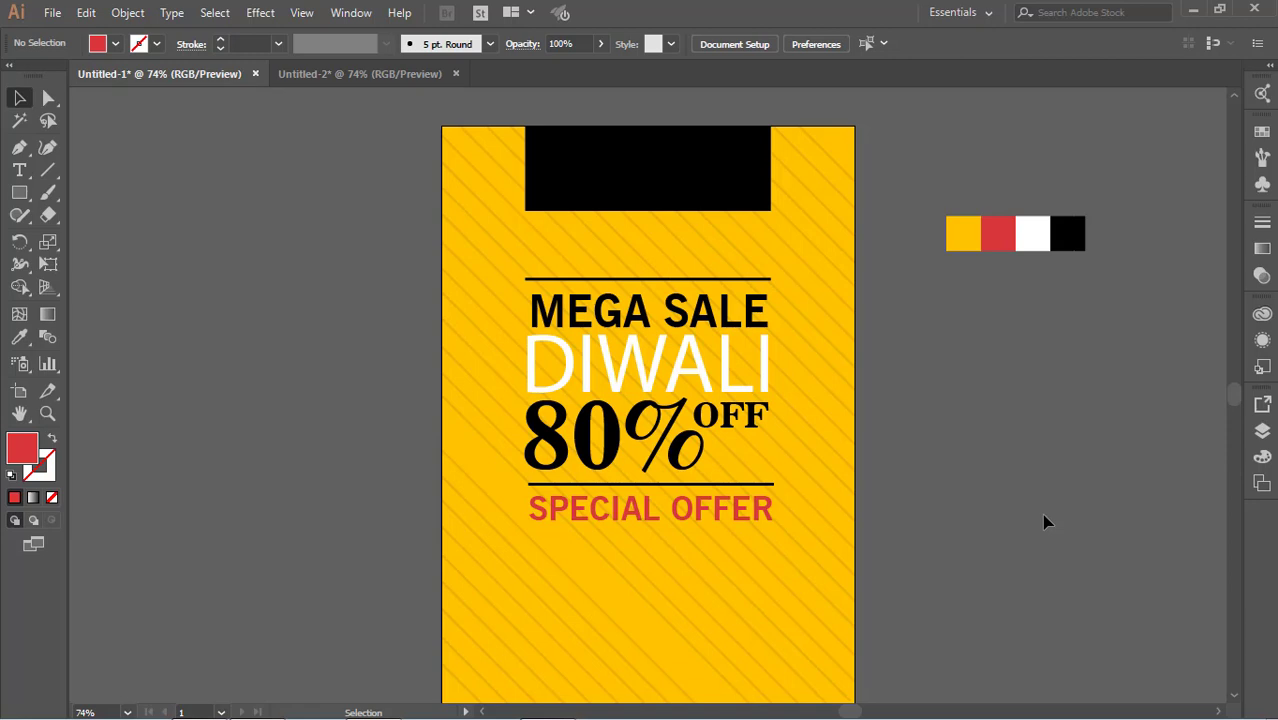
Step: Draw a wide rectangle below SPECIAL OFFER, as wide as the text, and fill it with the header block's black
{"action": "left_click", "coordinate": [19, 192]}
{"action": "left_click_drag", "start_coordinate": [527, 538], "coordinate": [775, 572]}
{"action": "left_click", "coordinate": [19, 337]}
{"action": "left_click", "coordinate": [562, 177]}
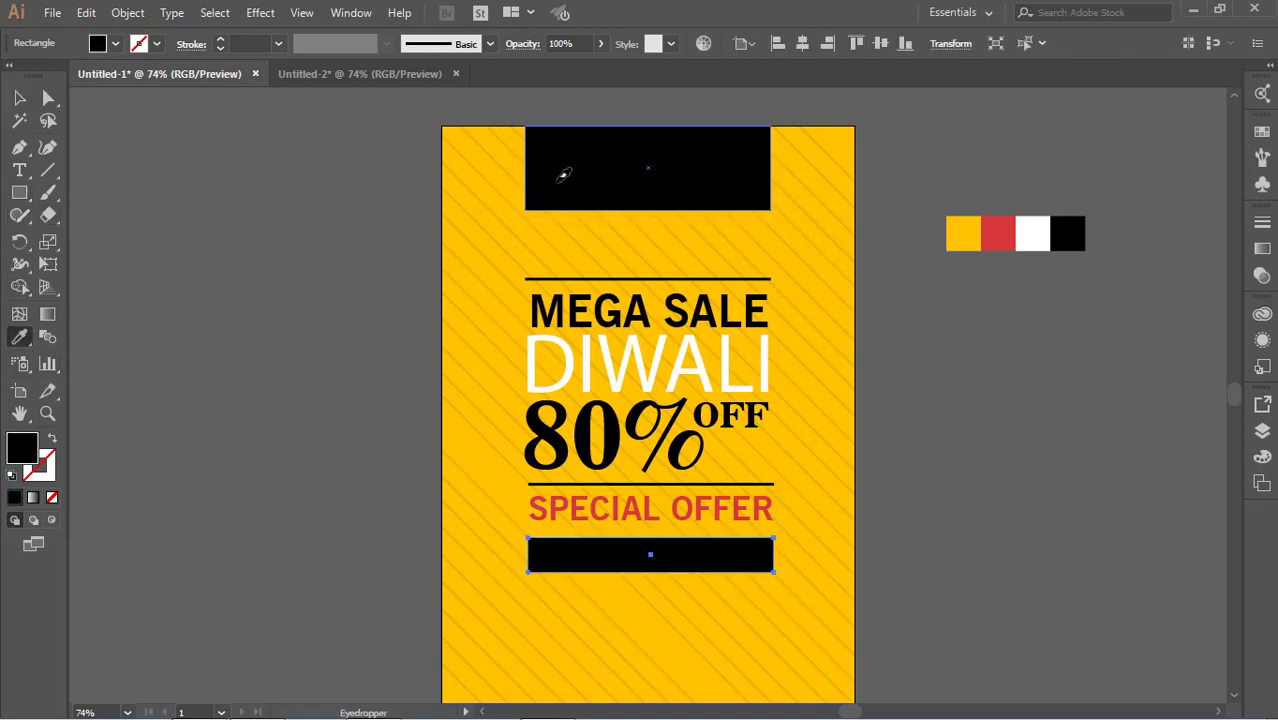
{"action": "key", "text": "v"}
{"action": "left_click", "coordinate": [797, 340]}
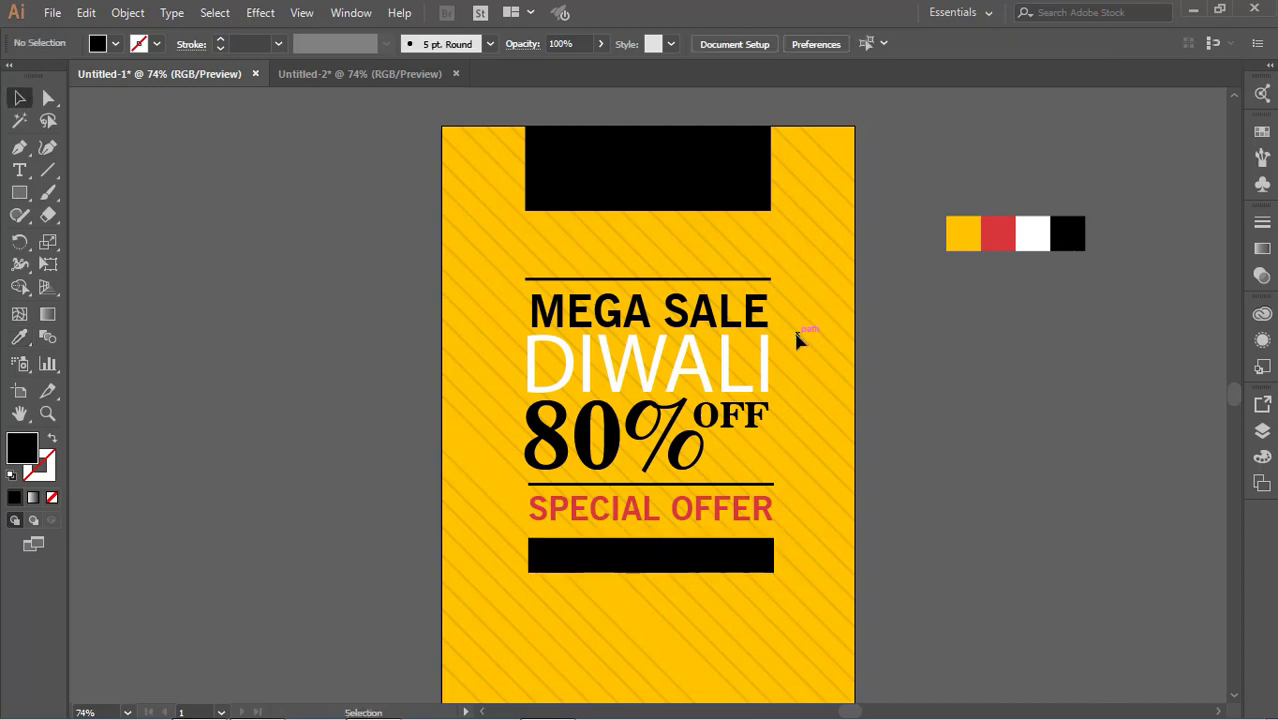
Step: Change the SPECIAL OFFER text's fill to the brighter red swatch
{"action": "left_click", "coordinate": [700, 505]}
{"action": "key", "text": "i"}
{"action": "left_click", "coordinate": [116, 44]}
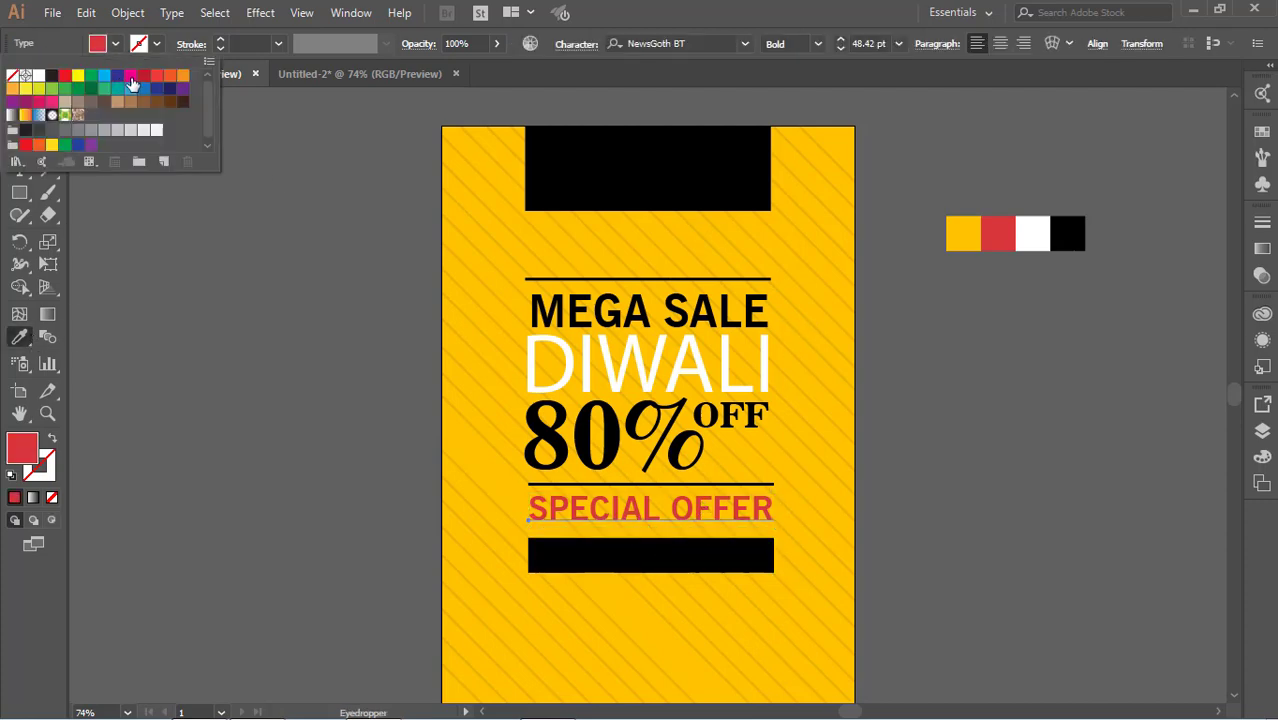
{"action": "left_click", "coordinate": [65, 77]}
{"action": "left_click", "coordinate": [58, 43]}
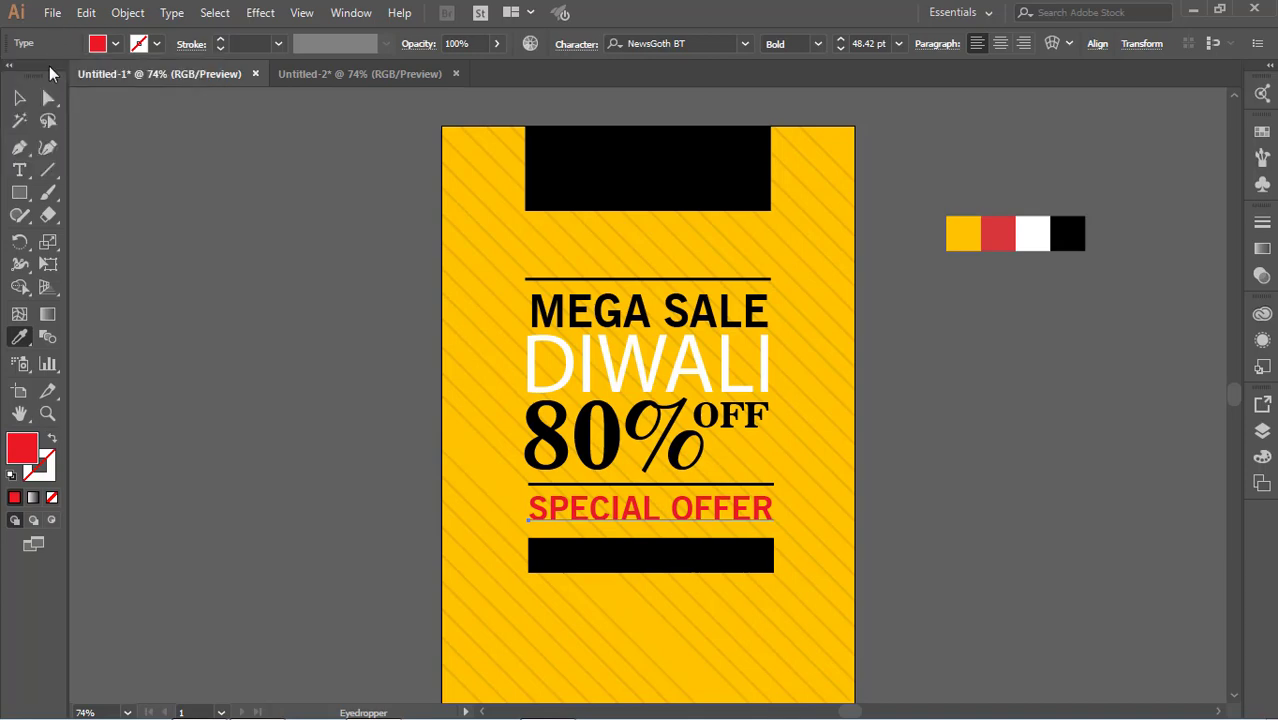
{"action": "key", "text": "v"}
{"action": "left_click", "coordinate": [330, 250]}
{"action": "left_click", "coordinate": [755, 512]}
{"action": "left_click", "coordinate": [933, 513]}
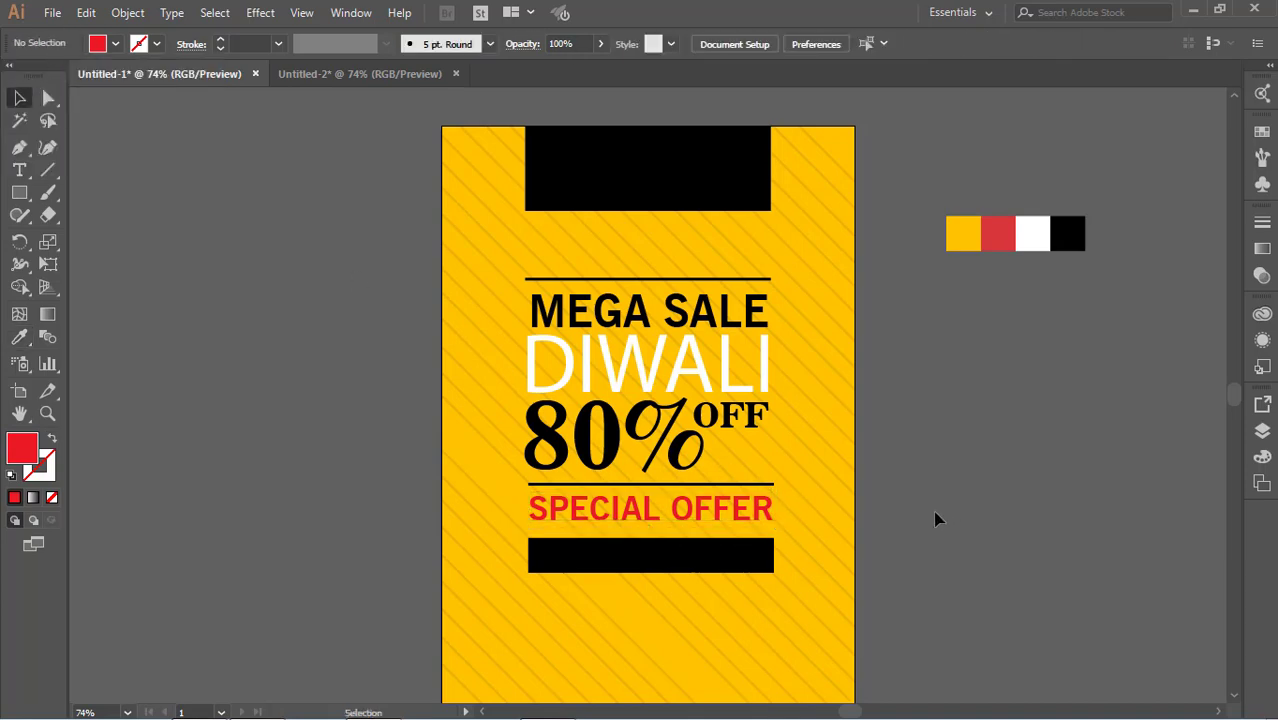
Step: Add the text "ONLY THIS WEEKEND" on the empty area beside the artboard and select it as an object
{"action": "scroll", "coordinate": [978, 503], "scroll_direction": "up", "scroll_amount": 1}
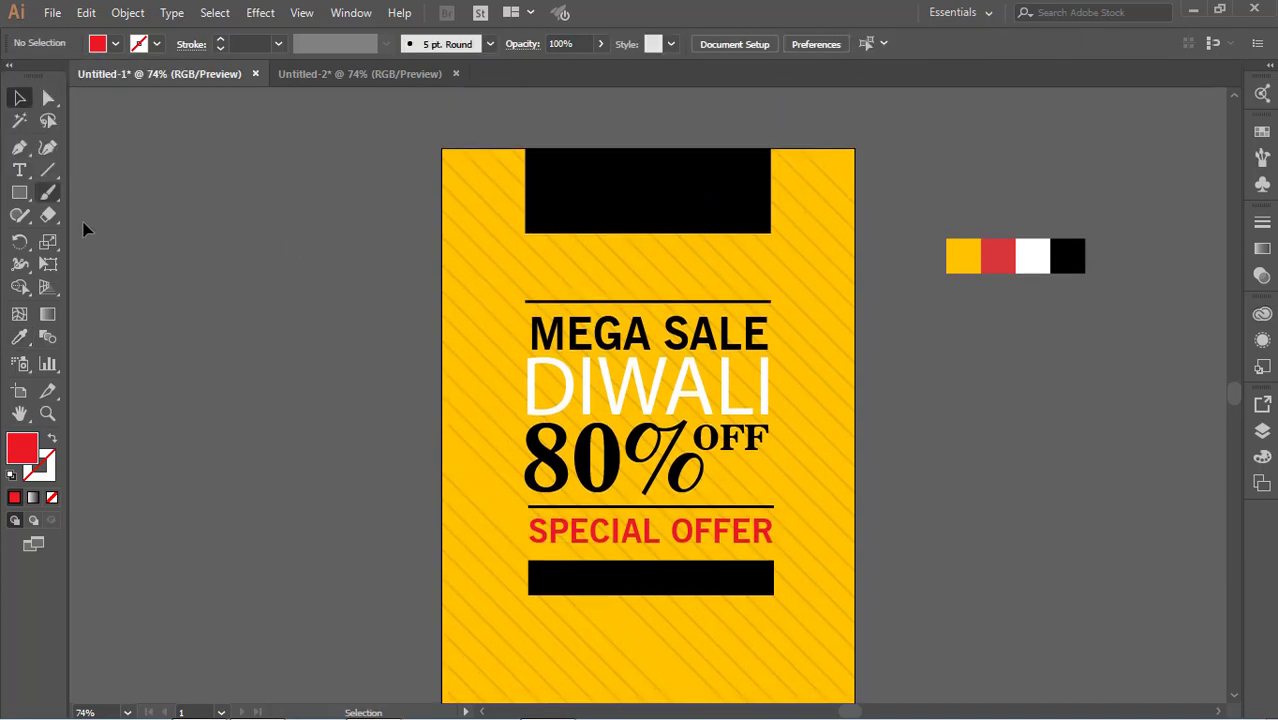
{"action": "left_click", "coordinate": [19, 171]}
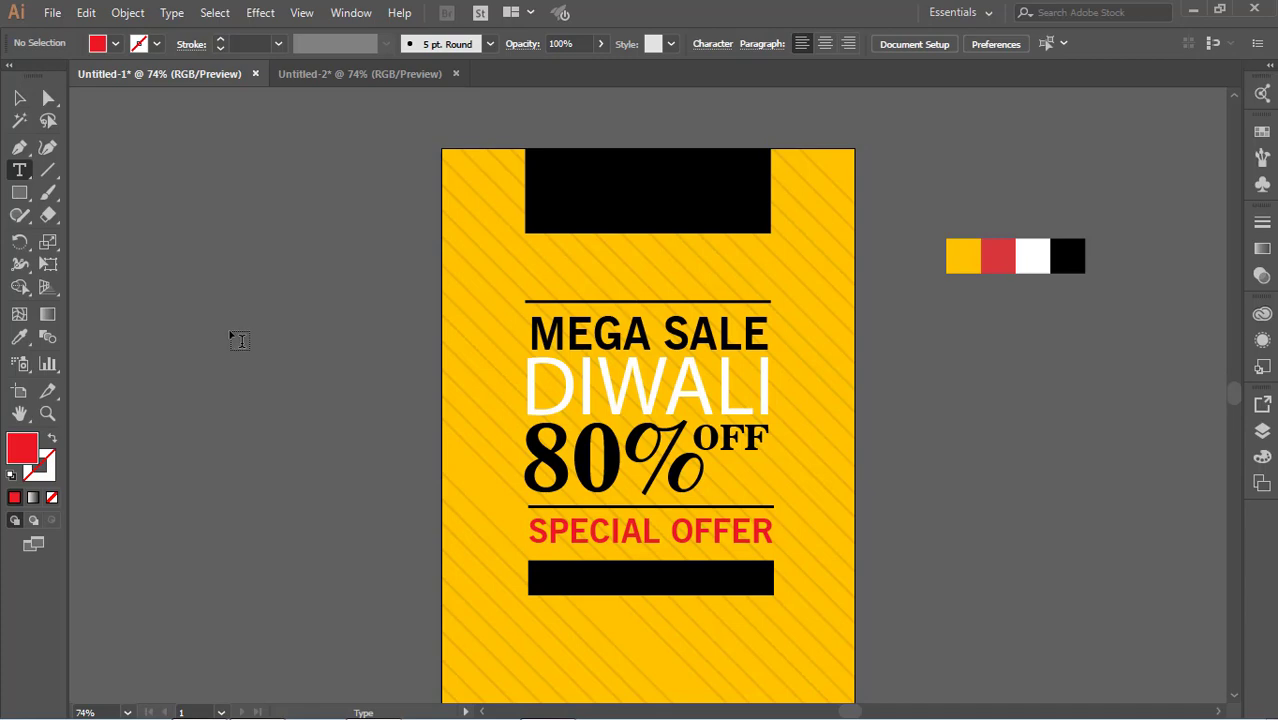
{"action": "left_click", "coordinate": [186, 291]}
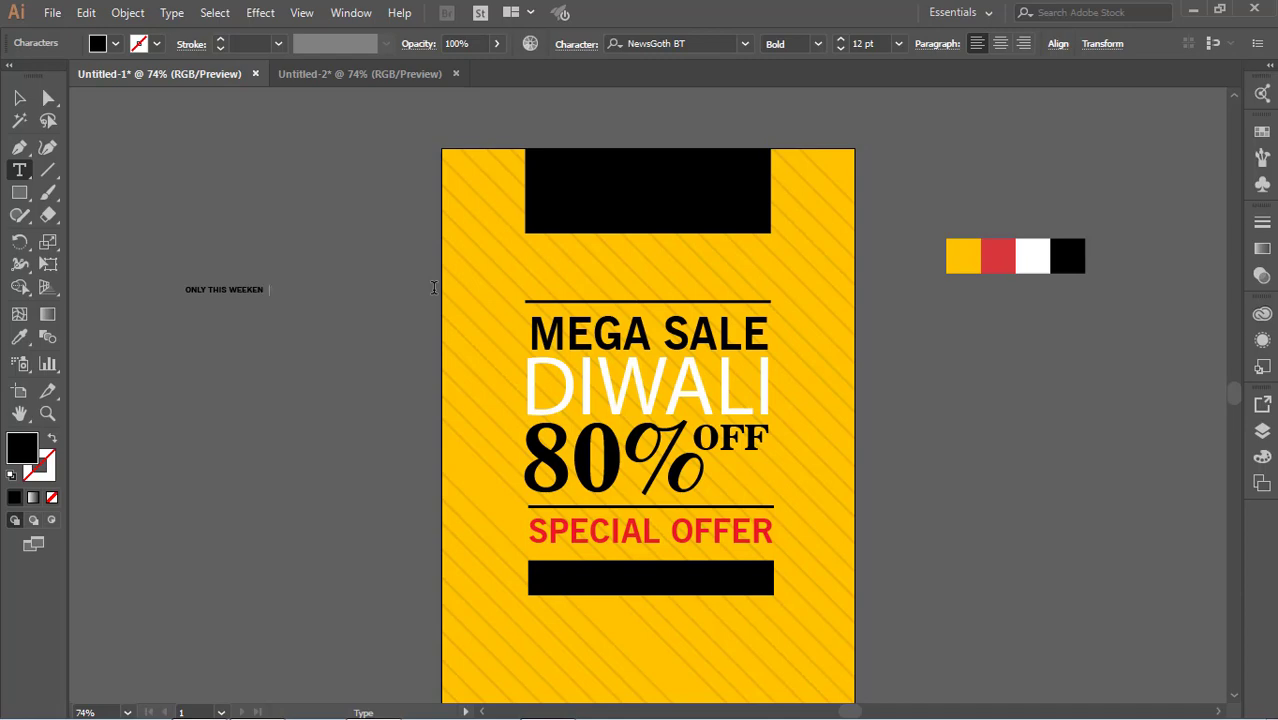
{"action": "left_click", "coordinate": [20, 98]}
{"action": "left_click", "coordinate": [232, 277]}
{"action": "left_click", "coordinate": [238, 291]}
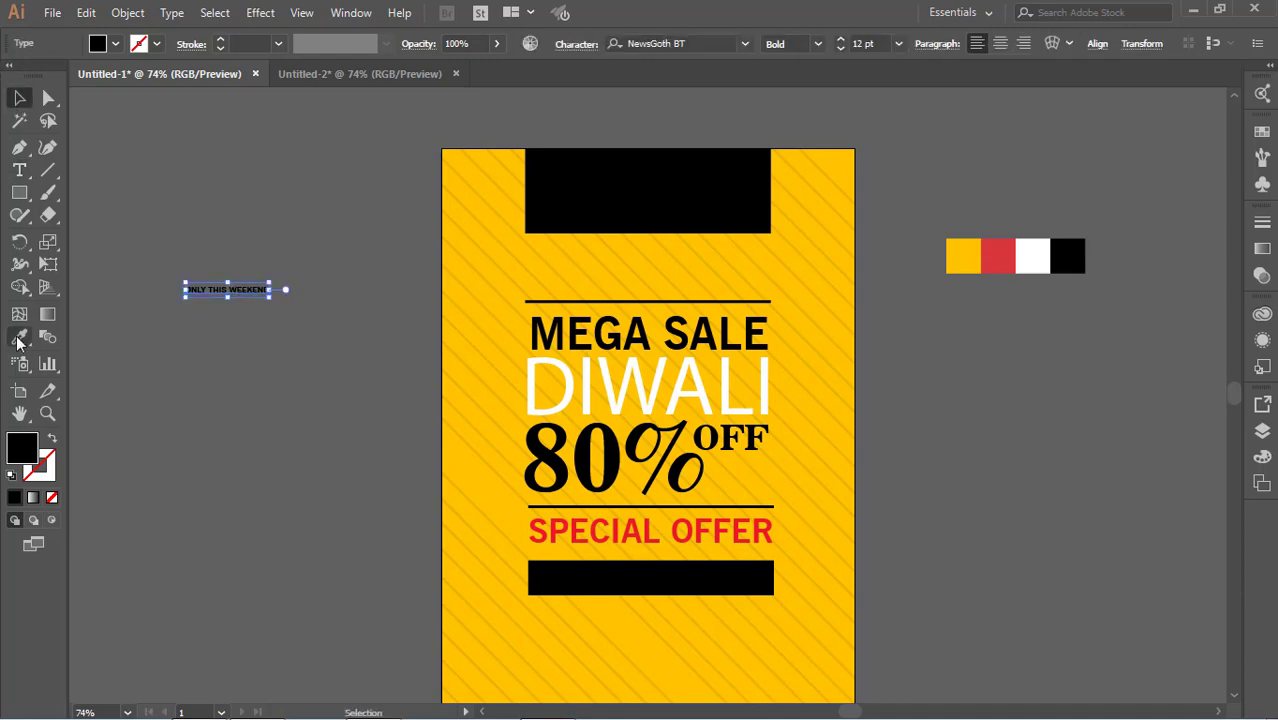
Step: Fill the ONLY THIS WEEKEND text with the white swatch colour and deselect it
{"action": "left_click", "coordinate": [20, 337]}
{"action": "left_click", "coordinate": [1040, 257]}
{"action": "key", "text": "v"}
{"action": "left_click", "coordinate": [208, 200]}
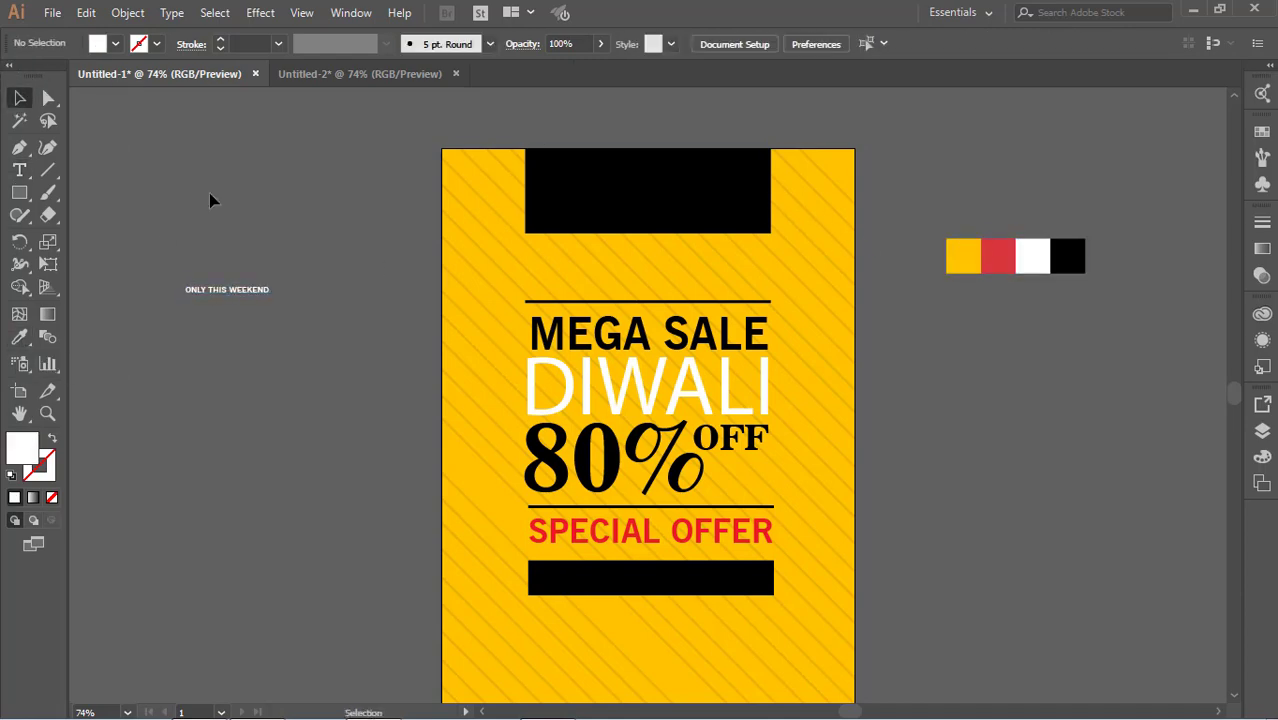
Step: Enlarge the ONLY THIS WEEKEND text to about 26 pt and place it along the header block's lower edge
{"action": "left_click_drag", "start_coordinate": [268, 290], "coordinate": [728, 197]}
{"action": "left_click", "coordinate": [727, 244]}
{"action": "left_click_drag", "start_coordinate": [658, 213], "coordinate": [679, 229]}
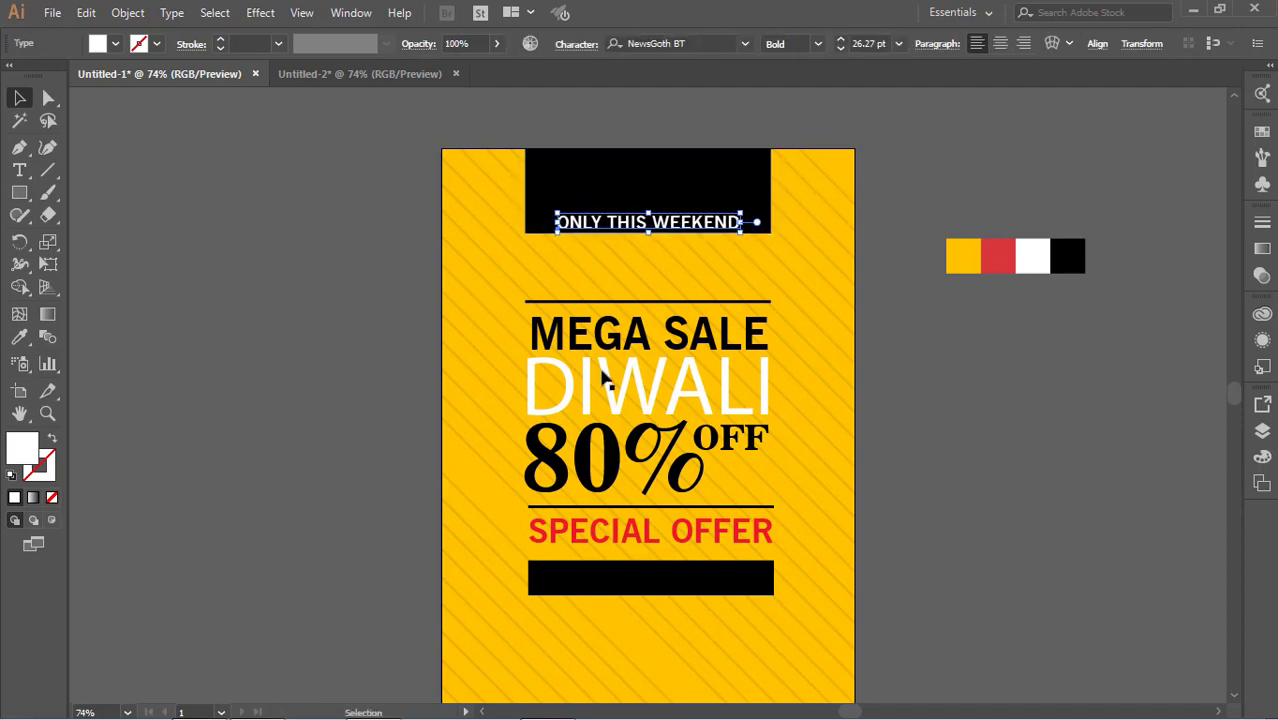
Step: Set the ONLY THIS WEEKEND text's tracking to 200
{"action": "left_click", "coordinate": [18, 173]}
{"action": "left_click", "coordinate": [576, 44]}
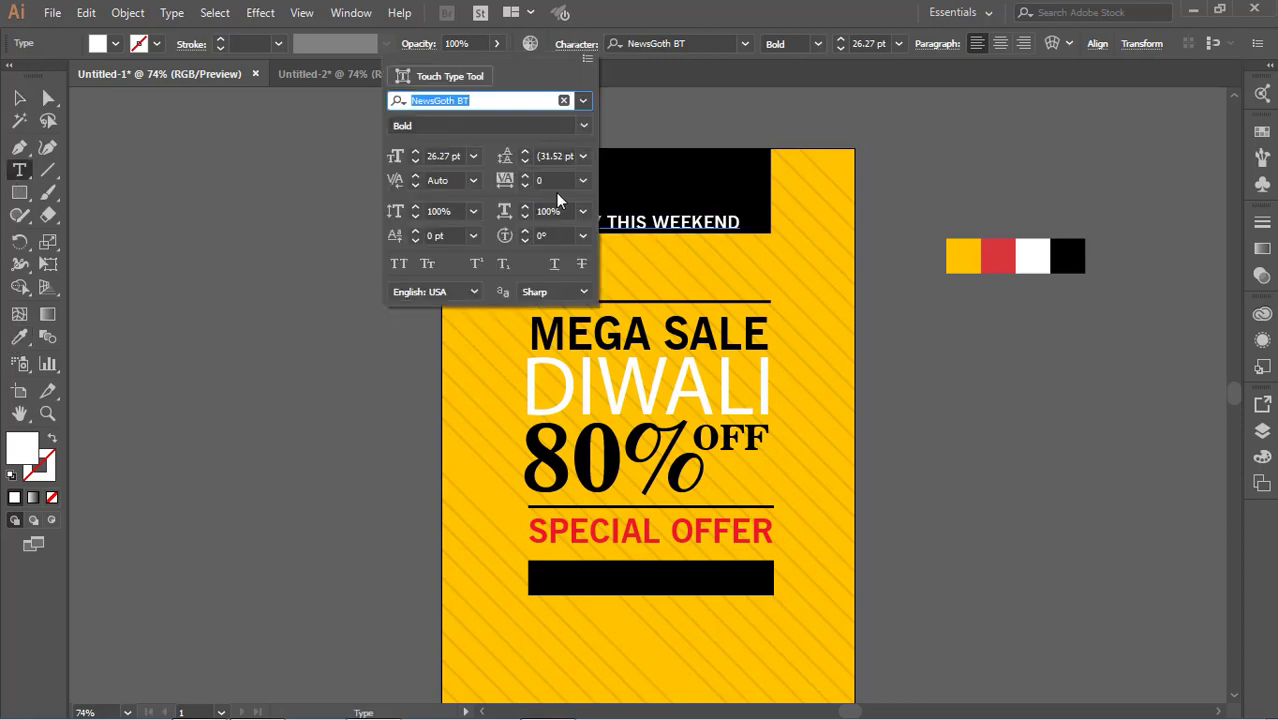
{"action": "left_click", "coordinate": [553, 180]}
{"action": "type", "text": "200"}
{"action": "key", "text": "Return"}
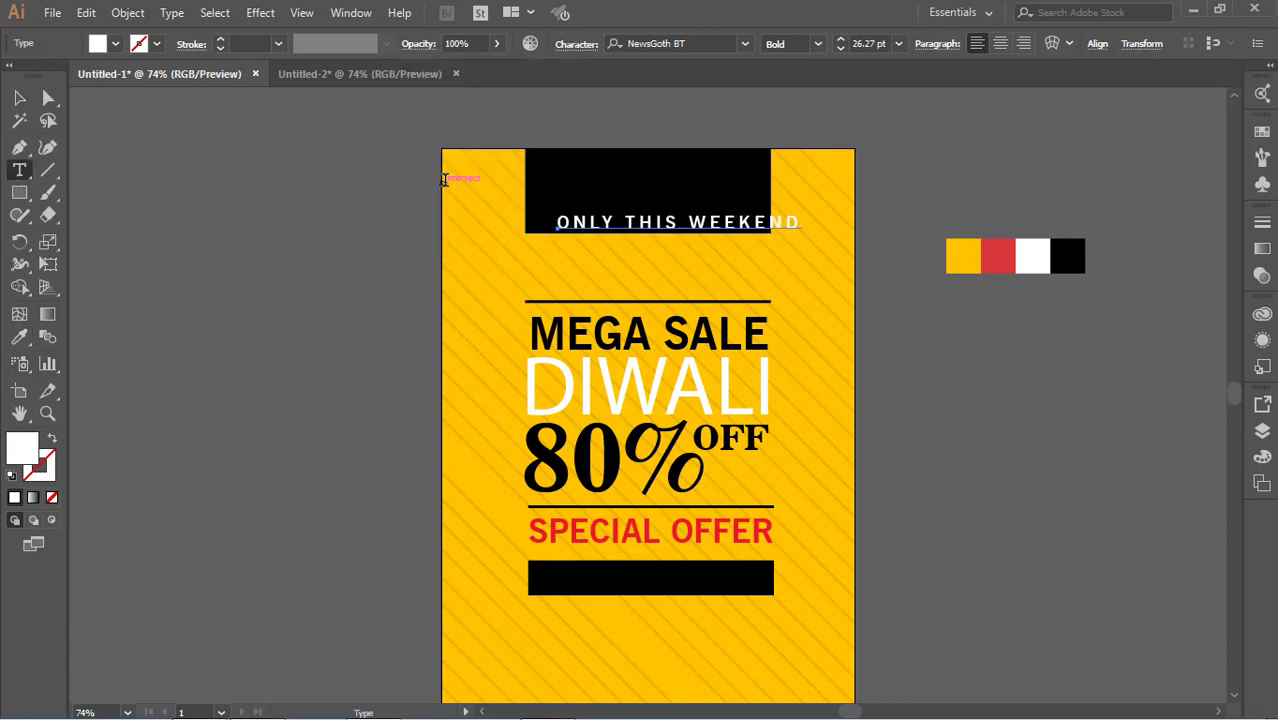
Step: Shift the ONLY THIS WEEKEND text sideways so it spans the header block evenly from edge to edge
{"action": "left_click", "coordinate": [19, 97]}
{"action": "left_click", "coordinate": [965, 351]}
{"action": "left_click_drag", "start_coordinate": [741, 224], "coordinate": [717, 225]}
{"action": "left_click", "coordinate": [684, 232]}
{"action": "left_click", "coordinate": [932, 360]}
{"action": "left_click", "coordinate": [689, 228]}
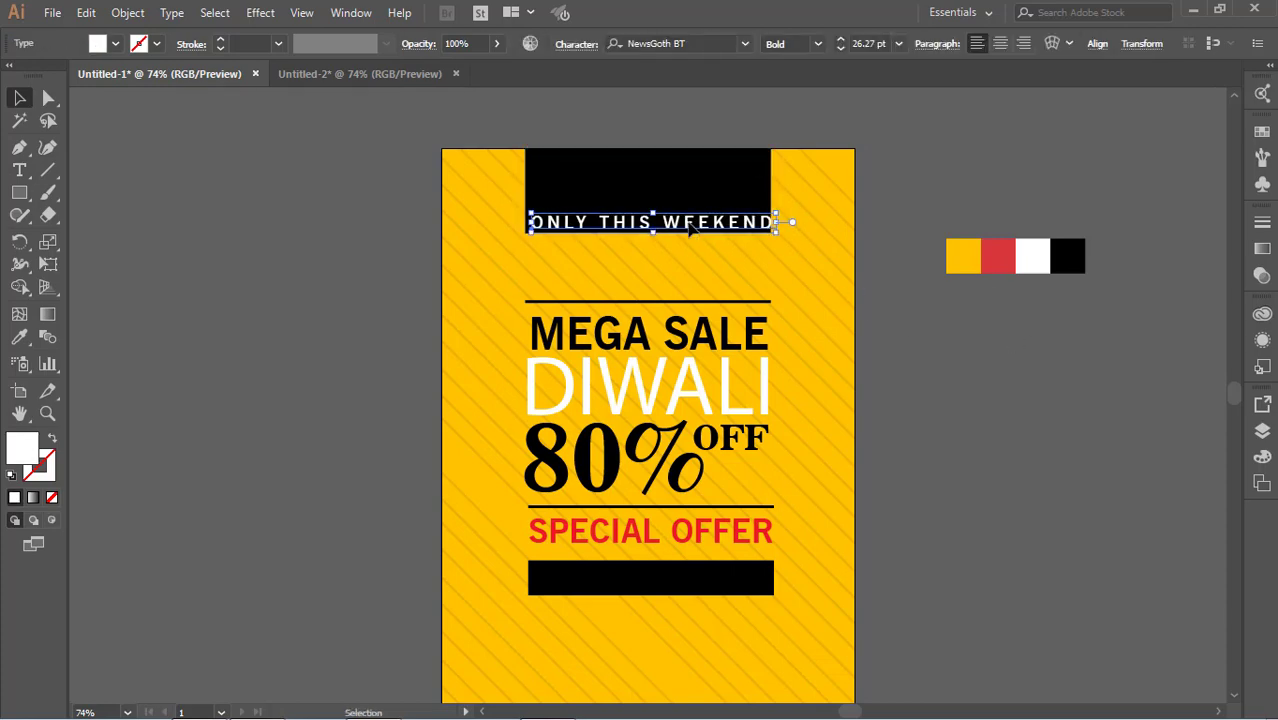
{"action": "left_click", "coordinate": [880, 512]}
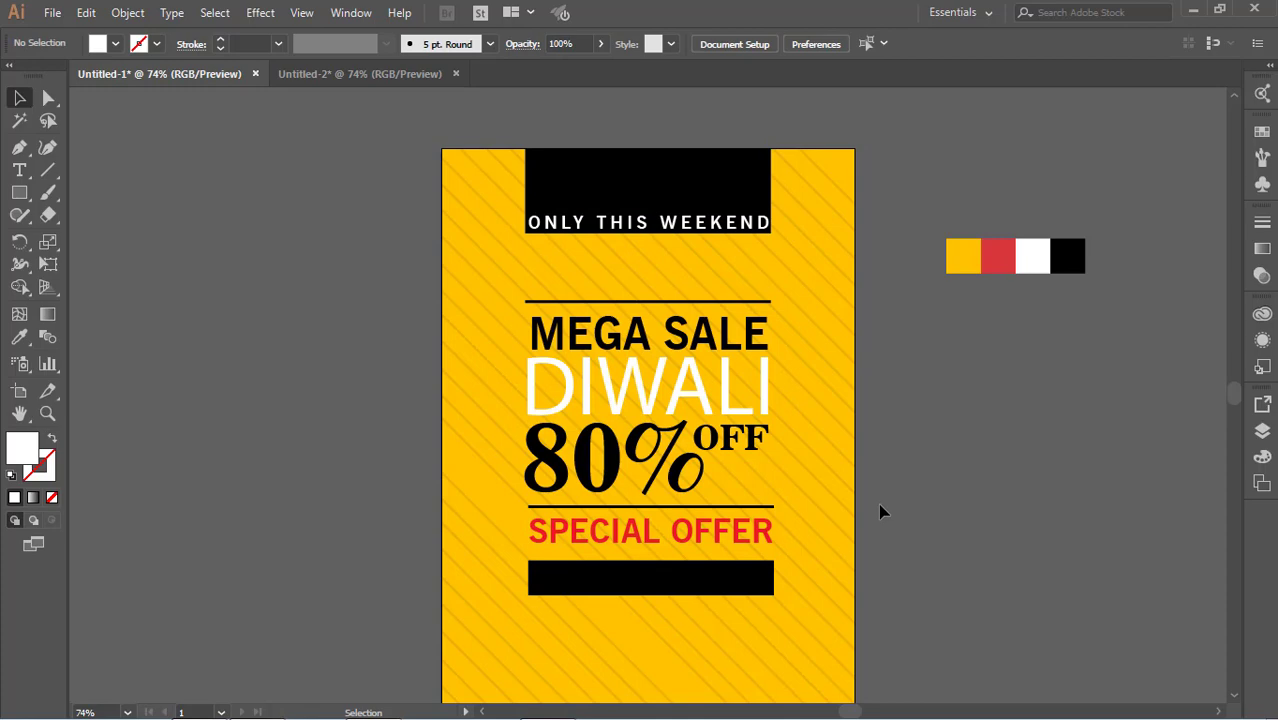
Step: Draw a small white rectangle near the poster's lower edge and centre it horizontally on the artboard
{"action": "scroll", "coordinate": [878, 503], "scroll_direction": "down", "scroll_amount": 3}
{"action": "key", "text": "m"}
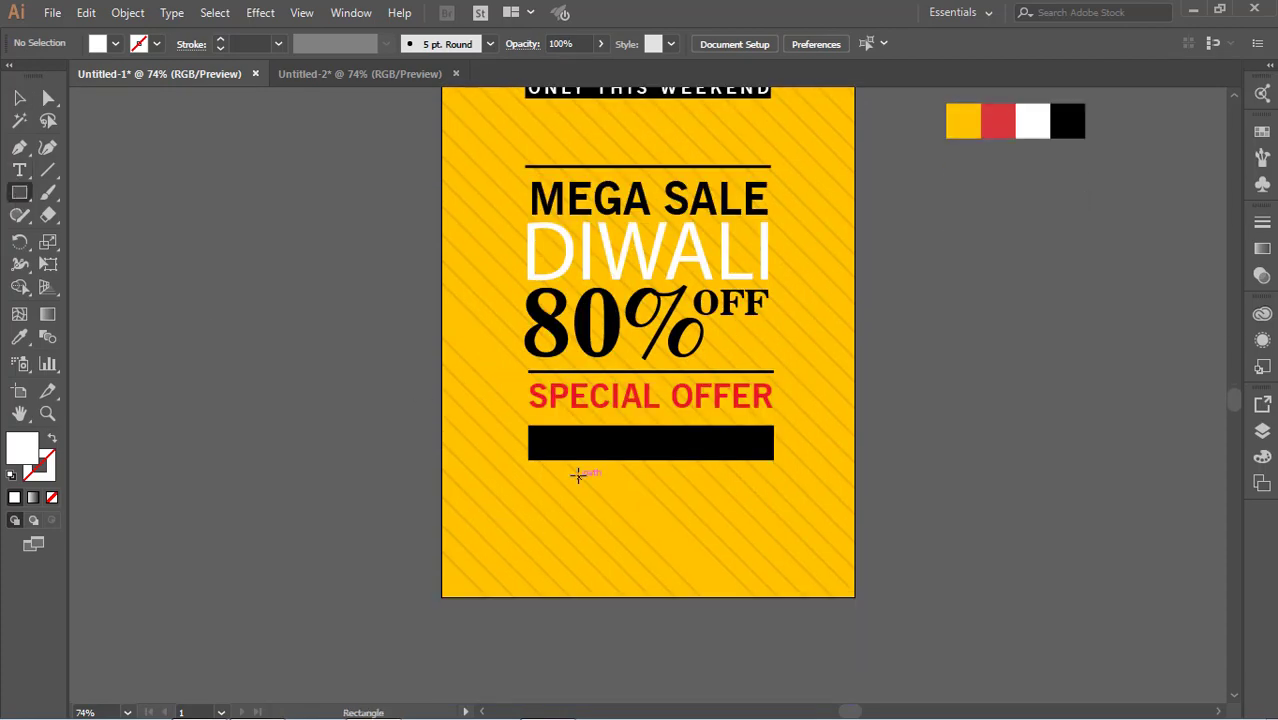
{"action": "left_click_drag", "start_coordinate": [572, 510], "coordinate": [724, 540]}
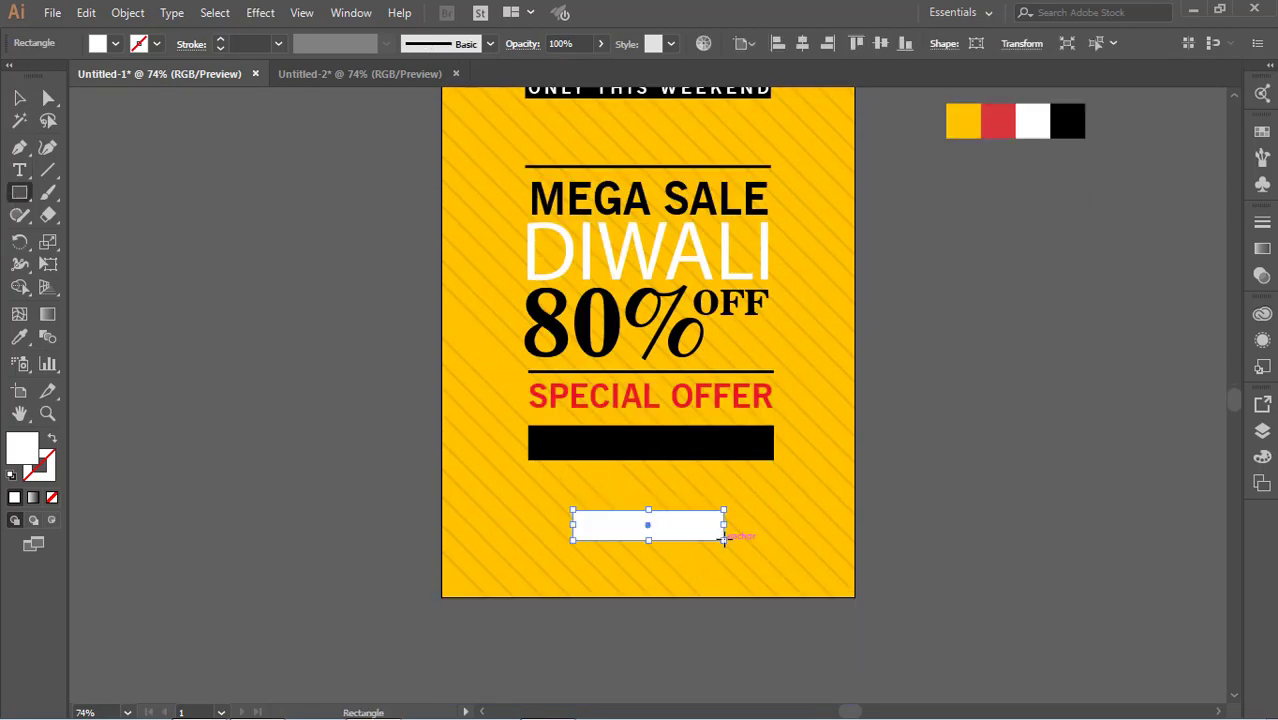
{"action": "left_click", "coordinate": [17, 98]}
{"action": "left_click", "coordinate": [218, 231]}
{"action": "left_click", "coordinate": [635, 528]}
{"action": "left_click", "coordinate": [803, 45]}
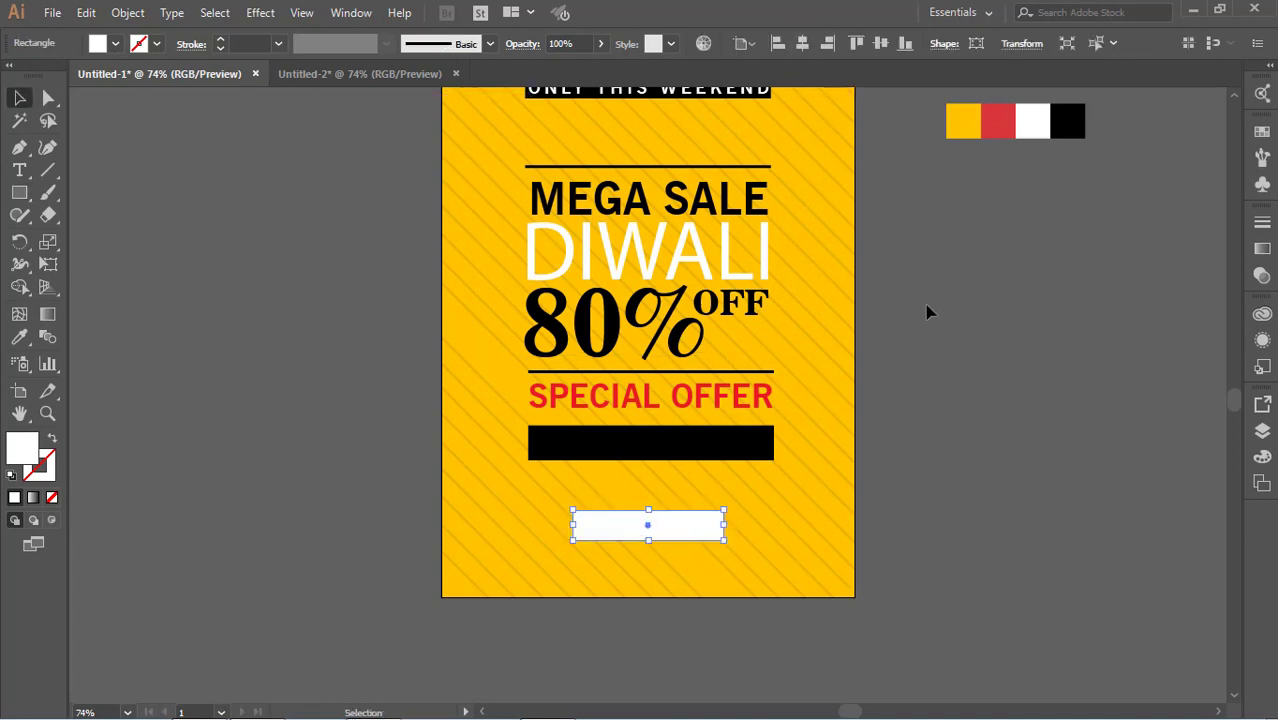
{"action": "left_click", "coordinate": [926, 307]}
Step: Add the text "GO SHOPPING" on the empty area beside the artboard and enlarge it to about 27.6 pt
{"action": "key", "text": "t"}
{"action": "left_click", "coordinate": [174, 419]}
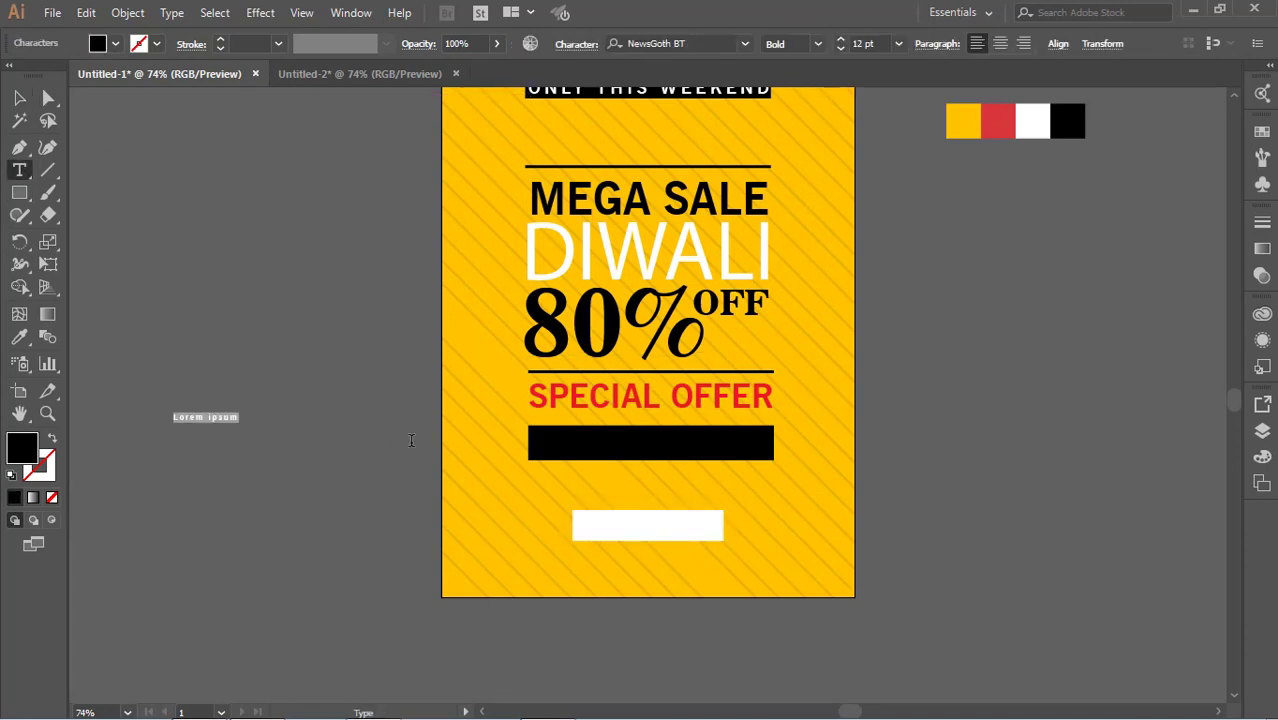
{"action": "type", "text": "GO SHOPPING"}
{"action": "left_click", "coordinate": [19, 98]}
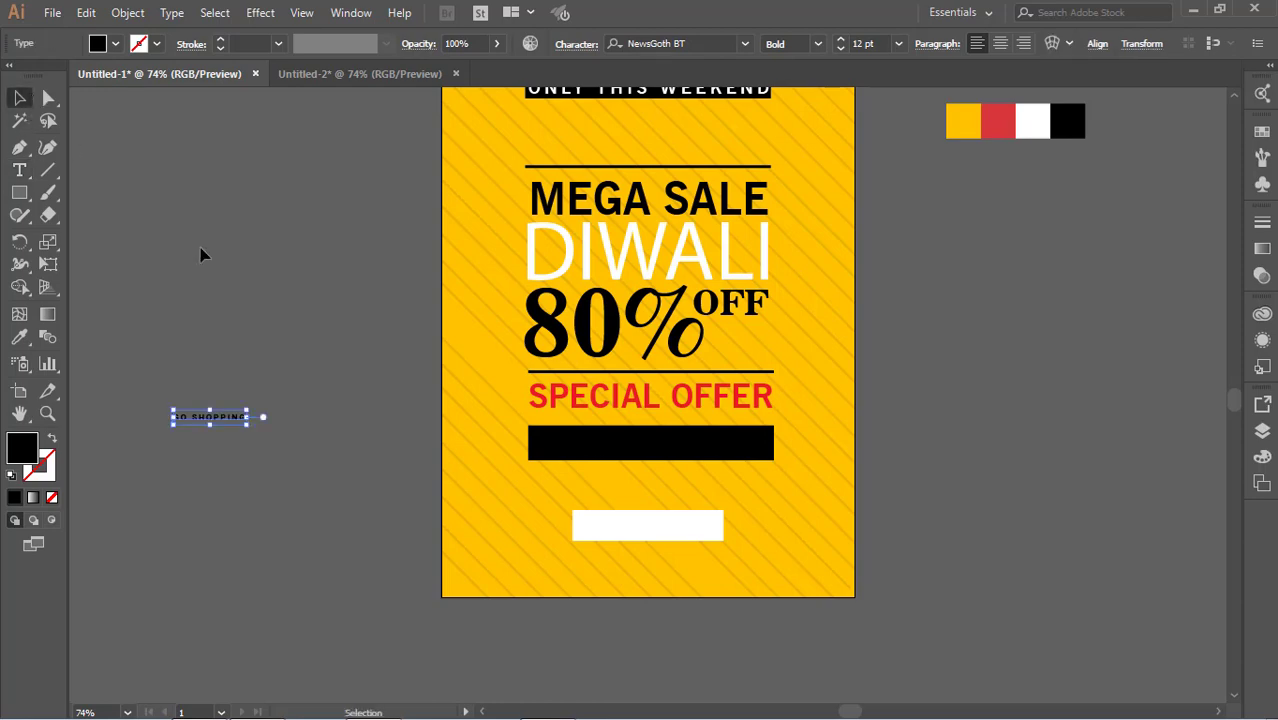
{"action": "left_click_drag", "start_coordinate": [246, 423], "coordinate": [340, 494]}
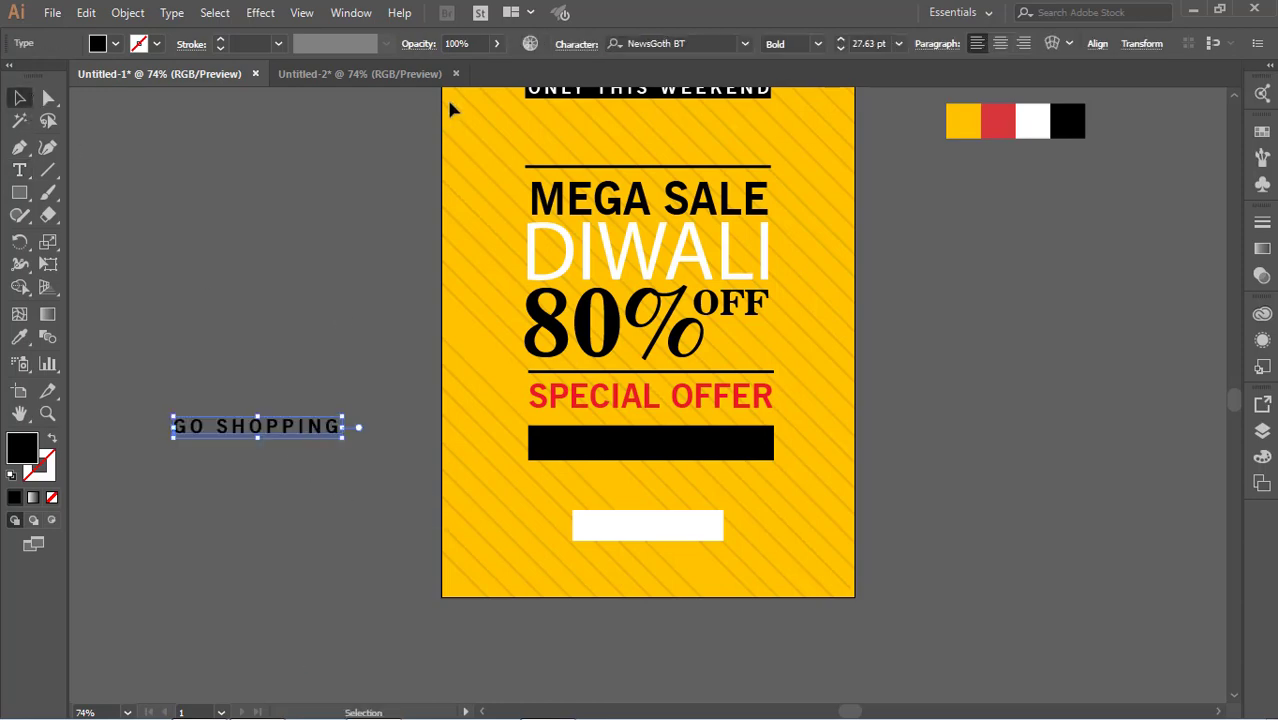
Step: Set the GO SHOPPING text's tracking to 100
{"action": "left_click", "coordinate": [572, 44]}
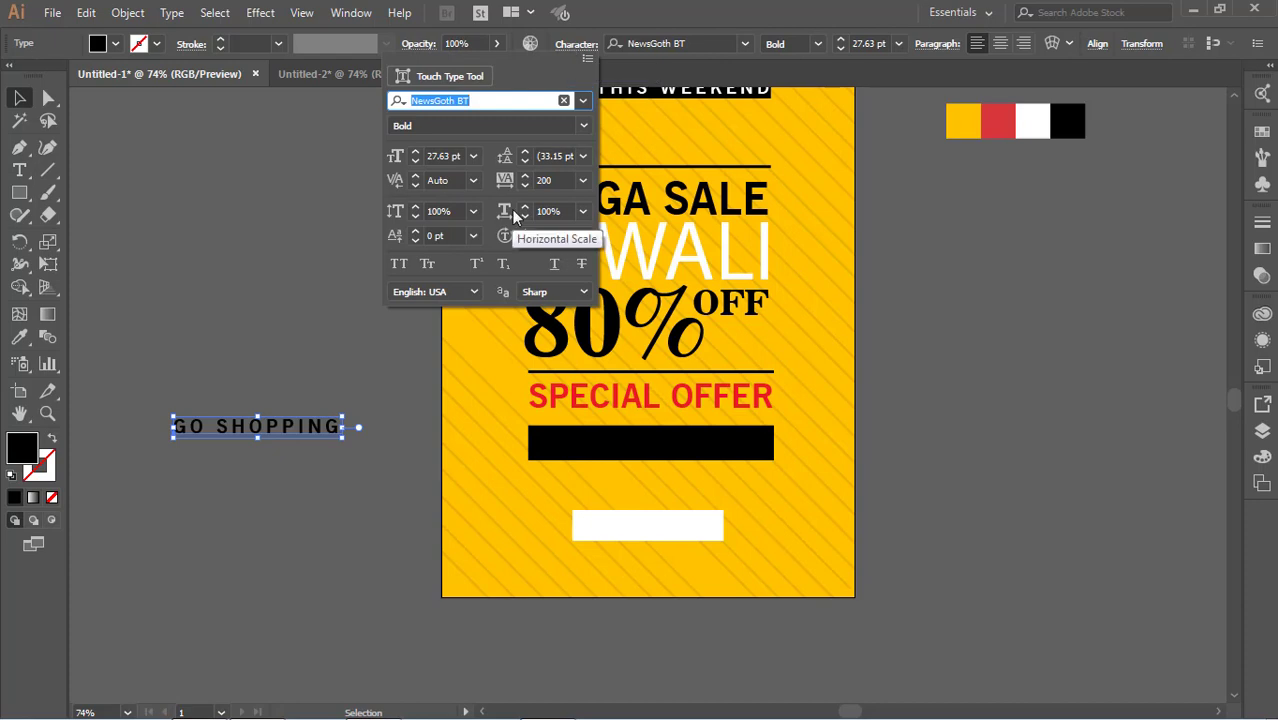
{"action": "left_click", "coordinate": [560, 181]}
{"action": "type", "text": "100"}
{"action": "key", "text": "Return"}
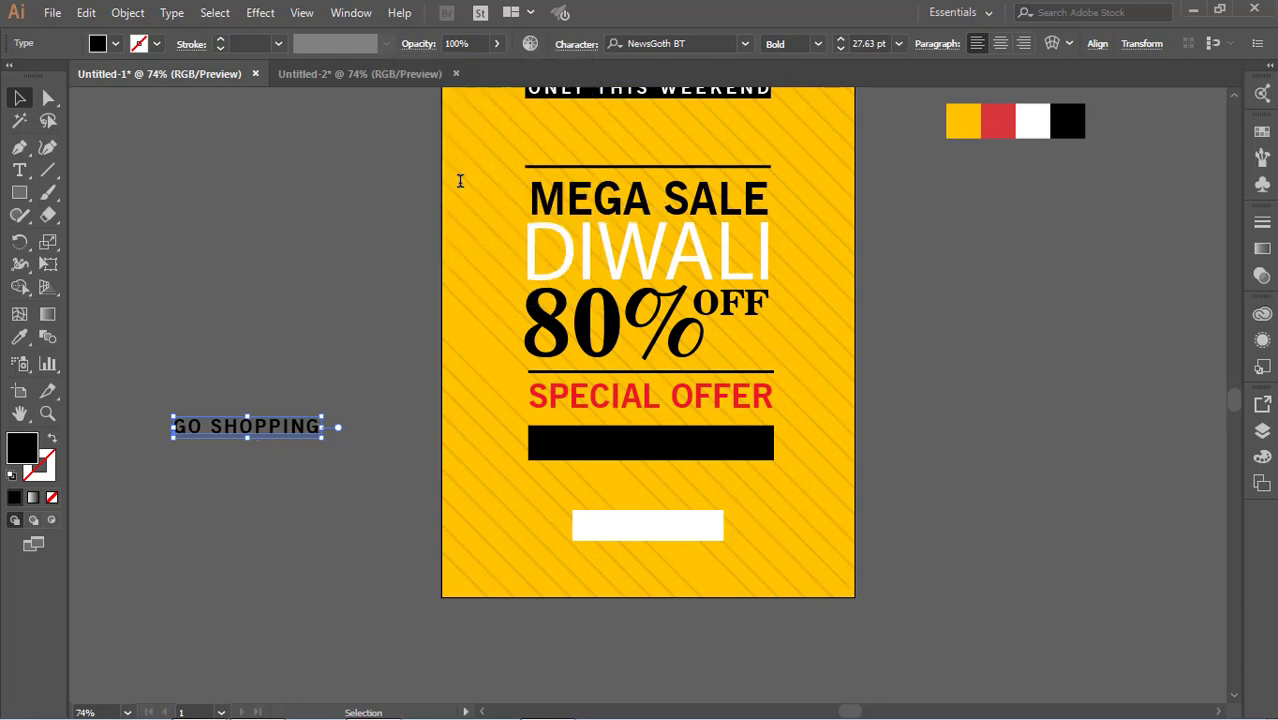
Step: Move the GO SHOPPING text onto the small white rectangle and tighten its tracking so it fits inside
{"action": "left_click_drag", "start_coordinate": [322, 426], "coordinate": [722, 525]}
{"action": "left_click", "coordinate": [567, 44]}
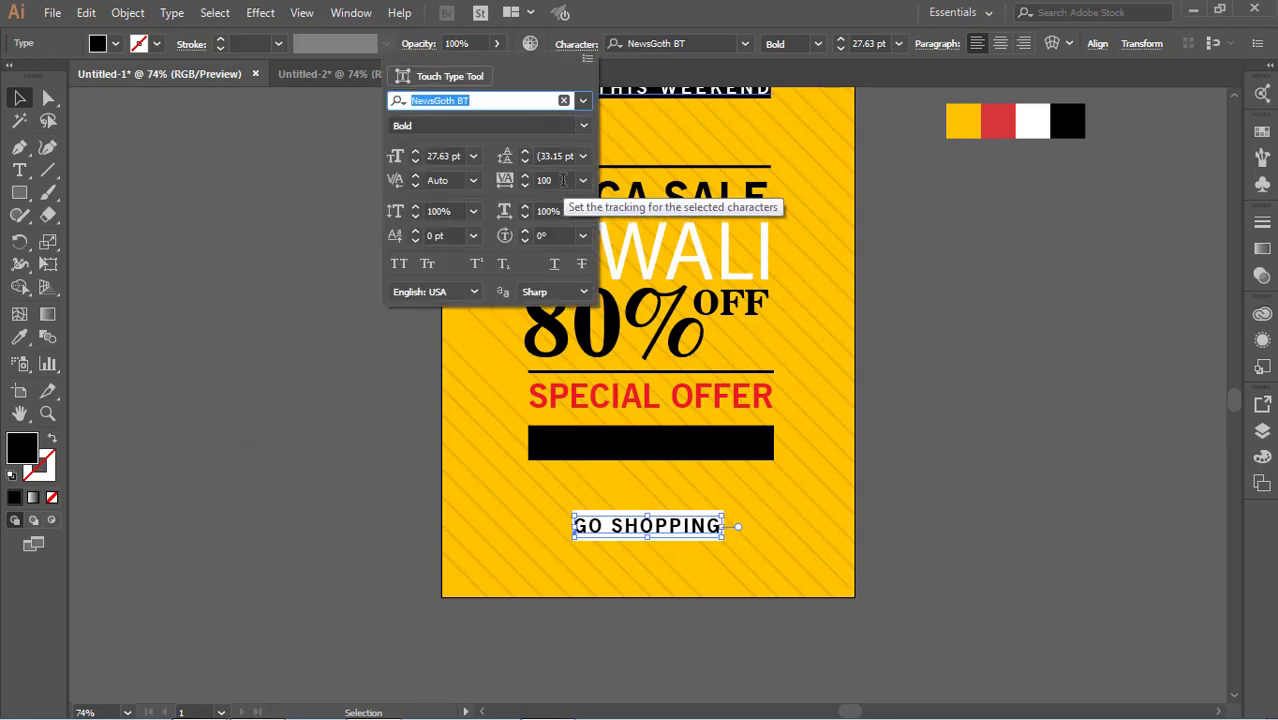
{"action": "left_click", "coordinate": [583, 180]}
{"action": "left_click", "coordinate": [599, 328]}
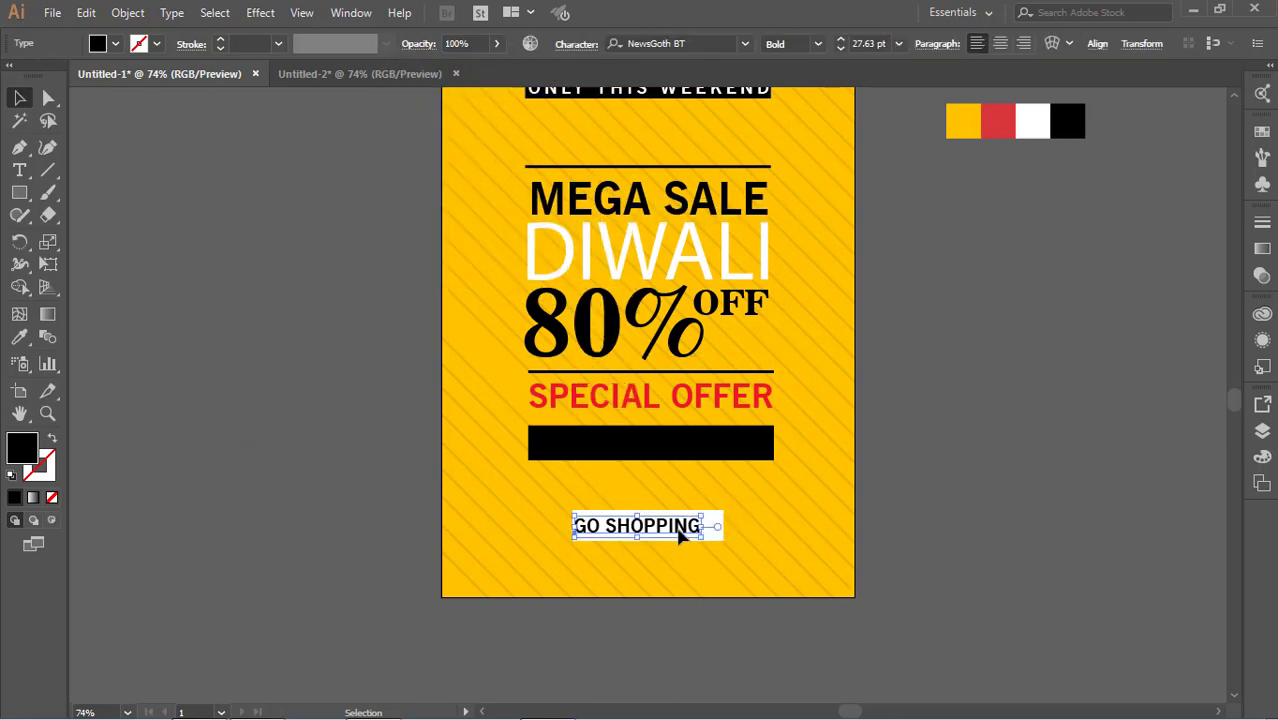
Step: Nudge the GO SHOPPING text sideways until it is centred on the white rectangle
{"action": "key", "text": "Right"}
{"action": "key", "text": "Right"}
{"action": "key", "text": "Right"}
{"action": "key", "text": "Right"}
{"action": "key", "text": "Right"}
{"action": "key", "text": "Right"}
{"action": "key", "text": "Right"}
{"action": "key", "text": "Right"}
{"action": "key", "text": "Right"}
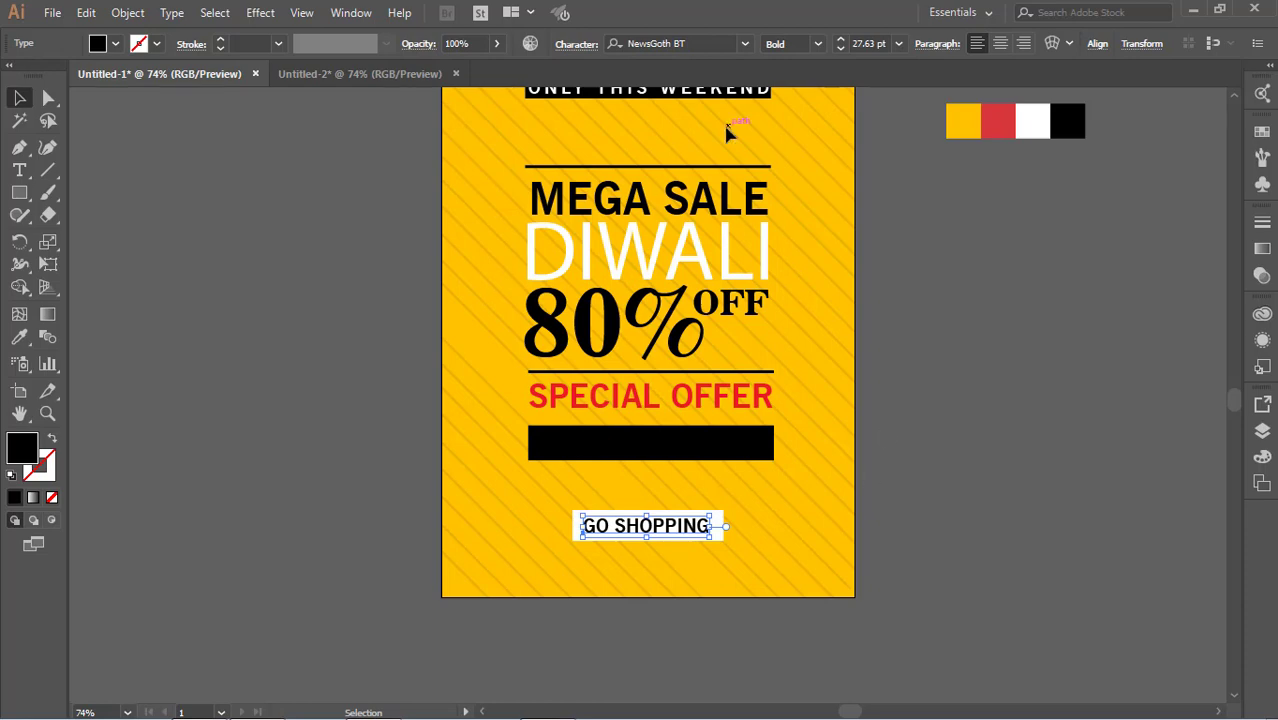
Step: Change the GO SHOPPING text's font to Oswald Regular and centre it again on the white rectangle
{"action": "left_click", "coordinate": [700, 43]}
{"action": "type", "text": "c"}
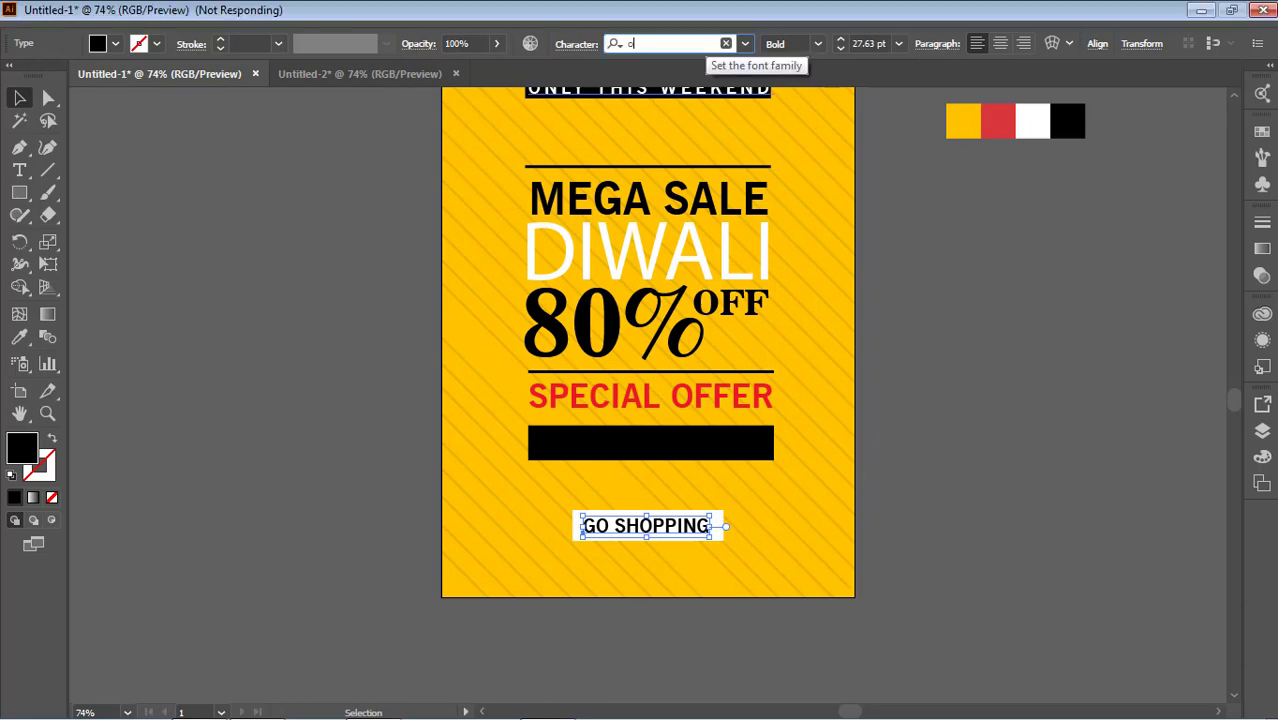
{"action": "type", "text": "s"}
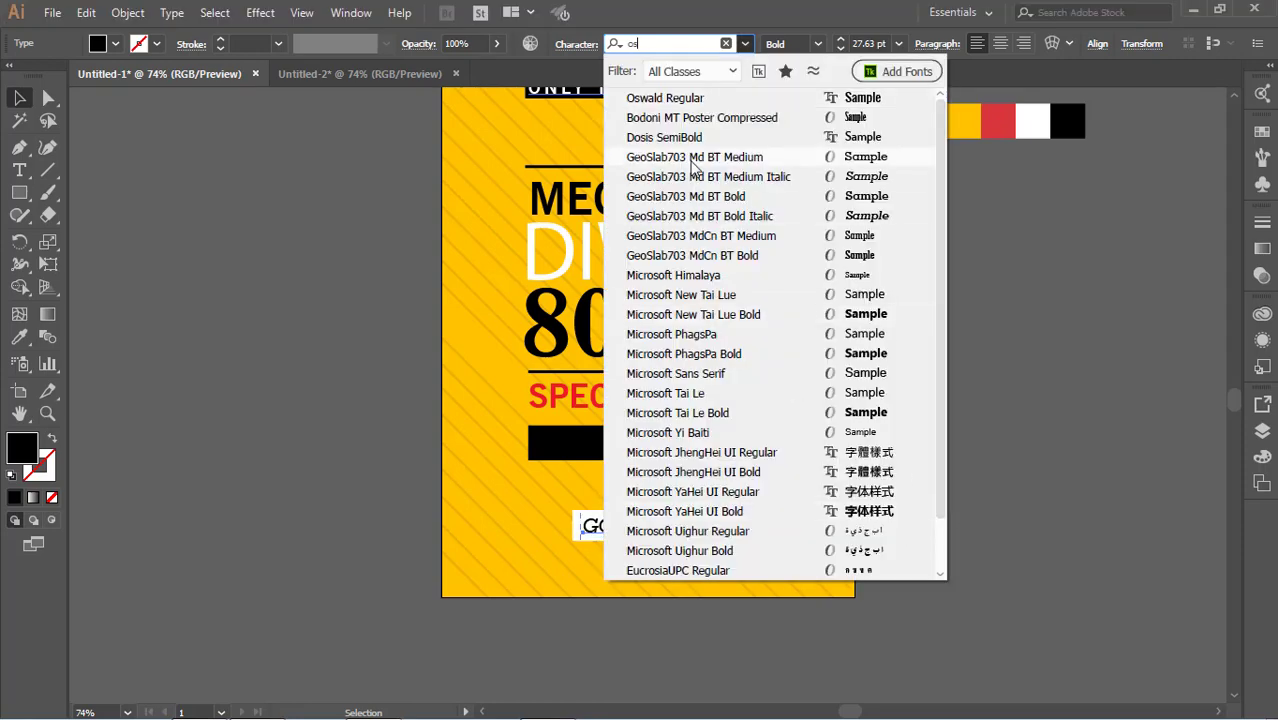
{"action": "left_click", "coordinate": [722, 99]}
{"action": "left_click", "coordinate": [957, 535]}
{"action": "left_click_drag", "start_coordinate": [631, 530], "coordinate": [650, 530]}
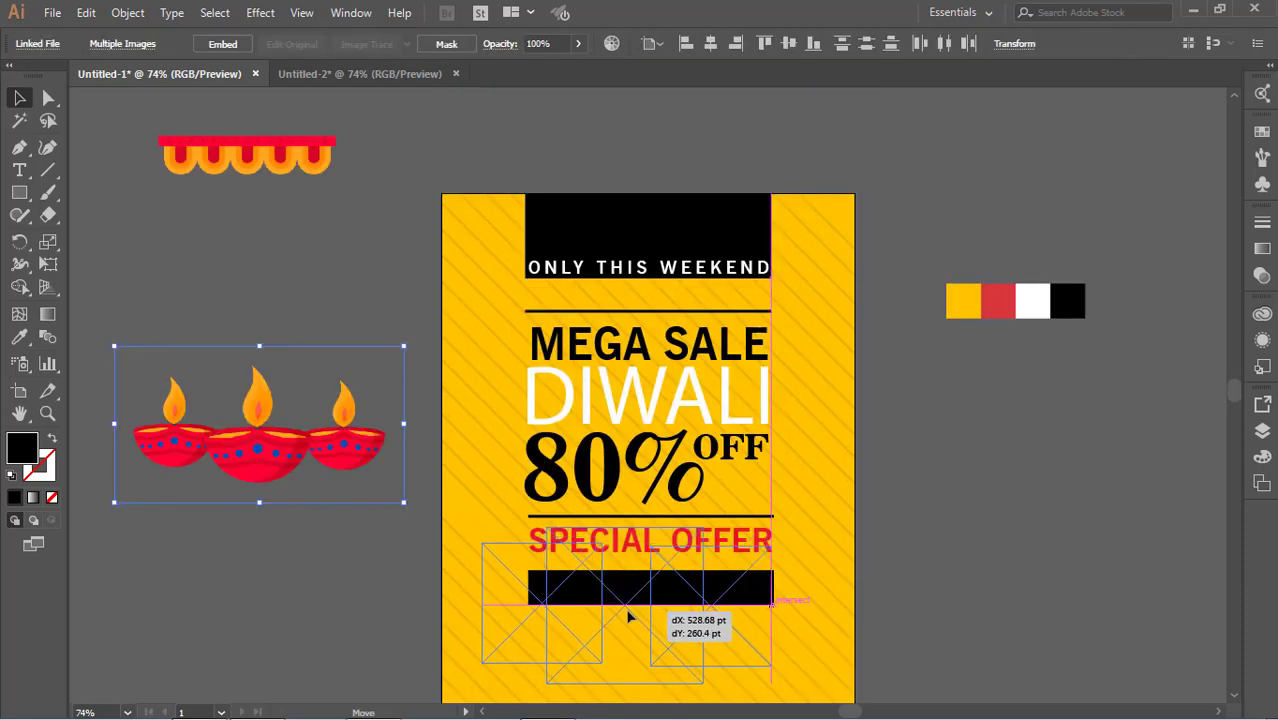
Step: Move the three oil lamp images onto the poster, centred between the lower black block and the GO SHOPPING rectangle
{"action": "left_click_drag", "start_coordinate": [662, 608], "coordinate": [697, 567]}
{"action": "scroll", "coordinate": [697, 567], "scroll_direction": "down", "scroll_amount": 3}
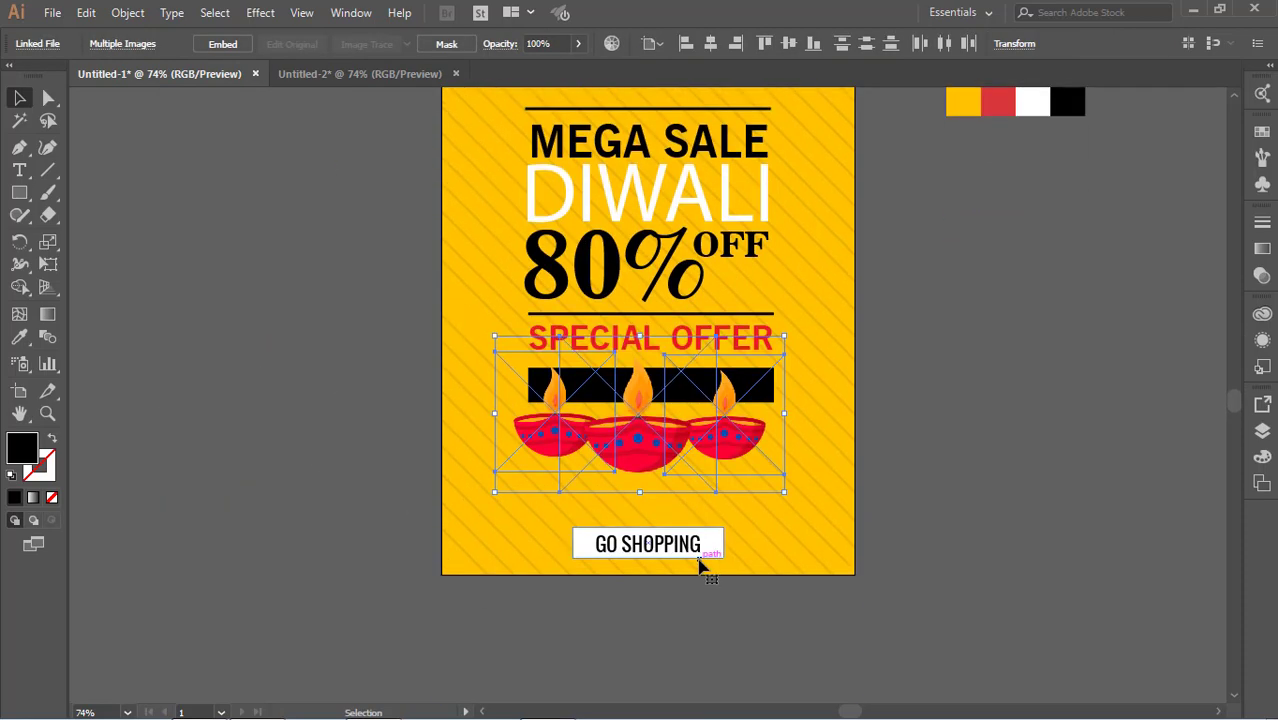
{"action": "key", "text": "Down"}
{"action": "key", "text": "Down"}
{"action": "key", "text": "Down"}
{"action": "key", "text": "Down"}
{"action": "key", "text": "Down"}
{"action": "key", "text": "Down"}
{"action": "key", "text": "Down"}
{"action": "key", "text": "Down"}
{"action": "key", "text": "Down"}
{"action": "key", "text": "Down"}
{"action": "key", "text": "Down"}
{"action": "key", "text": "Down"}
{"action": "key", "text": "Down"}
{"action": "key", "text": "Down"}
{"action": "key", "text": "Down"}
{"action": "key", "text": "Down"}
{"action": "key", "text": "Down"}
{"action": "key", "text": "Down"}
{"action": "key", "text": "Down"}
{"action": "key", "text": "Down"}
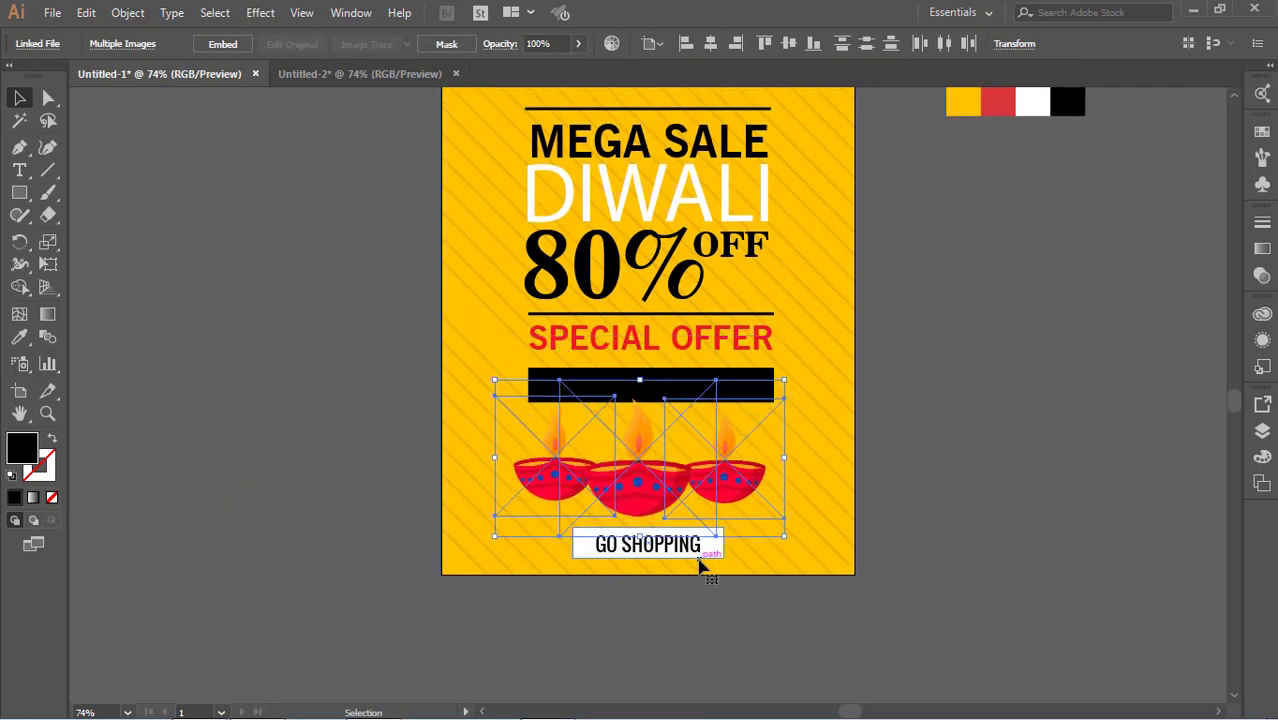
{"action": "key", "text": "Right"}
{"action": "key", "text": "Right"}
{"action": "key", "text": "Right"}
{"action": "key", "text": "Right"}
{"action": "key", "text": "Right"}
{"action": "key", "text": "Right"}
{"action": "key", "text": "Right"}
{"action": "key", "text": "Right"}
{"action": "key", "text": "Right"}
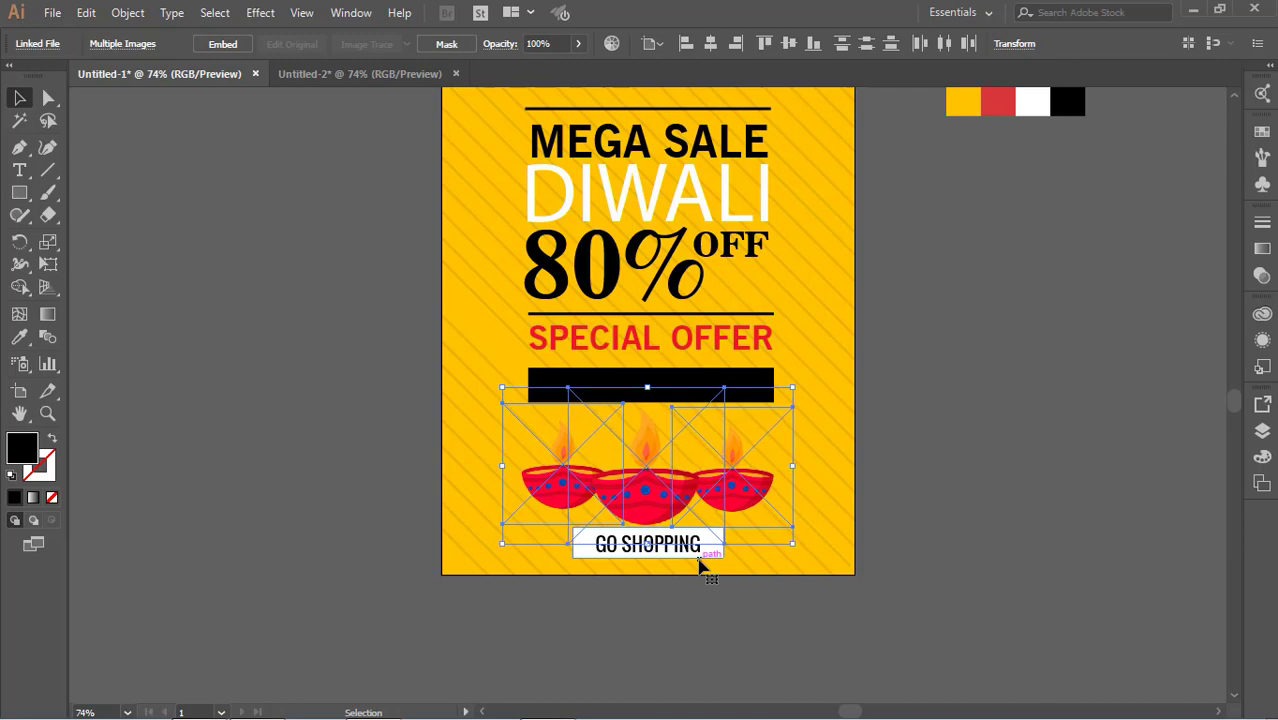
{"action": "left_click", "coordinate": [1044, 399]}
Step: Move the scalloped toran decoration onto the poster's upper left corner, its red band flush with the top edge
{"action": "scroll", "coordinate": [1044, 399], "scroll_direction": "up", "scroll_amount": 5}
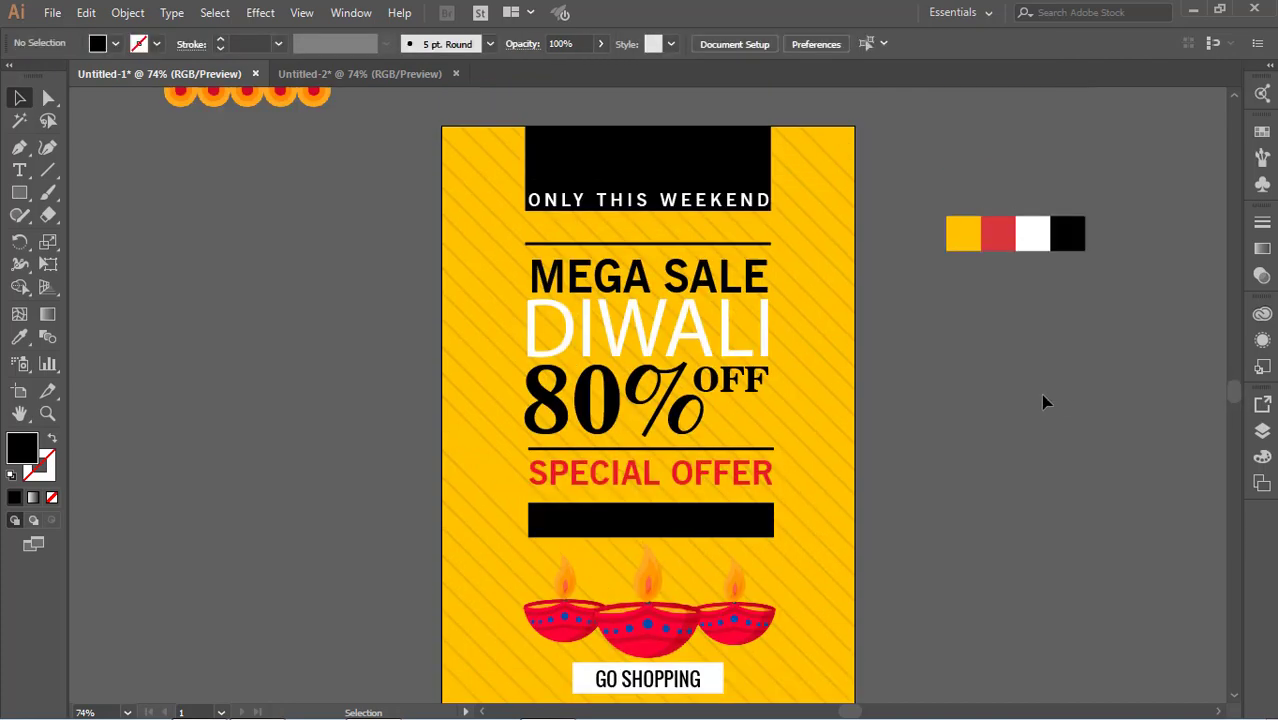
{"action": "left_click_drag", "start_coordinate": [306, 192], "coordinate": [590, 299]}
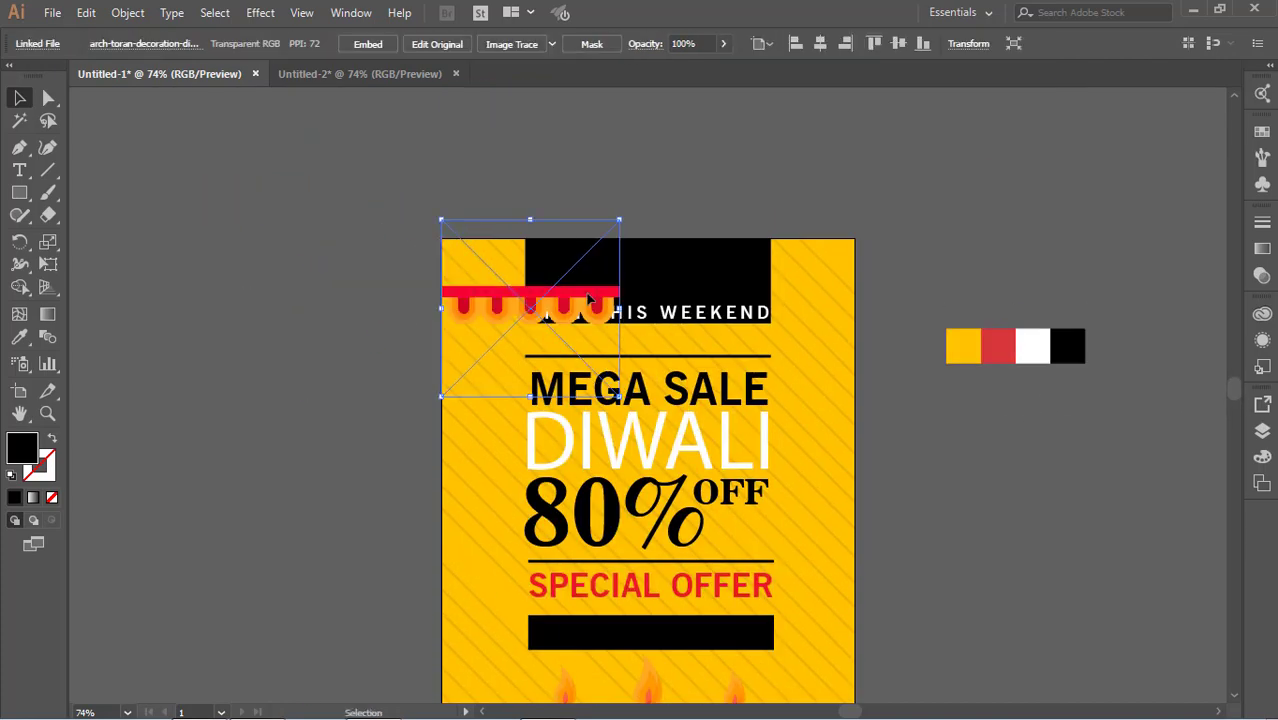
{"action": "key", "text": "shift+Up"}
{"action": "key", "text": "shift+Up"}
{"action": "key", "text": "shift+Up"}
{"action": "key", "text": "shift+Up"}
{"action": "key", "text": "shift+Up"}
{"action": "key", "text": "shift+Up"}
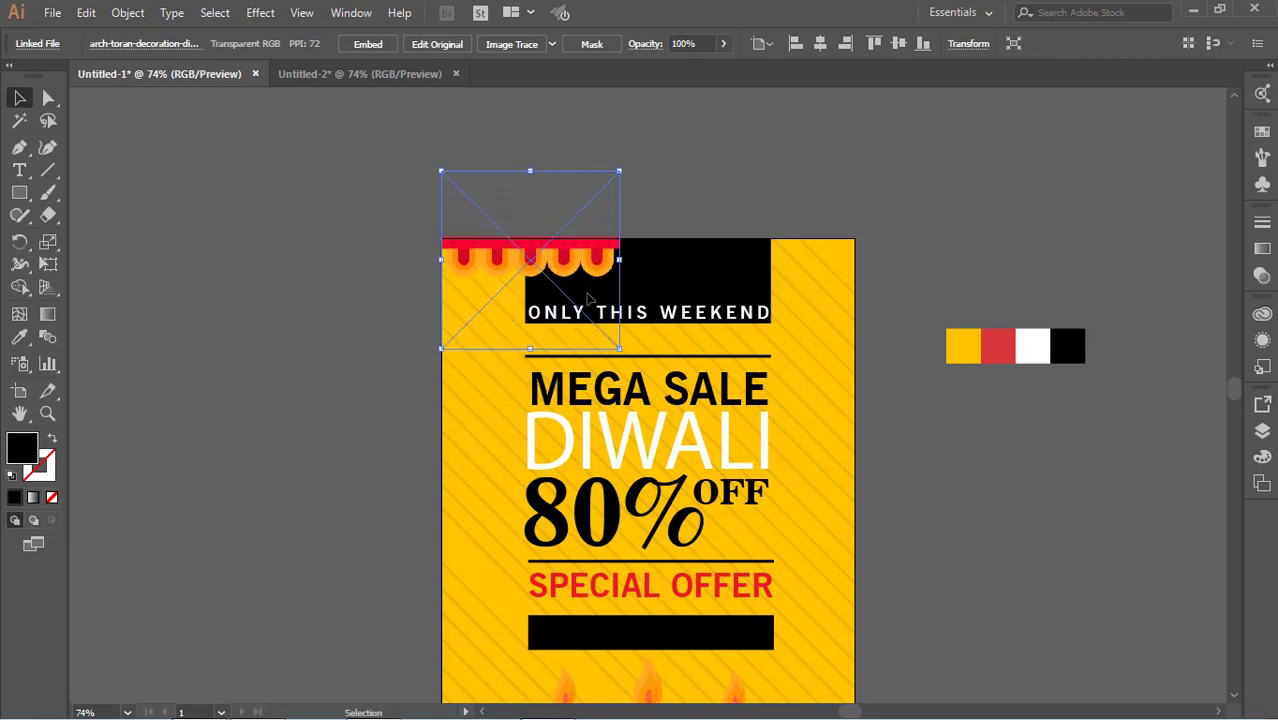
{"action": "left_click", "coordinate": [659, 277]}
{"action": "left_click_drag", "start_coordinate": [648, 238], "coordinate": [640, 295]}
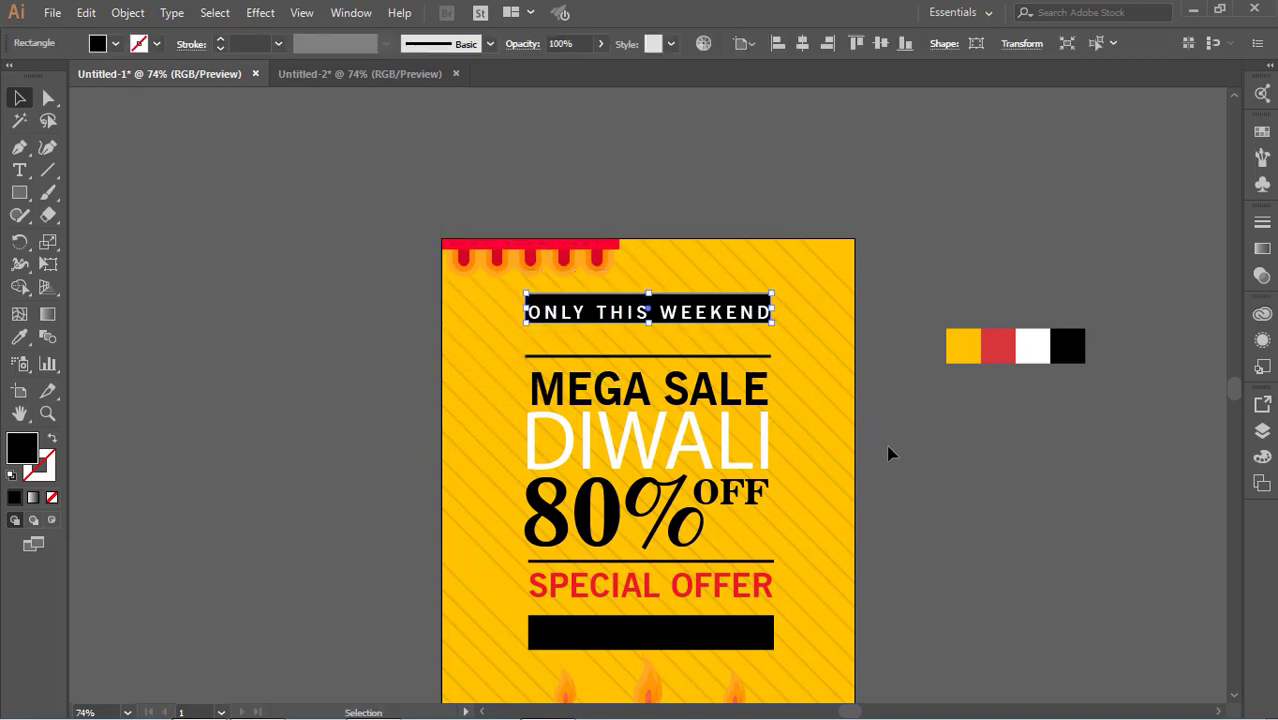
{"action": "key", "text": "ctrl+z"}
Step: Duplicate the toran decoration twice along the poster's top edge so the three copies join into one continuous band
{"action": "left_click_drag", "start_coordinate": [576, 256], "coordinate": [968, 272]}
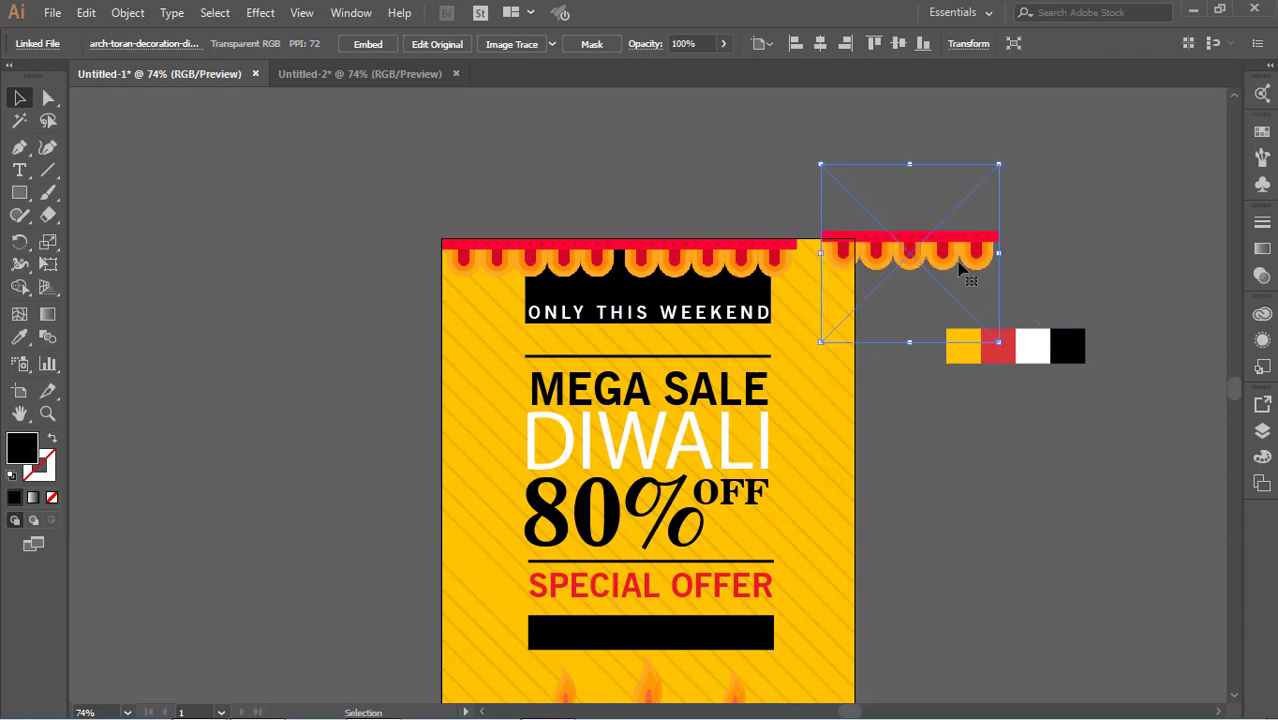
{"action": "key", "text": "Down"}
{"action": "key", "text": "Down"}
{"action": "key", "text": "Down"}
{"action": "key", "text": "Left"}
{"action": "key", "text": "Left"}
{"action": "key", "text": "Left"}
{"action": "key", "text": "Left"}
{"action": "key", "text": "Left"}
{"action": "key", "text": "Left"}
{"action": "key", "text": "Left"}
{"action": "key", "text": "Left"}
{"action": "key", "text": "Left"}
{"action": "key", "text": "Left"}
{"action": "key", "text": "Left"}
{"action": "key", "text": "Left"}
{"action": "key", "text": "Left"}
{"action": "key", "text": "Left"}
{"action": "key", "text": "Left"}
{"action": "key", "text": "Left"}
{"action": "key", "text": "Left"}
{"action": "key", "text": "Left"}
{"action": "key", "text": "Left"}
{"action": "key", "text": "Left"}
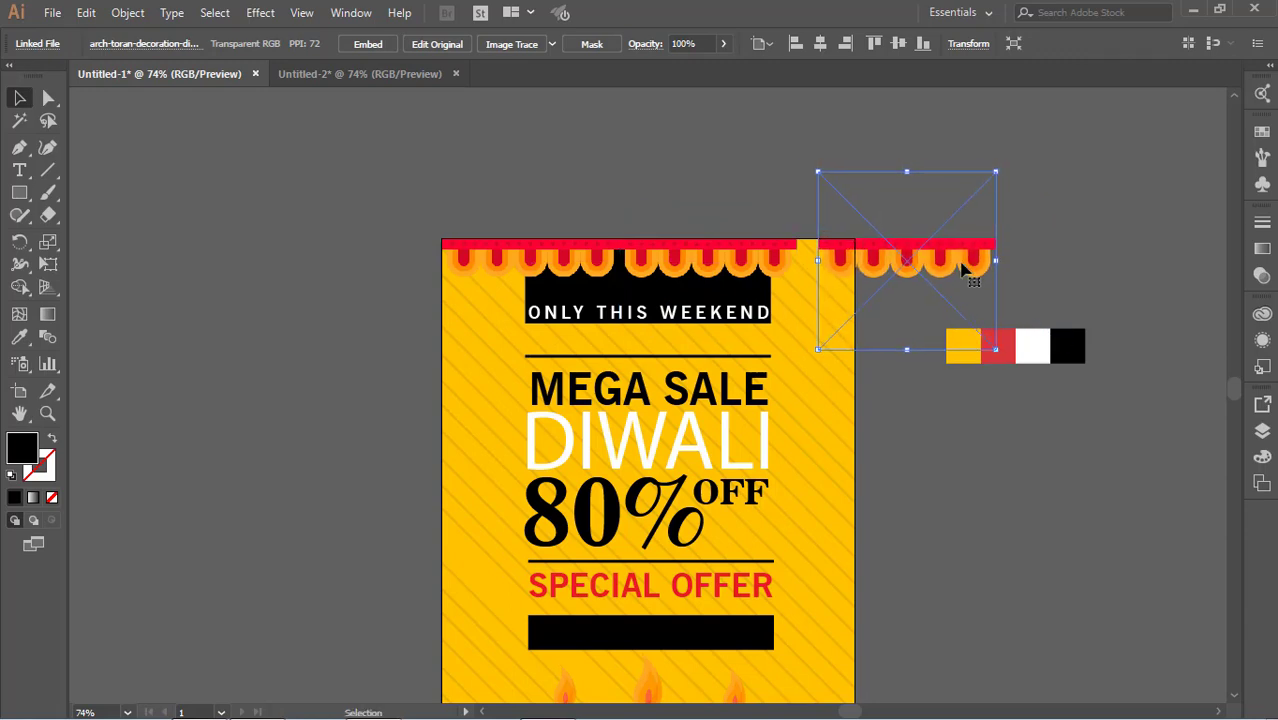
{"action": "key", "text": "Left"}
{"action": "key", "text": "Left"}
{"action": "key", "text": "Left"}
{"action": "key", "text": "Left"}
{"action": "key", "text": "Left"}
{"action": "key", "text": "Left"}
{"action": "key", "text": "Left"}
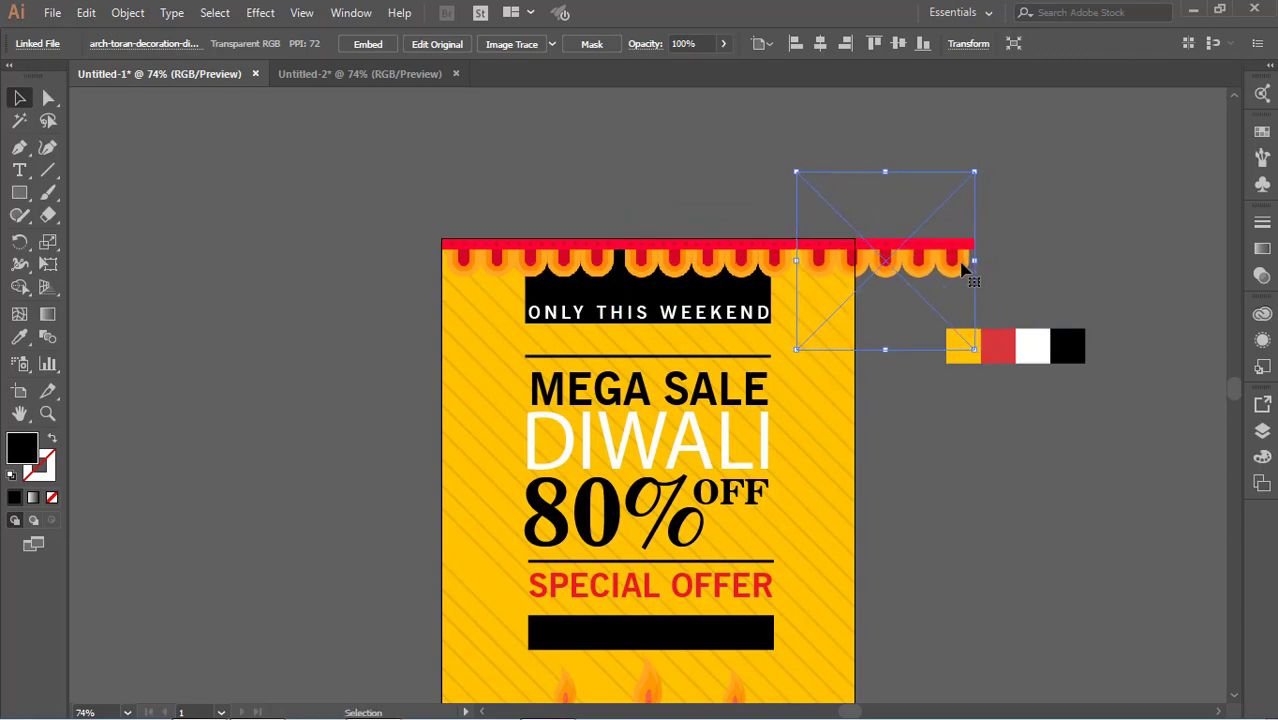
Step: Group the three toran decoration pieces into one object
{"action": "left_click", "coordinate": [1055, 277]}
{"action": "left_click", "coordinate": [918, 248]}
{"action": "left_click", "coordinate": [705, 250], "text": "shift"}
{"action": "left_click", "coordinate": [610, 252], "text": "shift"}
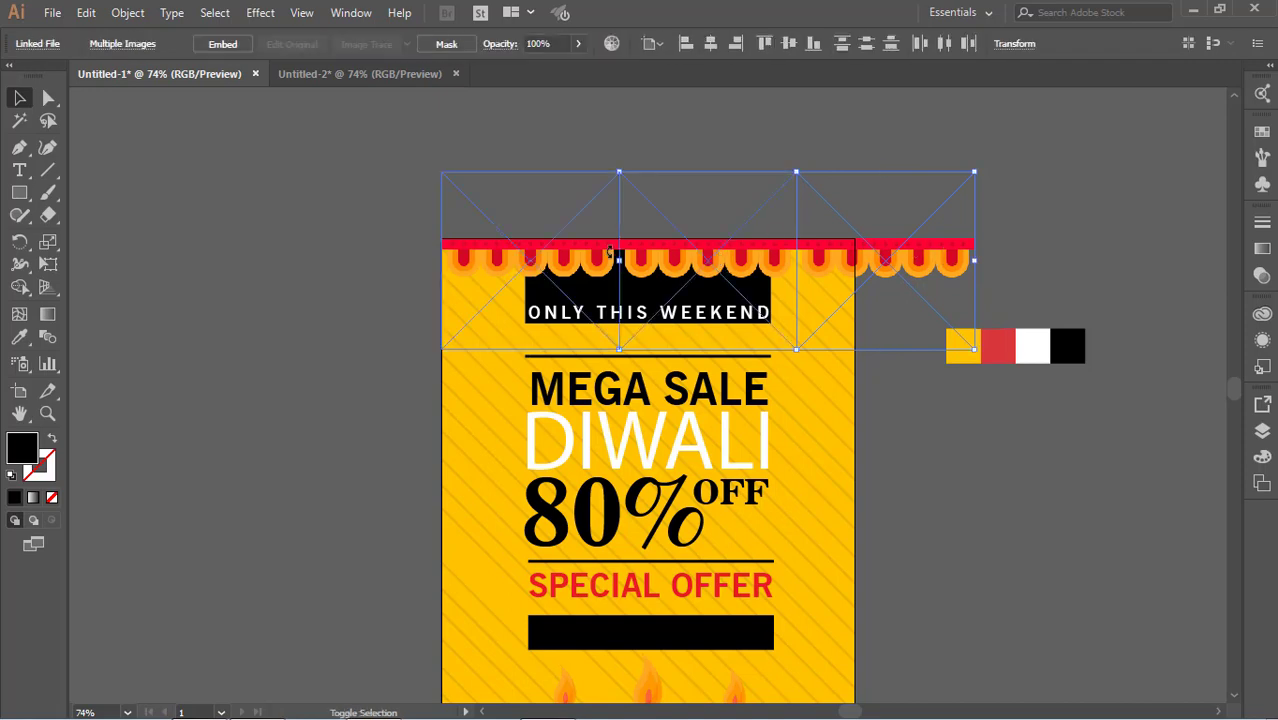
{"action": "right_click", "coordinate": [543, 251]}
{"action": "left_click", "coordinate": [634, 343]}
{"action": "left_click", "coordinate": [1025, 546]}
Step: Shift the grouped toran band left until it overhangs both sides of the poster about equally
{"action": "left_click", "coordinate": [893, 256]}
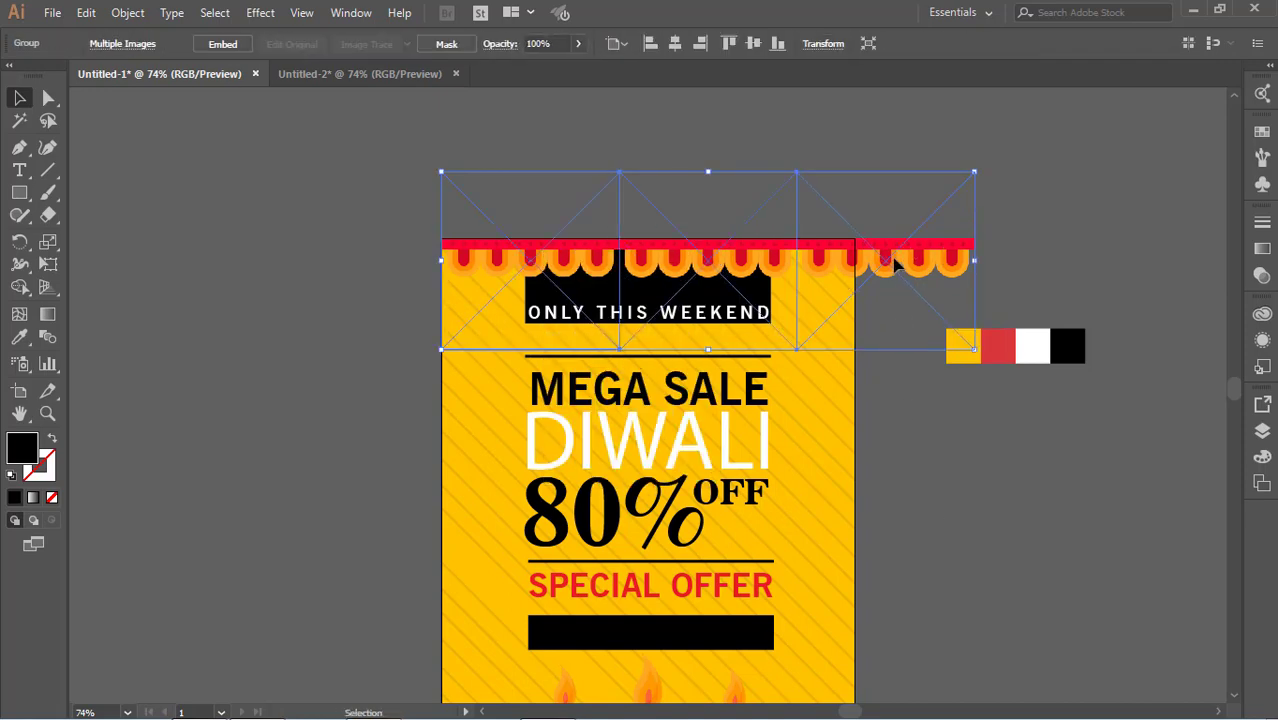
{"action": "key", "text": "shift+Left"}
{"action": "key", "text": "shift+Left"}
{"action": "key", "text": "shift+Left"}
{"action": "key", "text": "shift+Left"}
{"action": "key", "text": "shift+Left"}
{"action": "key", "text": "shift+Left"}
{"action": "key", "text": "shift+Left"}
{"action": "key", "text": "shift+Left"}
{"action": "key", "text": "shift+Left"}
{"action": "key", "text": "shift+Left"}
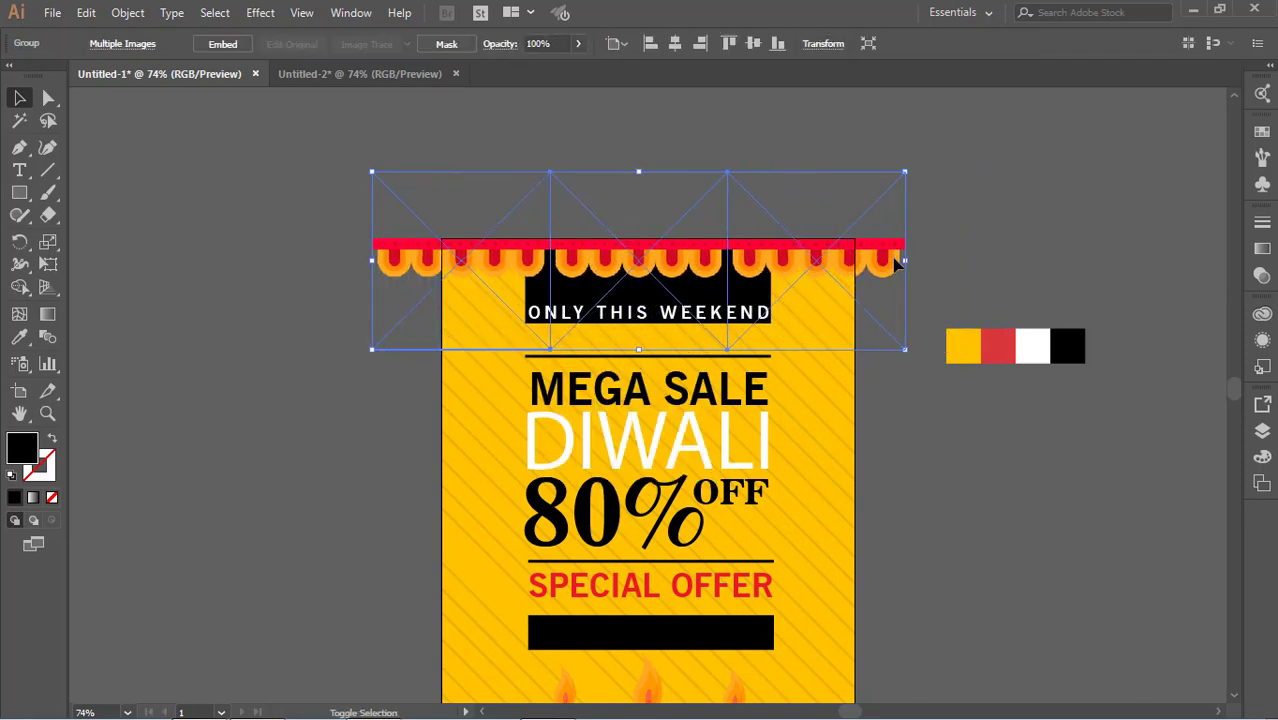
{"action": "left_click", "coordinate": [929, 515]}
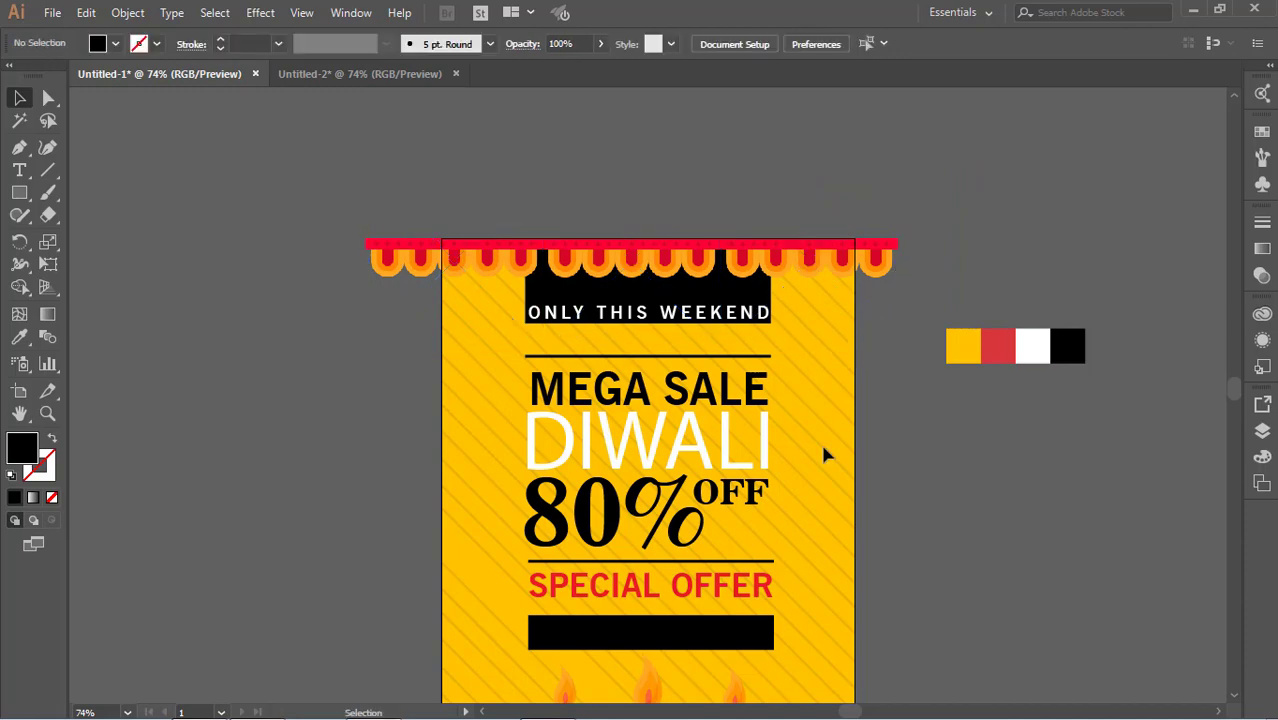
{"action": "scroll", "coordinate": [876, 514], "scroll_direction": "down", "scroll_amount": 3}
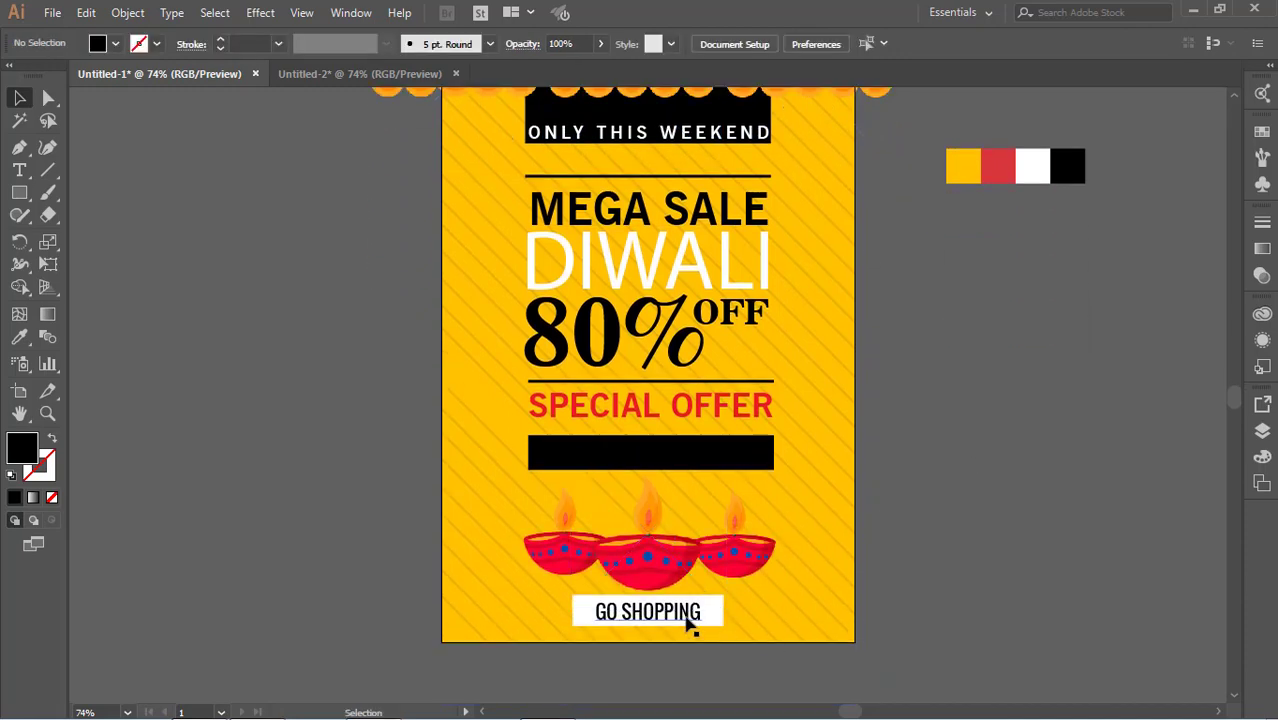
Step: Group the three oil lamps above the GO SHOPPING label and nudge the group slightly right
{"action": "left_click", "coordinate": [648, 560]}
{"action": "left_click", "coordinate": [578, 552], "text": "shift"}
{"action": "left_click", "coordinate": [757, 560], "text": "shift"}
{"action": "right_click", "coordinate": [757, 560]}
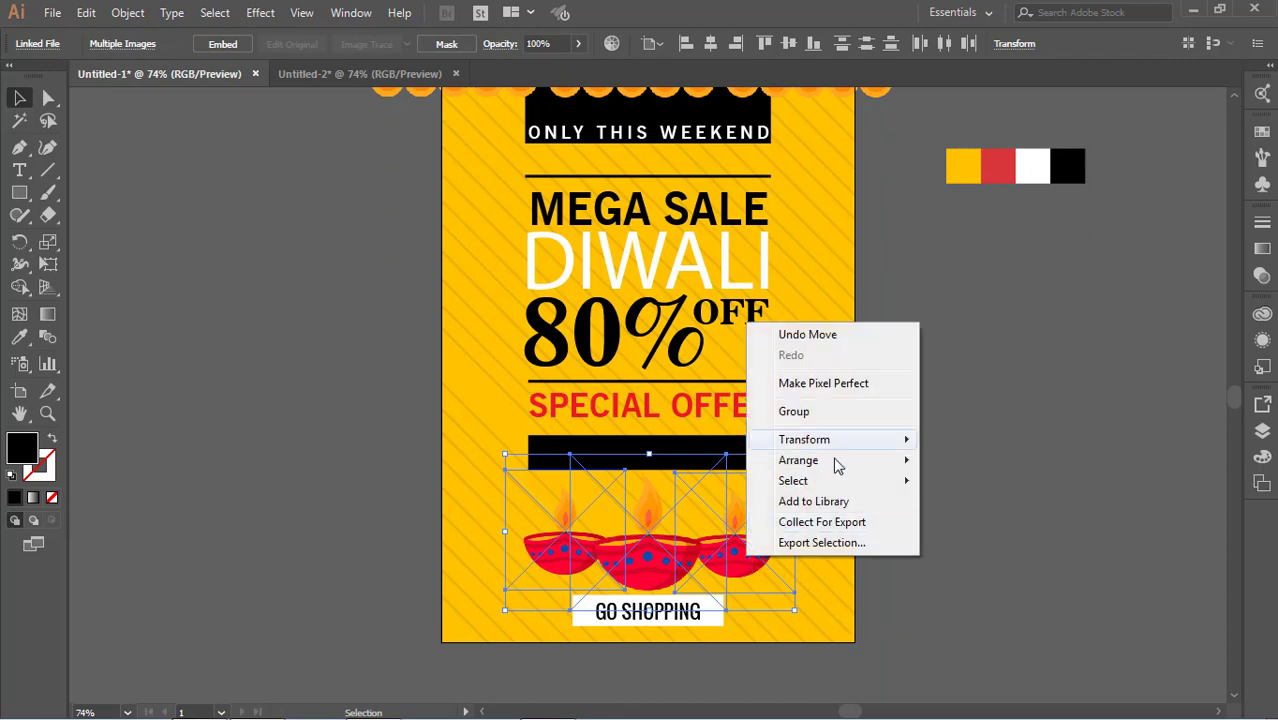
{"action": "left_click", "coordinate": [819, 414]}
{"action": "key", "text": "Right"}
{"action": "key", "text": "Right"}
{"action": "key", "text": "Right"}
{"action": "key", "text": "Right"}
{"action": "left_click", "coordinate": [950, 557]}
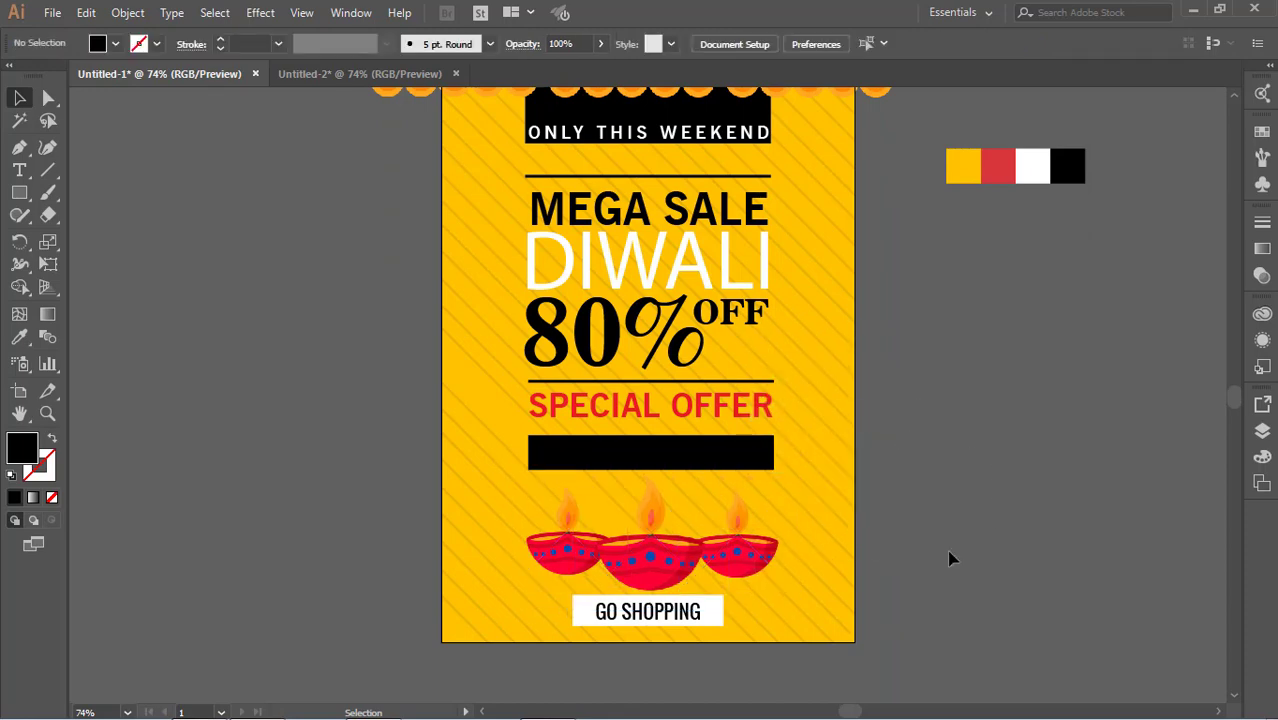
Step: Nudge the grouped oil lamps slightly upward, away from the GO SHOPPING label
{"action": "left_click_drag", "start_coordinate": [694, 645], "coordinate": [700, 647]}
{"action": "left_click", "coordinate": [940, 624]}
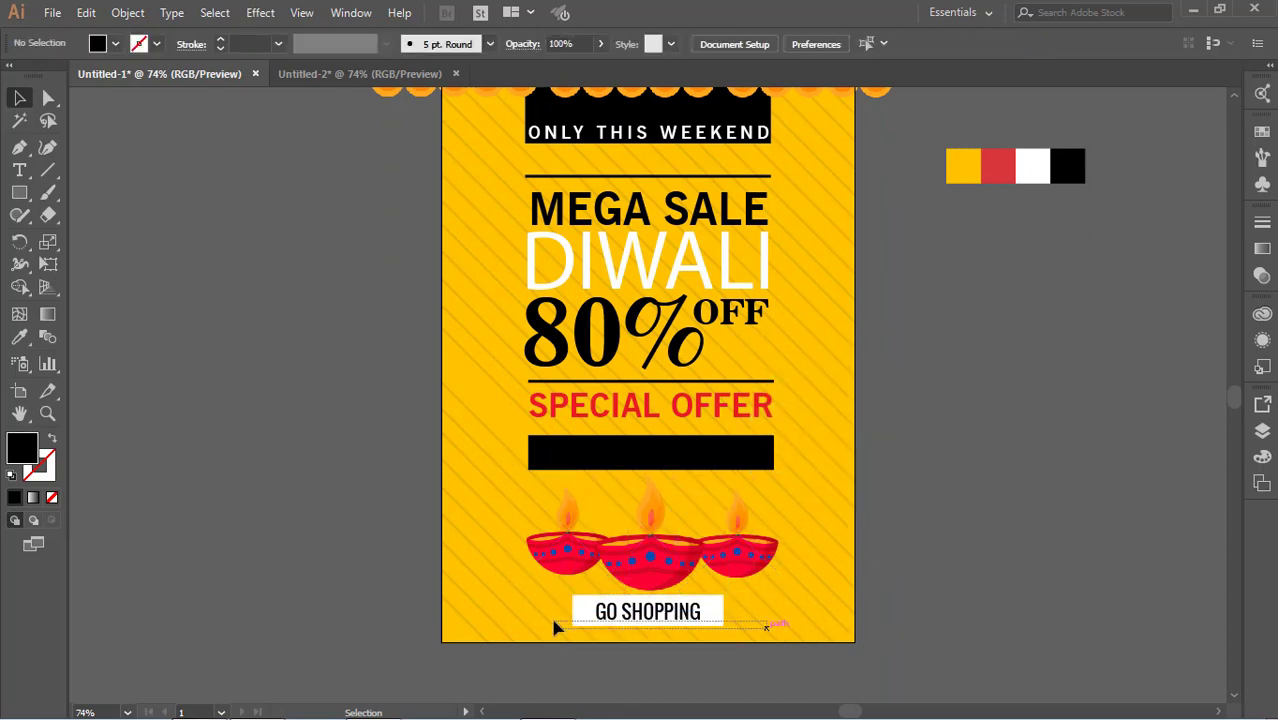
{"action": "left_click", "coordinate": [607, 610]}
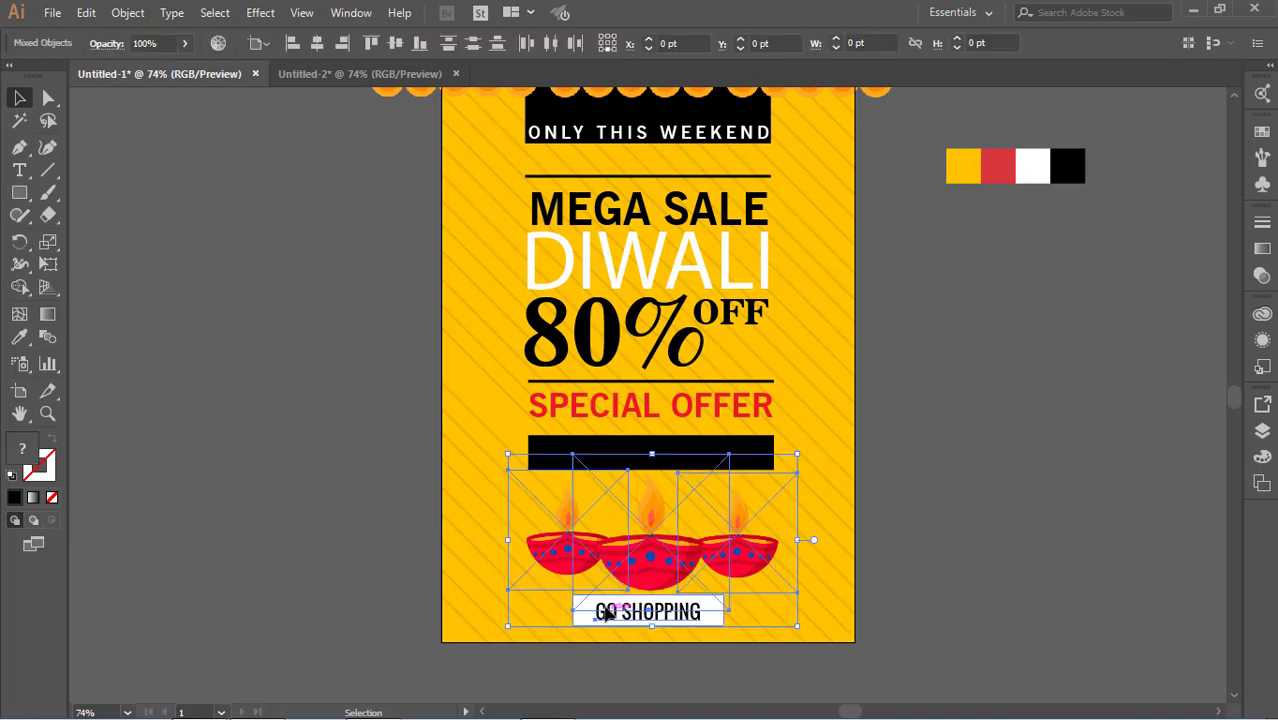
{"action": "left_click", "coordinate": [862, 600]}
{"action": "left_click", "coordinate": [713, 568]}
{"action": "left_click", "coordinate": [787, 611]}
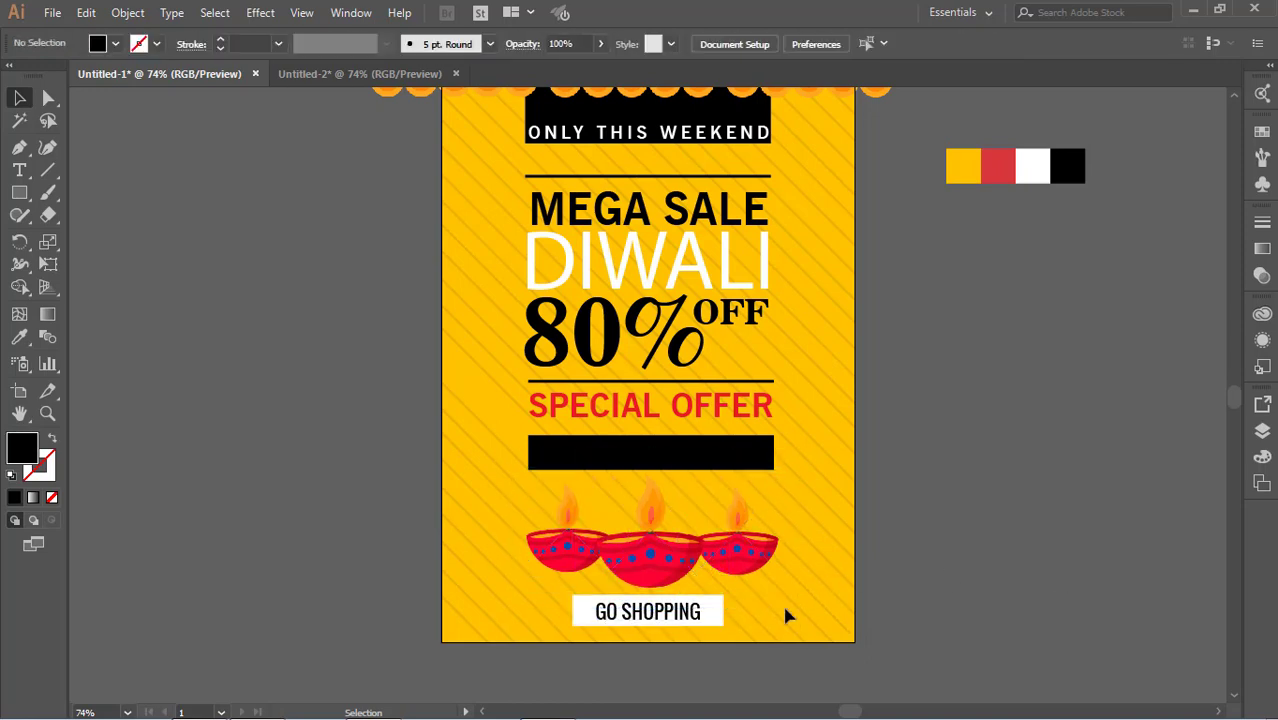
Step: Move the GO SHOPPING text and its white box slightly down together
{"action": "left_click", "coordinate": [713, 608]}
{"action": "left_click", "coordinate": [720, 626], "text": "shift"}
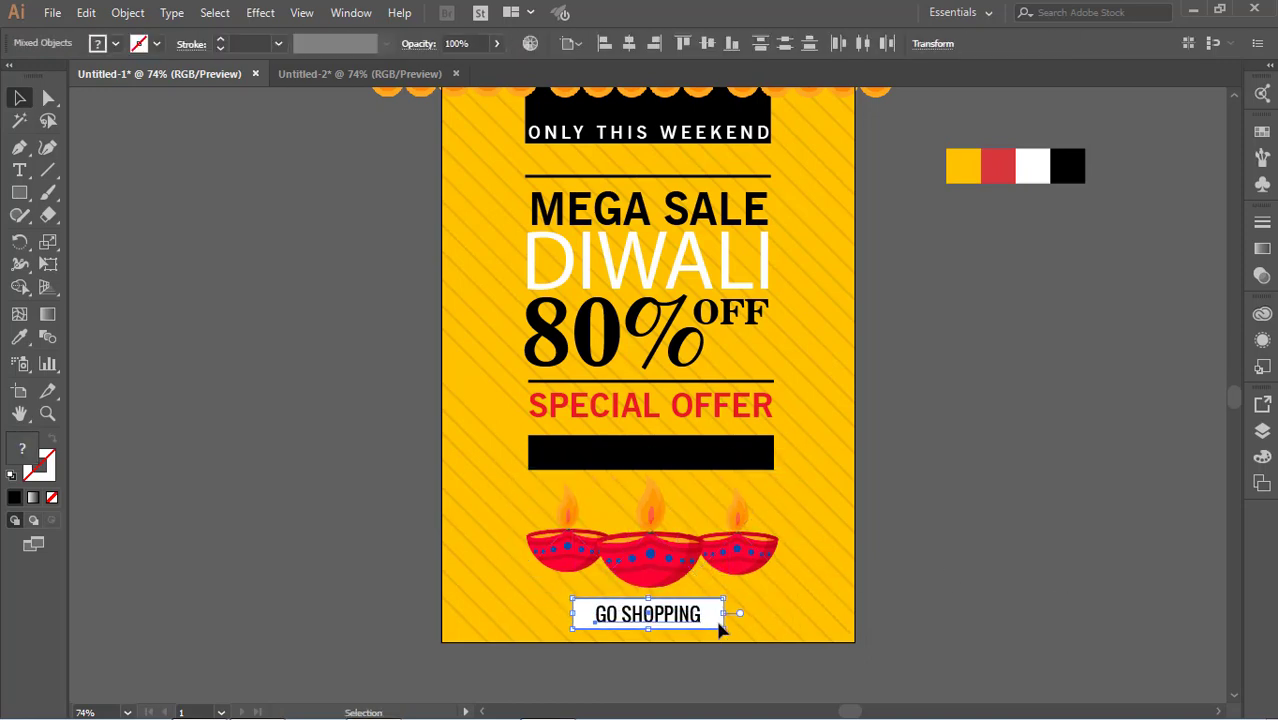
{"action": "left_click", "coordinate": [978, 527]}
Step: Lock the grouped toran band along the poster's top edge
{"action": "scroll", "coordinate": [978, 527], "scroll_direction": "up", "scroll_amount": 4}
{"action": "scroll", "coordinate": [978, 527], "scroll_direction": "down", "scroll_amount": 3}
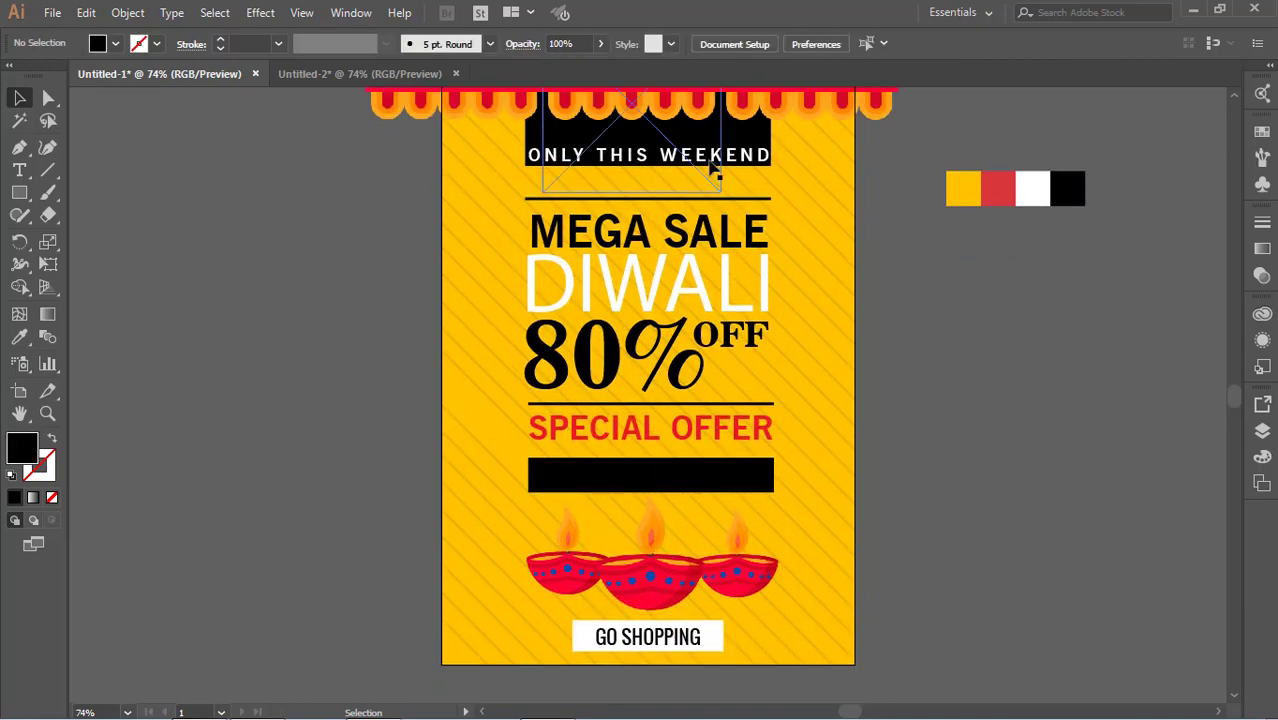
{"action": "scroll", "coordinate": [617, 165], "scroll_direction": "up", "scroll_amount": 2}
{"action": "left_click", "coordinate": [617, 165]}
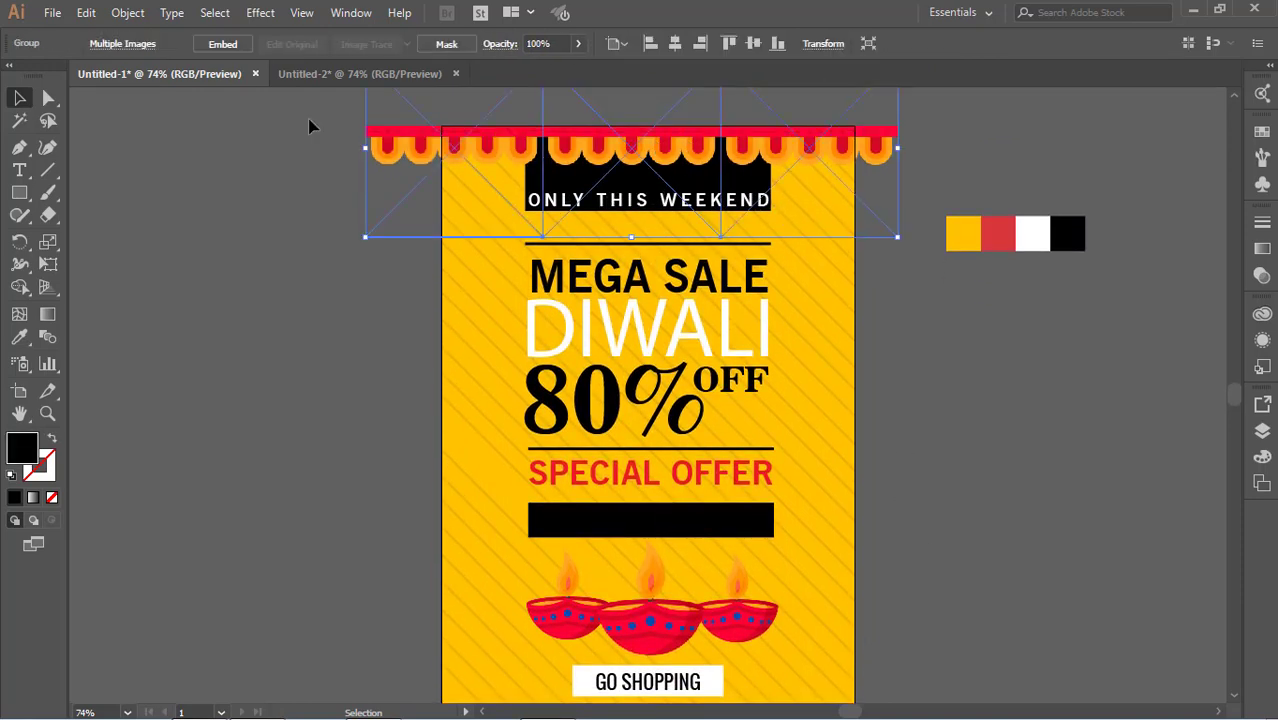
{"action": "left_click", "coordinate": [128, 12]}
{"action": "mouse_move", "coordinate": [320, 124]}
{"action": "left_click", "coordinate": [410, 124]}
Step: Scale the ONLY THIS WEEKEND text down to about 20.6 pt
{"action": "left_click", "coordinate": [601, 205]}
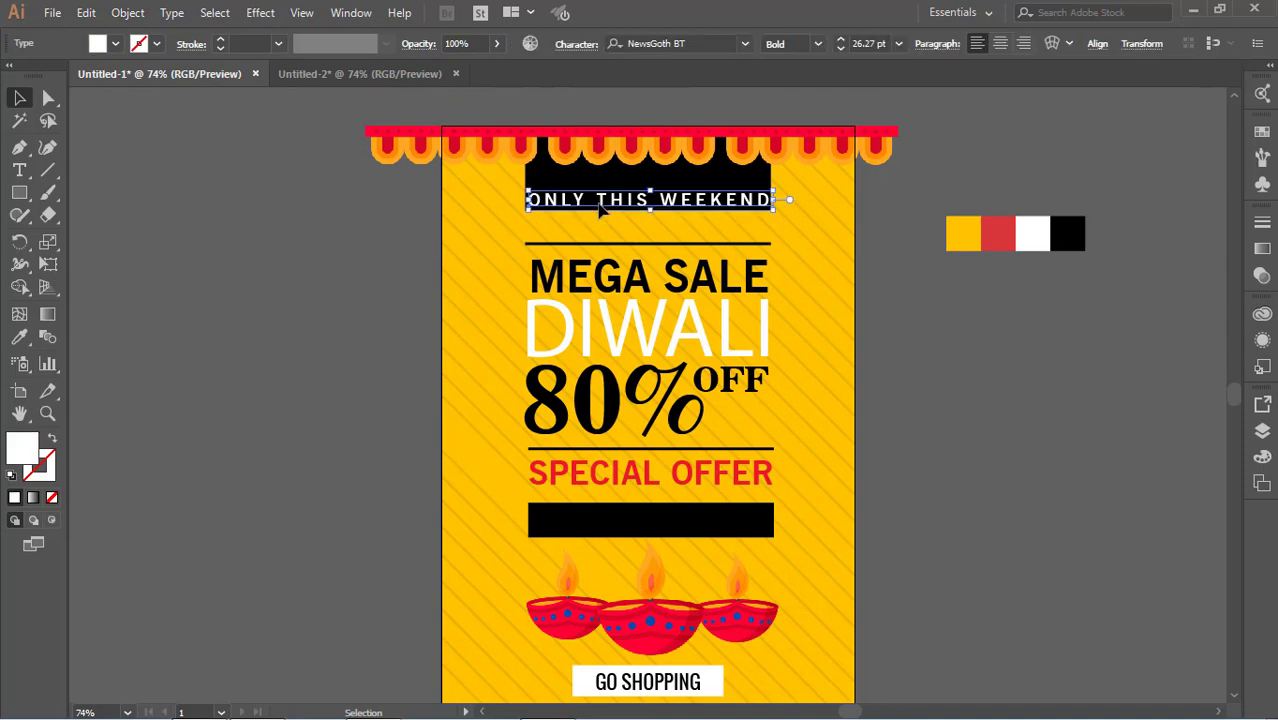
{"action": "left_click_drag", "start_coordinate": [773, 209], "coordinate": [721, 205]}
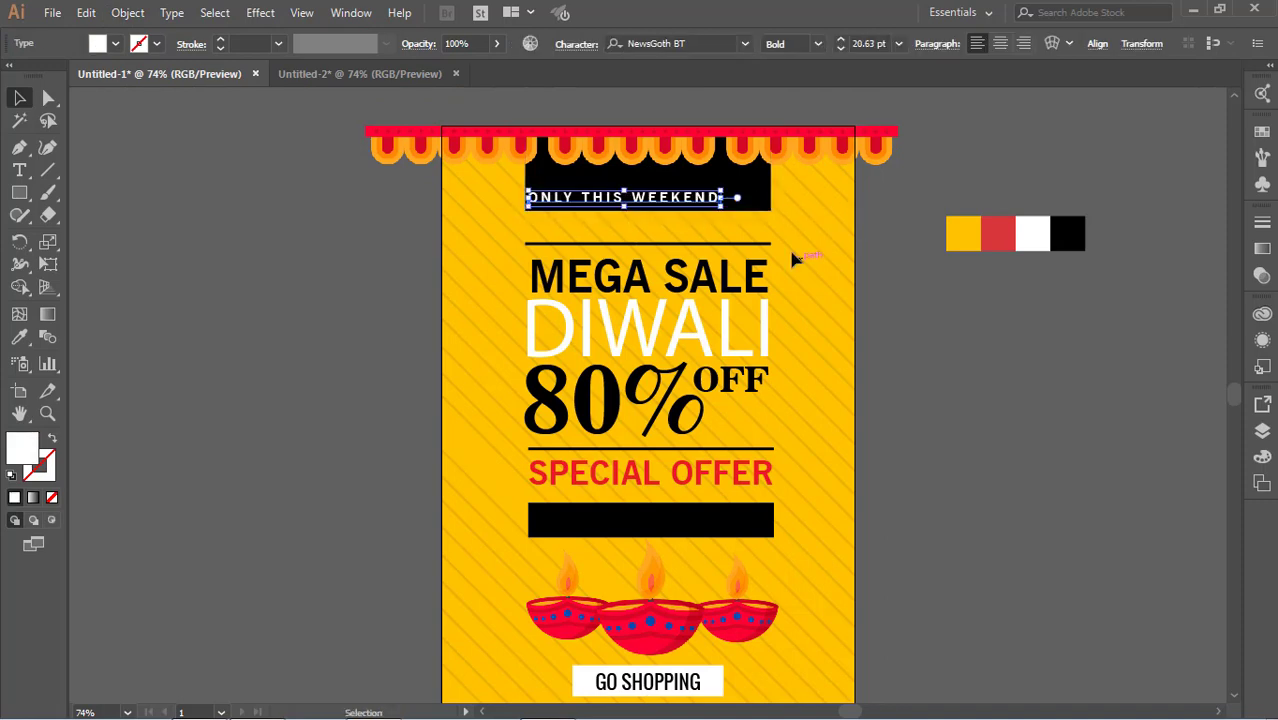
{"action": "left_click", "coordinate": [795, 260]}
Step: Nudge the ONLY THIS WEEKEND text right and slightly down to center it in the lower part of the top black block
{"action": "left_click", "coordinate": [690, 202]}
{"action": "key", "text": "Right"}
{"action": "key", "text": "Right"}
{"action": "key", "text": "Right"}
{"action": "key", "text": "Right"}
{"action": "key", "text": "Right"}
{"action": "key", "text": "Right"}
{"action": "key", "text": "Right"}
{"action": "key", "text": "Right"}
{"action": "key", "text": "Right"}
{"action": "key", "text": "Right"}
{"action": "key", "text": "Right"}
{"action": "key", "text": "Right"}
{"action": "key", "text": "Right"}
{"action": "key", "text": "Right"}
{"action": "key", "text": "Right"}
{"action": "key", "text": "Right"}
{"action": "key", "text": "Right"}
{"action": "key", "text": "Right"}
{"action": "key", "text": "Right"}
{"action": "key", "text": "Right"}
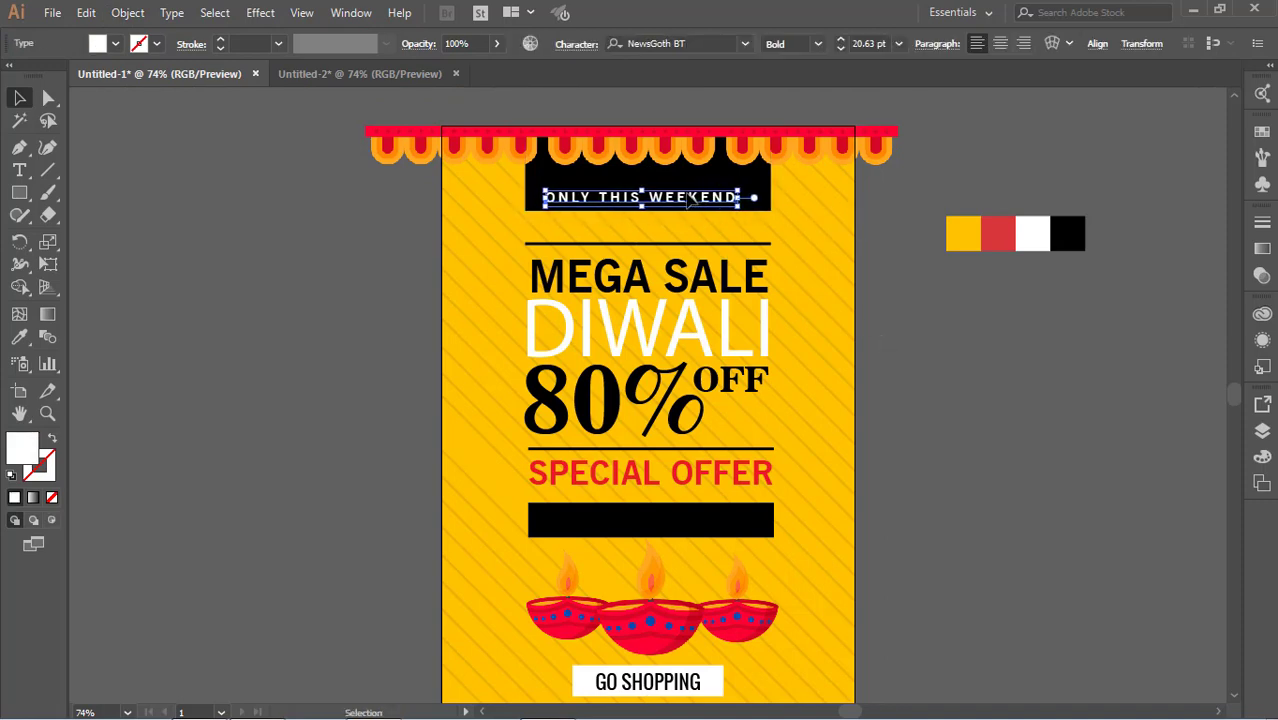
{"action": "key", "text": "Right"}
{"action": "key", "text": "Right"}
{"action": "key", "text": "Right"}
{"action": "key", "text": "Right"}
{"action": "key", "text": "Left"}
{"action": "key", "text": "Left"}
{"action": "key", "text": "Left"}
{"action": "key", "text": "Left"}
{"action": "key", "text": "Left"}
{"action": "key", "text": "Down"}
{"action": "key", "text": "Down"}
{"action": "key", "text": "Down"}
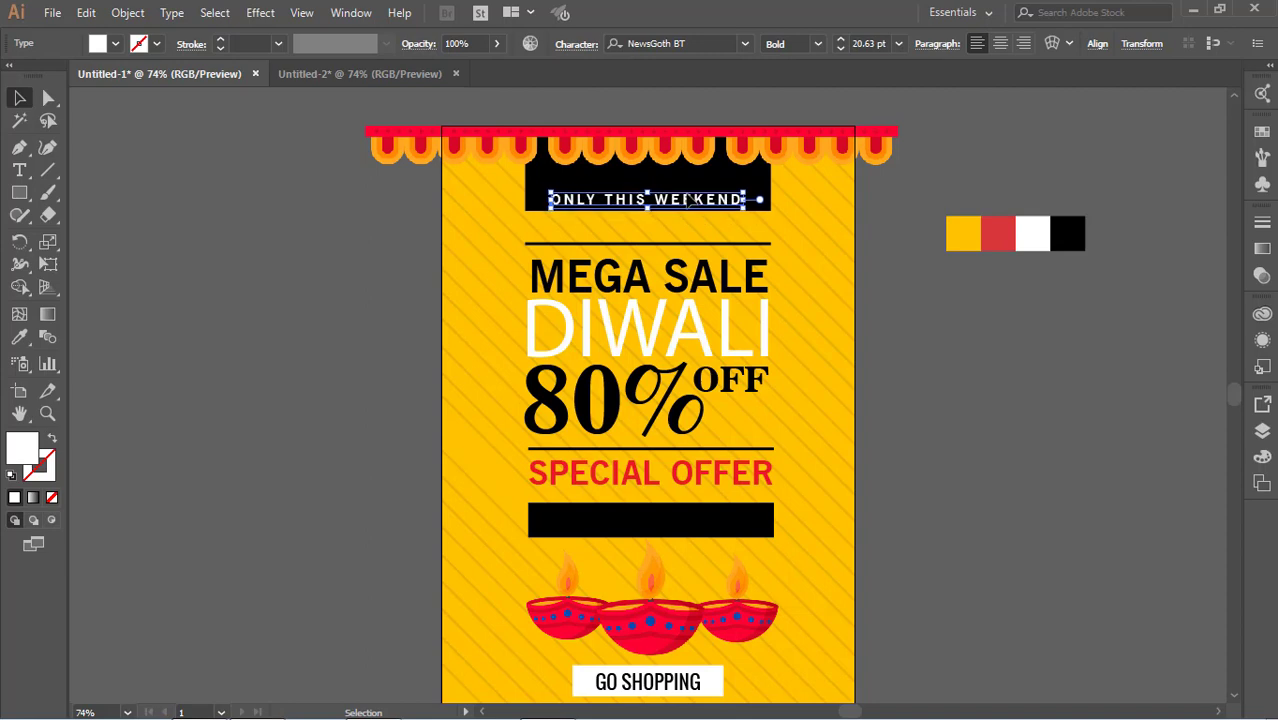
{"action": "left_click", "coordinate": [1065, 407]}
Step: Add the text BEST PRICE on the empty canvas left of the poster
{"action": "scroll", "coordinate": [528, 452], "scroll_direction": "down", "scroll_amount": 1}
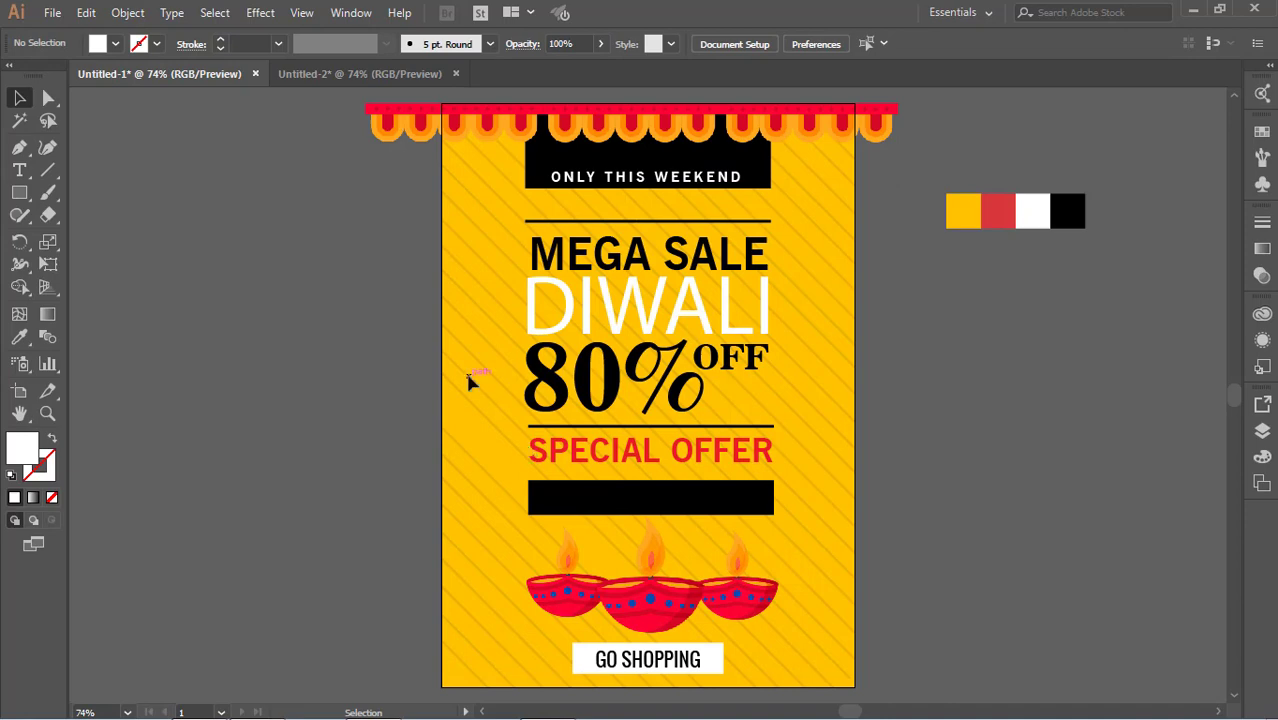
{"action": "left_click", "coordinate": [533, 496]}
{"action": "left_click", "coordinate": [163, 315]}
{"action": "left_click", "coordinate": [26, 178]}
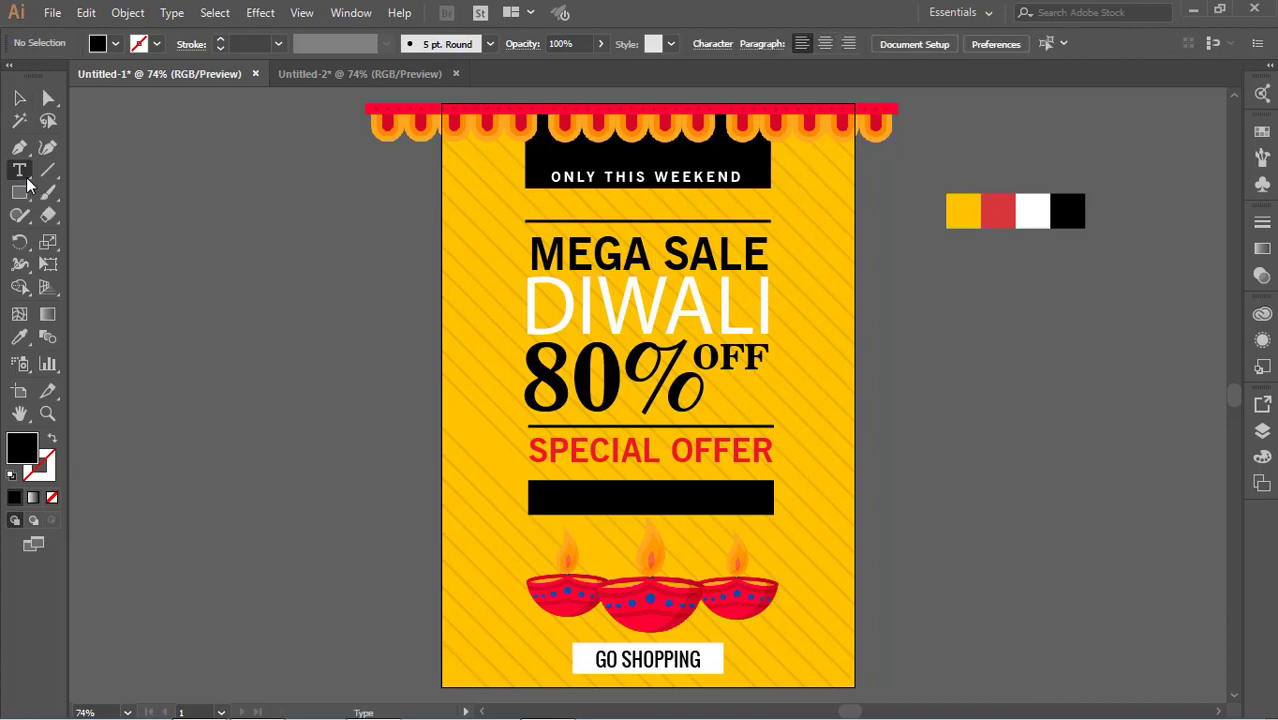
{"action": "left_click", "coordinate": [200, 295]}
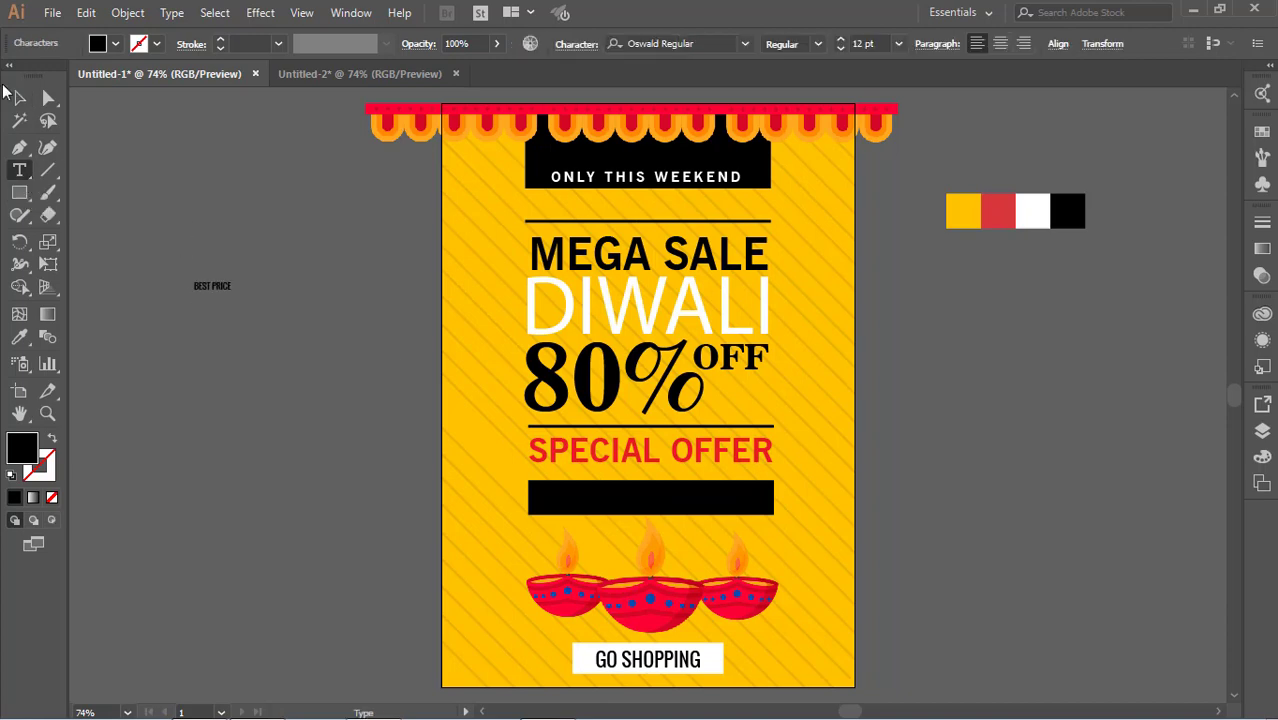
Step: Enlarge the BEST PRICE text to about 40 pt and place it on the black bar below SPECIAL OFFER
{"action": "left_click", "coordinate": [19, 97]}
{"action": "left_click", "coordinate": [222, 288]}
{"action": "left_click_drag", "start_coordinate": [233, 300], "coordinate": [334, 345]}
{"action": "left_click_drag", "start_coordinate": [283, 302], "coordinate": [685, 500]}
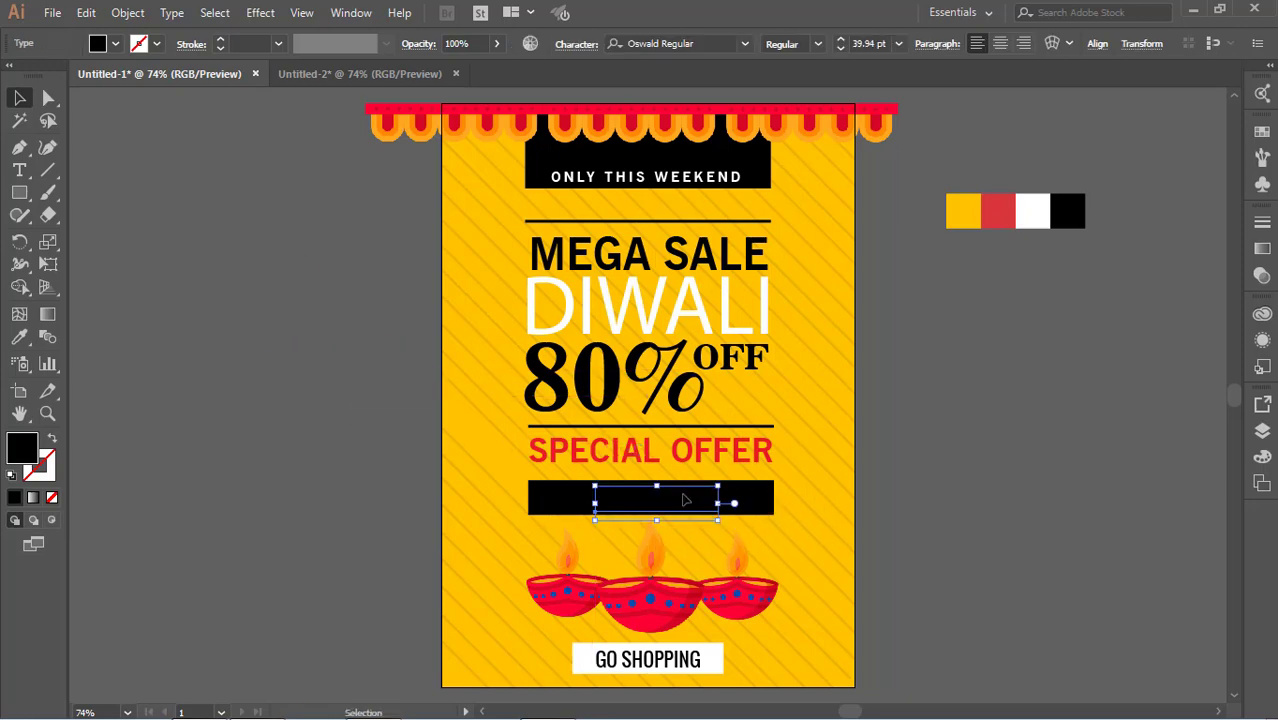
Step: Color the BEST PRICE text white by sampling the white palette swatch
{"action": "left_click", "coordinate": [20, 338]}
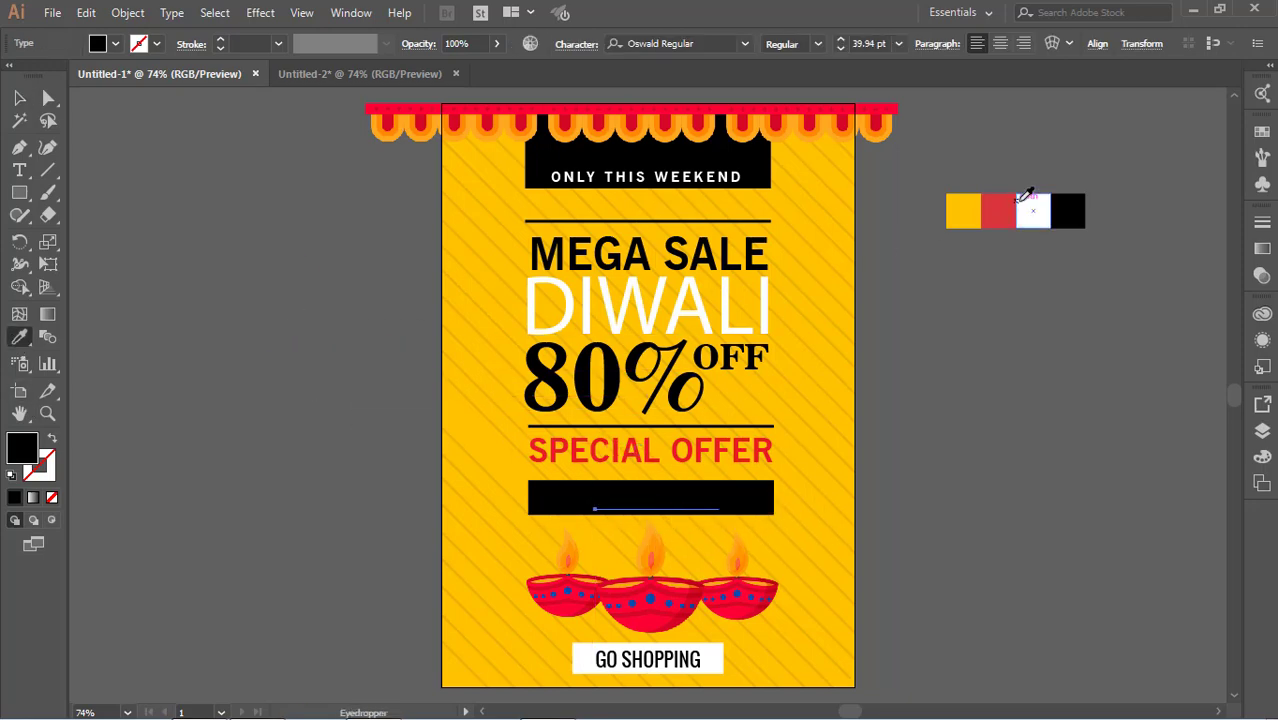
{"action": "left_click", "coordinate": [1012, 206]}
{"action": "left_click", "coordinate": [1036, 210]}
{"action": "key", "text": "v"}
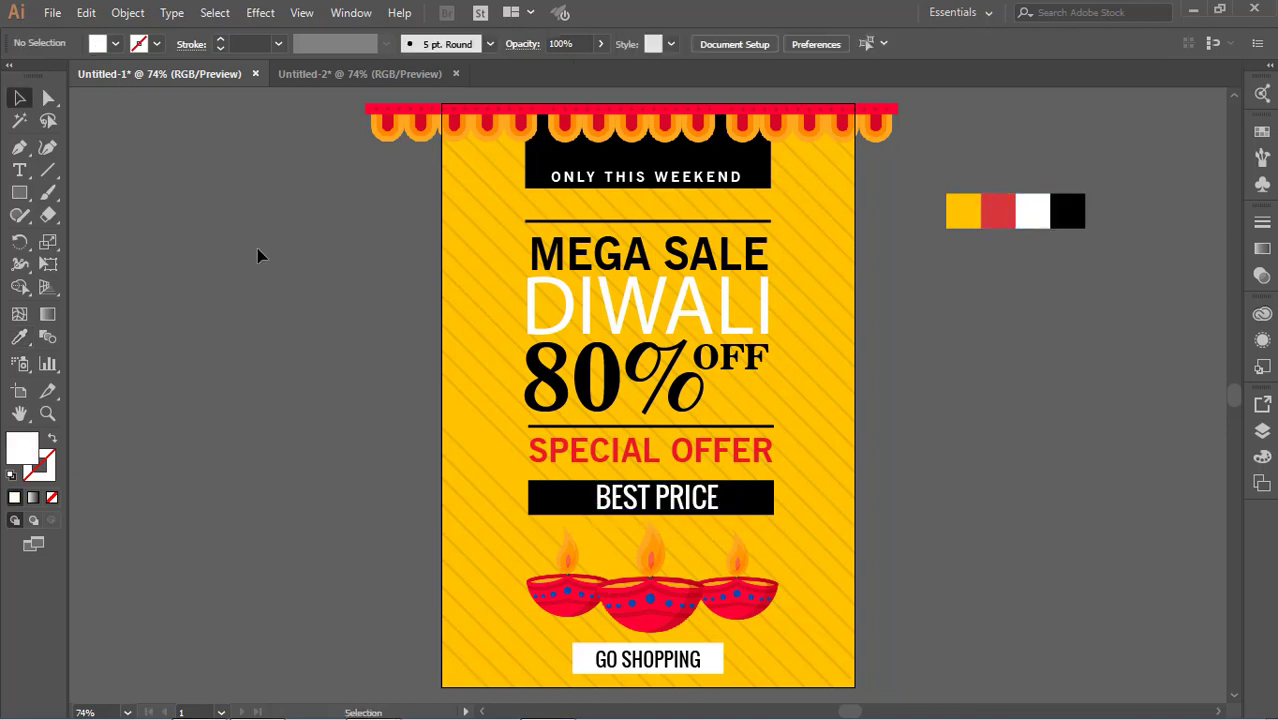
Step: Set the tracking of the BEST PRICE text to 200
{"action": "left_click", "coordinate": [20, 170]}
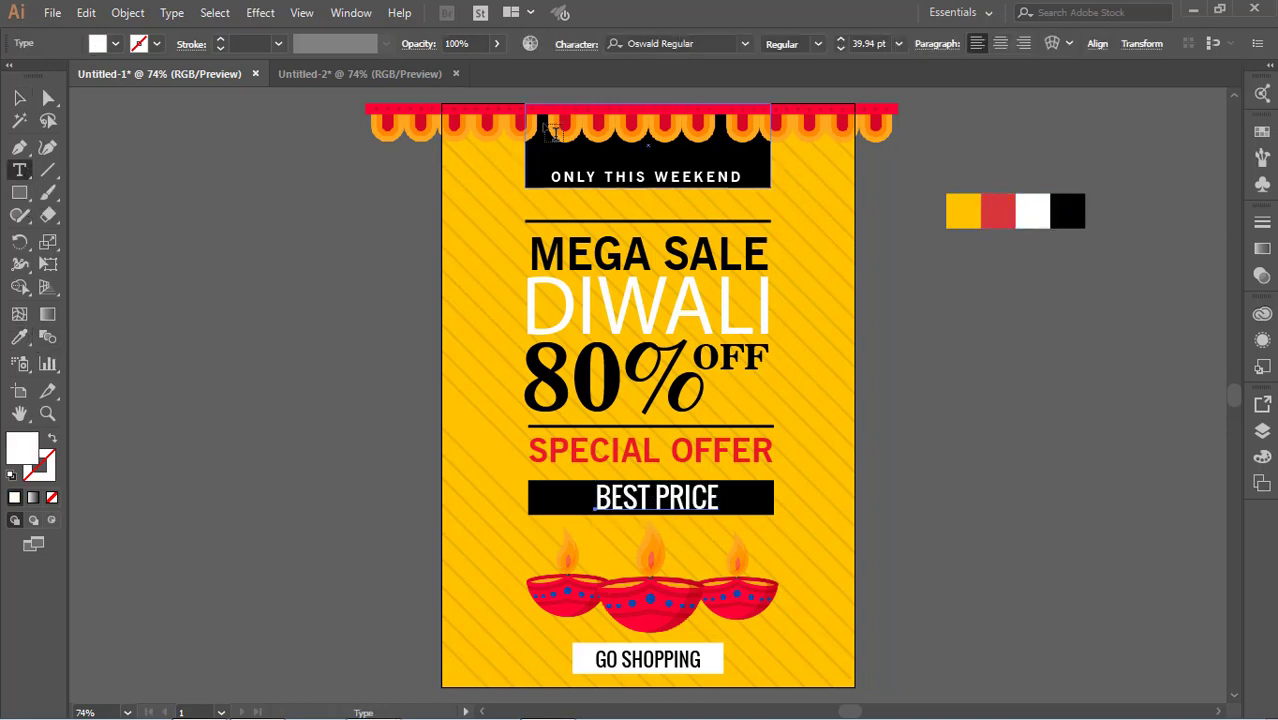
{"action": "left_click", "coordinate": [576, 44]}
{"action": "left_click", "coordinate": [582, 180]}
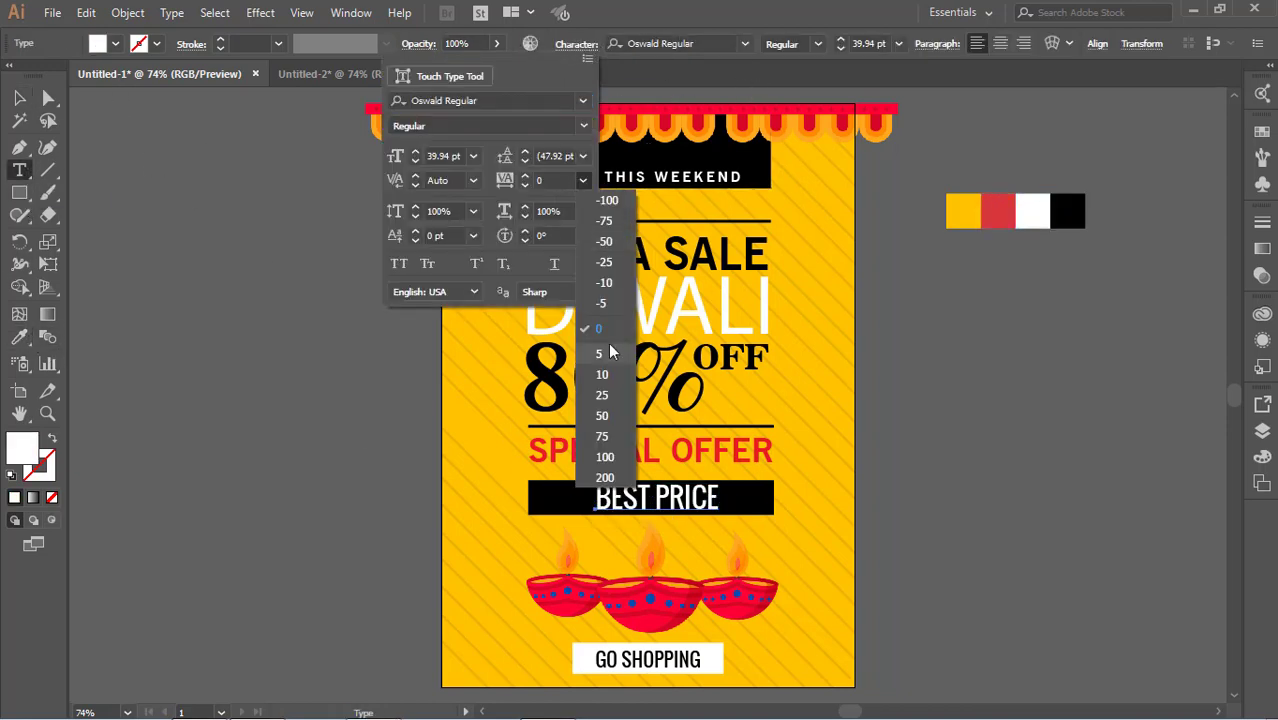
{"action": "left_click", "coordinate": [605, 457]}
{"action": "left_click", "coordinate": [582, 180]}
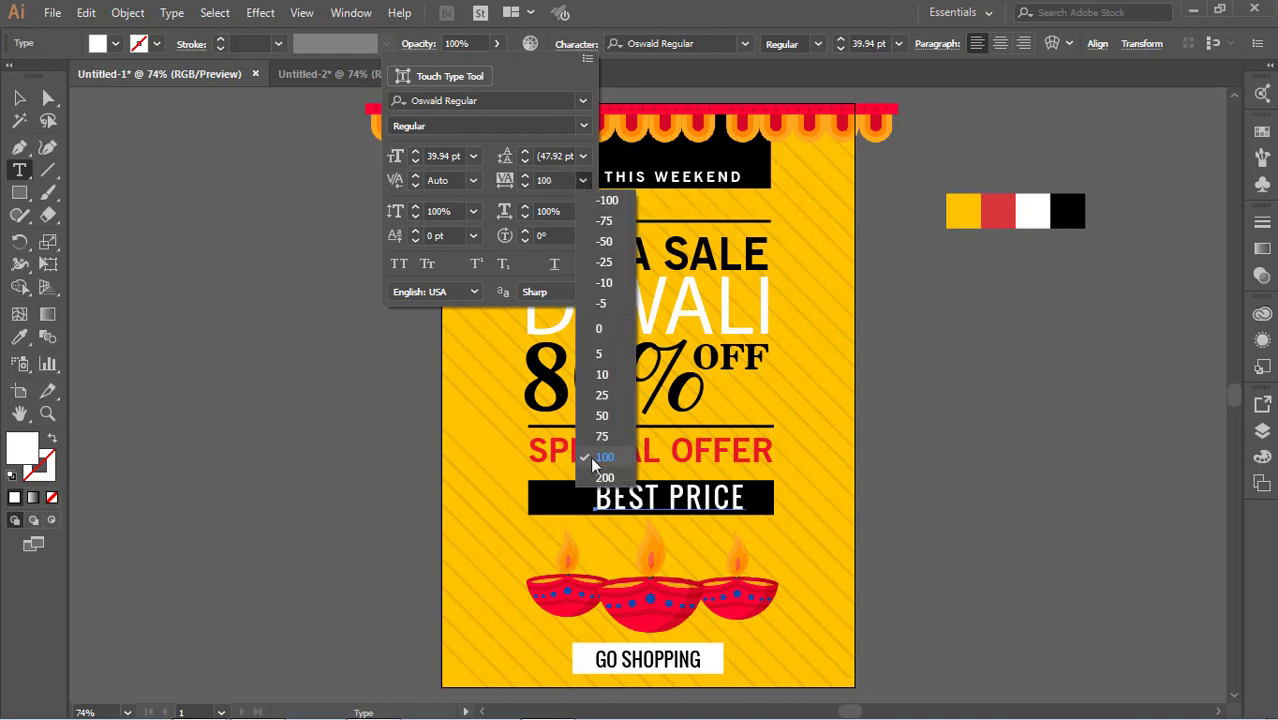
{"action": "left_click", "coordinate": [615, 478]}
{"action": "left_click", "coordinate": [20, 103]}
{"action": "left_click", "coordinate": [245, 294]}
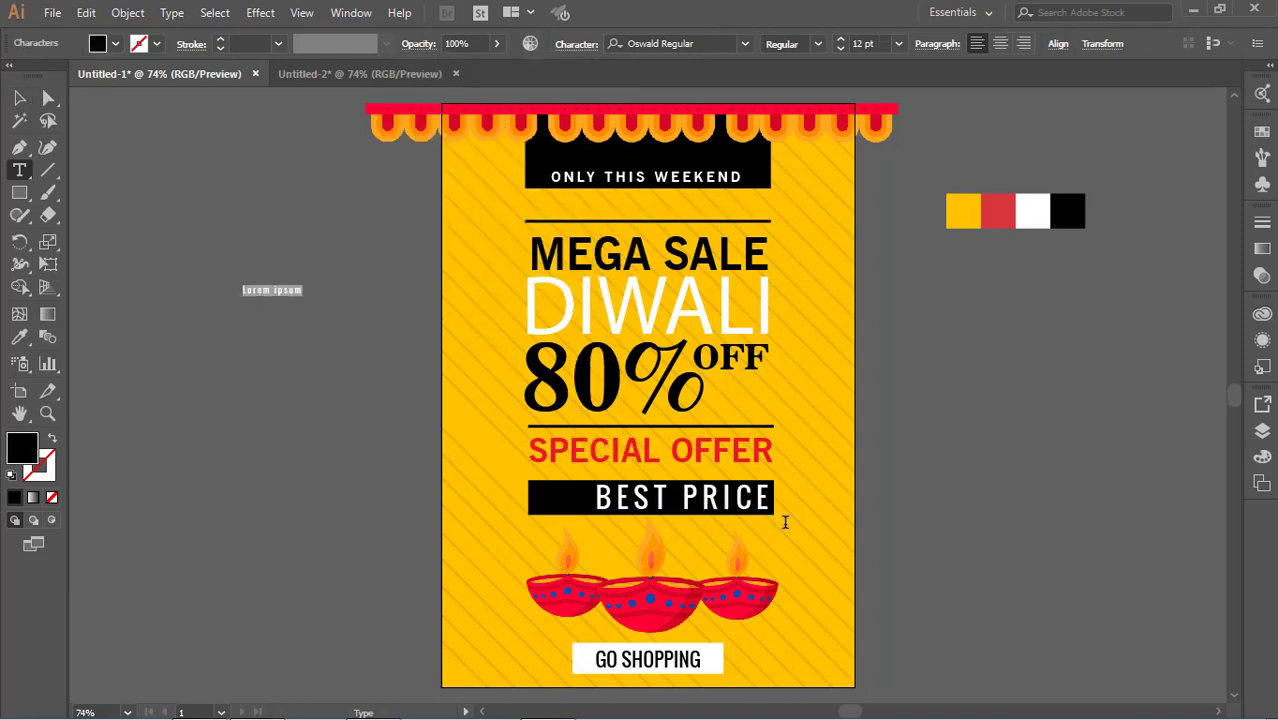
{"action": "left_click", "coordinate": [19, 100]}
{"action": "key", "text": "Delete"}
Step: Change the font of the BEST PRICE text to Rockwell Condensed
{"action": "left_click", "coordinate": [645, 498]}
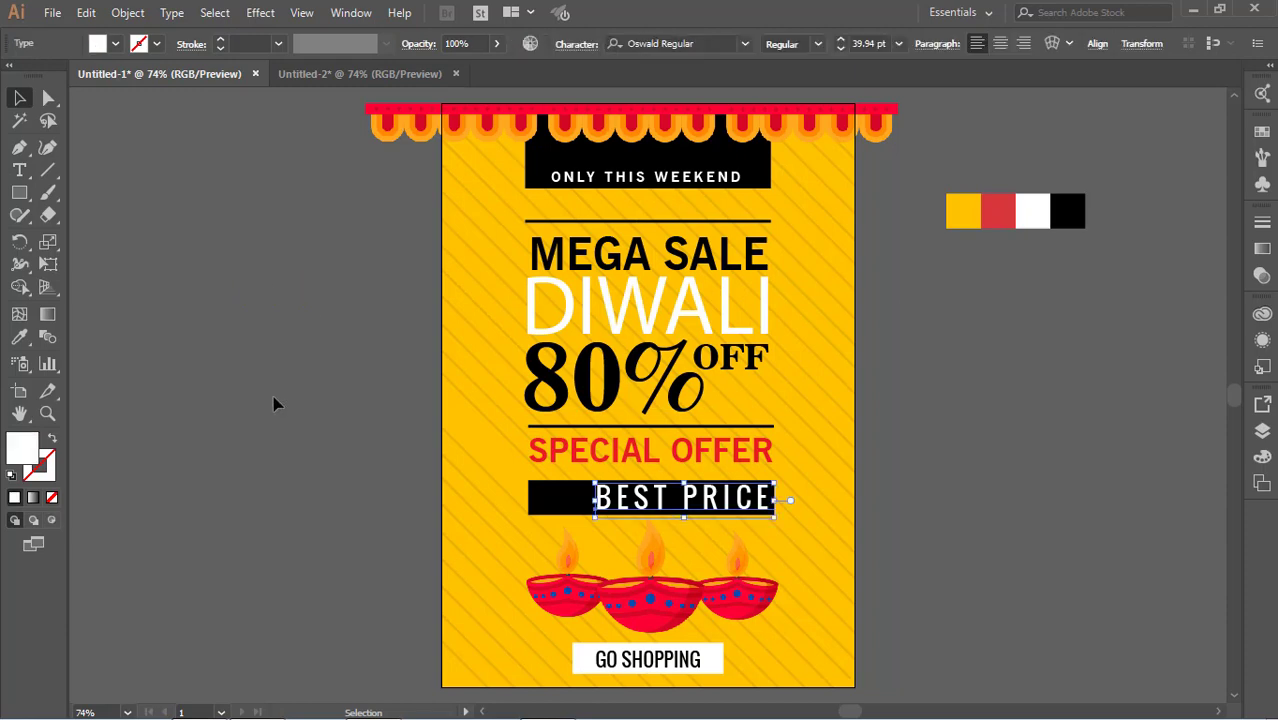
{"action": "left_click", "coordinate": [21, 169]}
{"action": "left_click", "coordinate": [718, 43]}
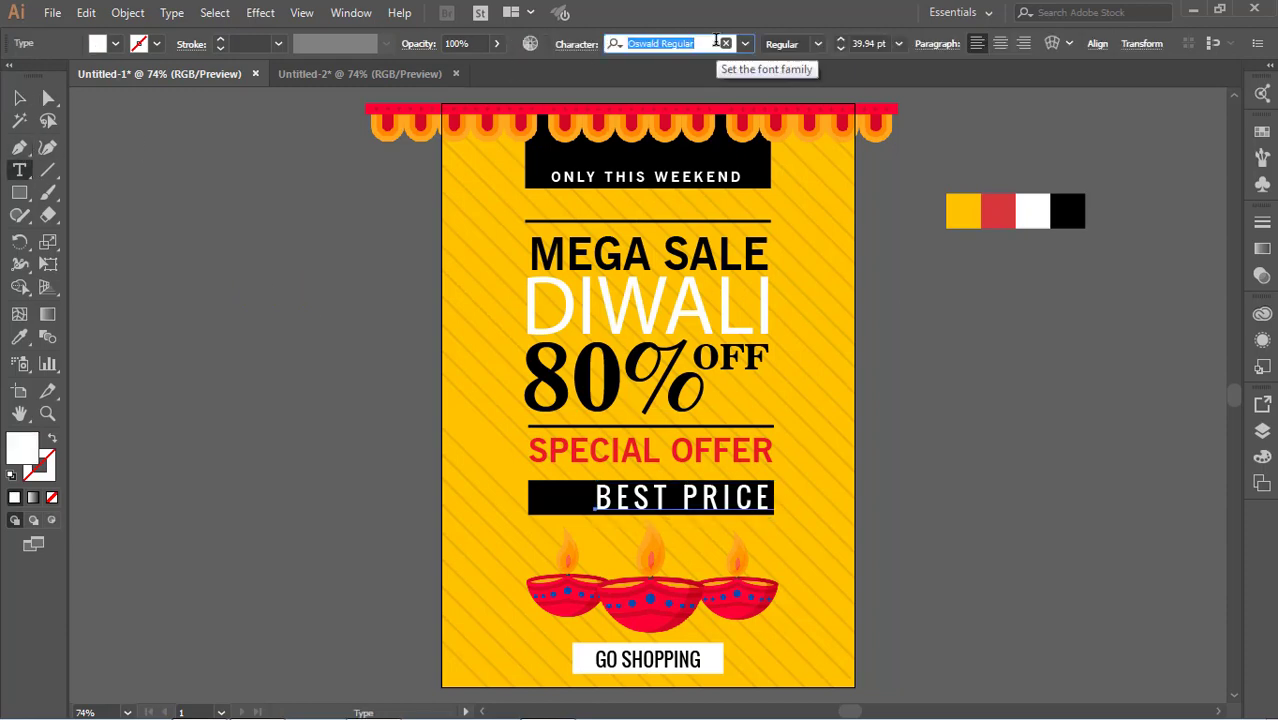
{"action": "key", "text": "Down"}
{"action": "key", "text": "Down"}
{"action": "key", "text": "Down"}
{"action": "key", "text": "Down"}
{"action": "key", "text": "Down"}
{"action": "key", "text": "Down"}
{"action": "key", "text": "Down"}
{"action": "key", "text": "Down"}
{"action": "key", "text": "Down"}
{"action": "key", "text": "Down"}
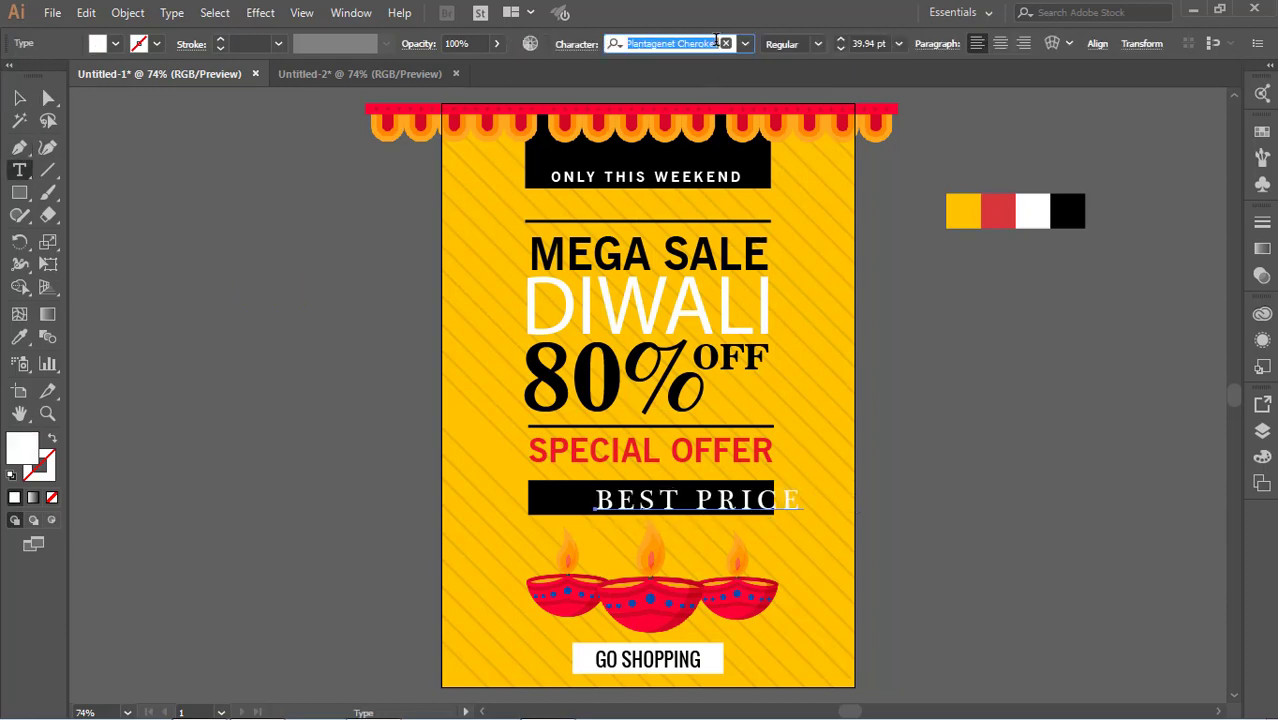
{"action": "key", "text": "Down"}
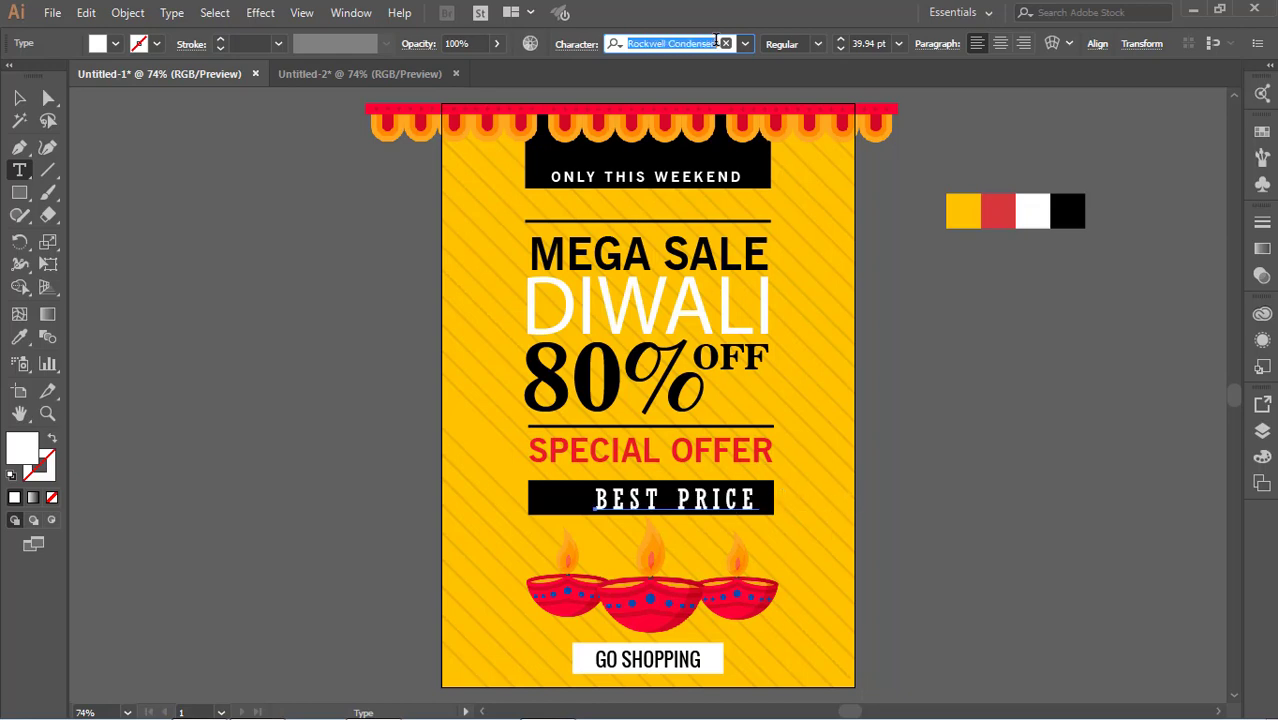
{"action": "left_click", "coordinate": [19, 97]}
{"action": "left_click", "coordinate": [130, 158]}
Step: Nudge the BEST PRICE text left until it is centered on its black bar
{"action": "left_click", "coordinate": [618, 505]}
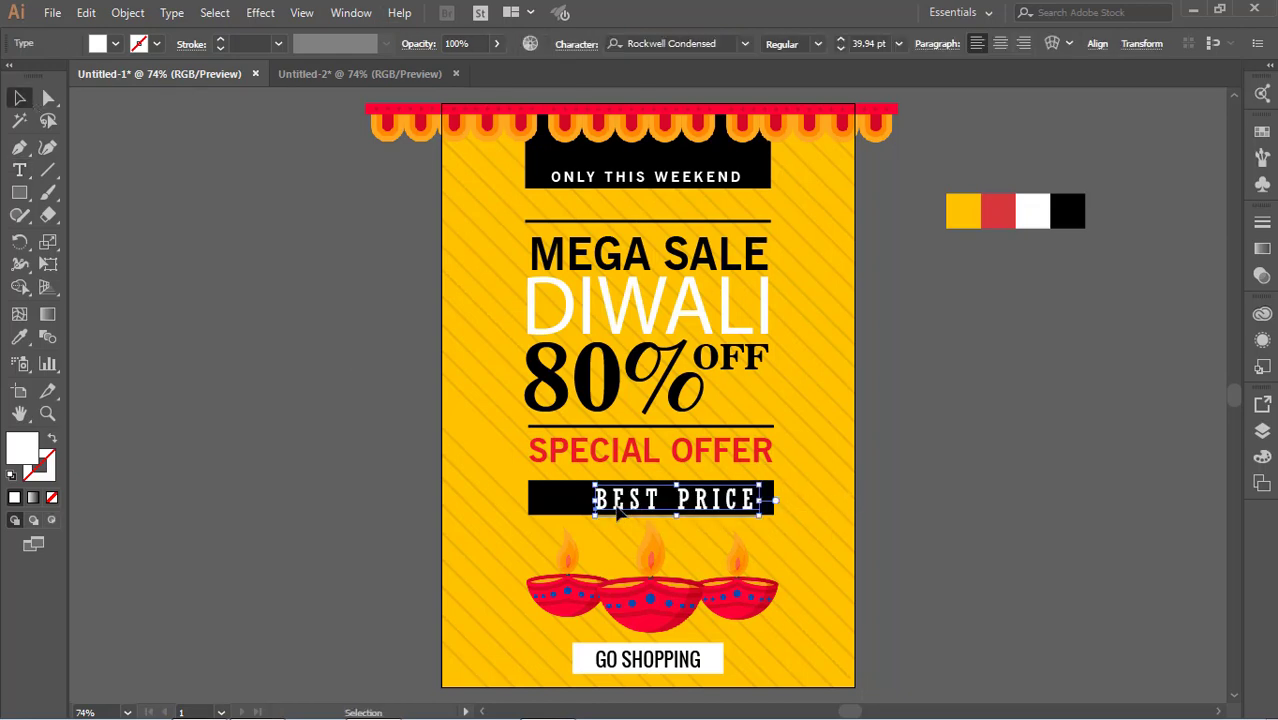
{"action": "key", "text": "Left"}
{"action": "key", "text": "Left"}
{"action": "key", "text": "Left"}
{"action": "key", "text": "Left"}
{"action": "key", "text": "Left"}
{"action": "key", "text": "Left"}
{"action": "key", "text": "Left"}
{"action": "key", "text": "Left"}
{"action": "key", "text": "Left"}
{"action": "key", "text": "Left"}
{"action": "key", "text": "Left"}
{"action": "key", "text": "Left"}
{"action": "key", "text": "Left"}
{"action": "key", "text": "Left"}
{"action": "key", "text": "Left"}
{"action": "key", "text": "Left"}
{"action": "key", "text": "Left"}
{"action": "key", "text": "Left"}
{"action": "key", "text": "Left"}
{"action": "key", "text": "Left"}
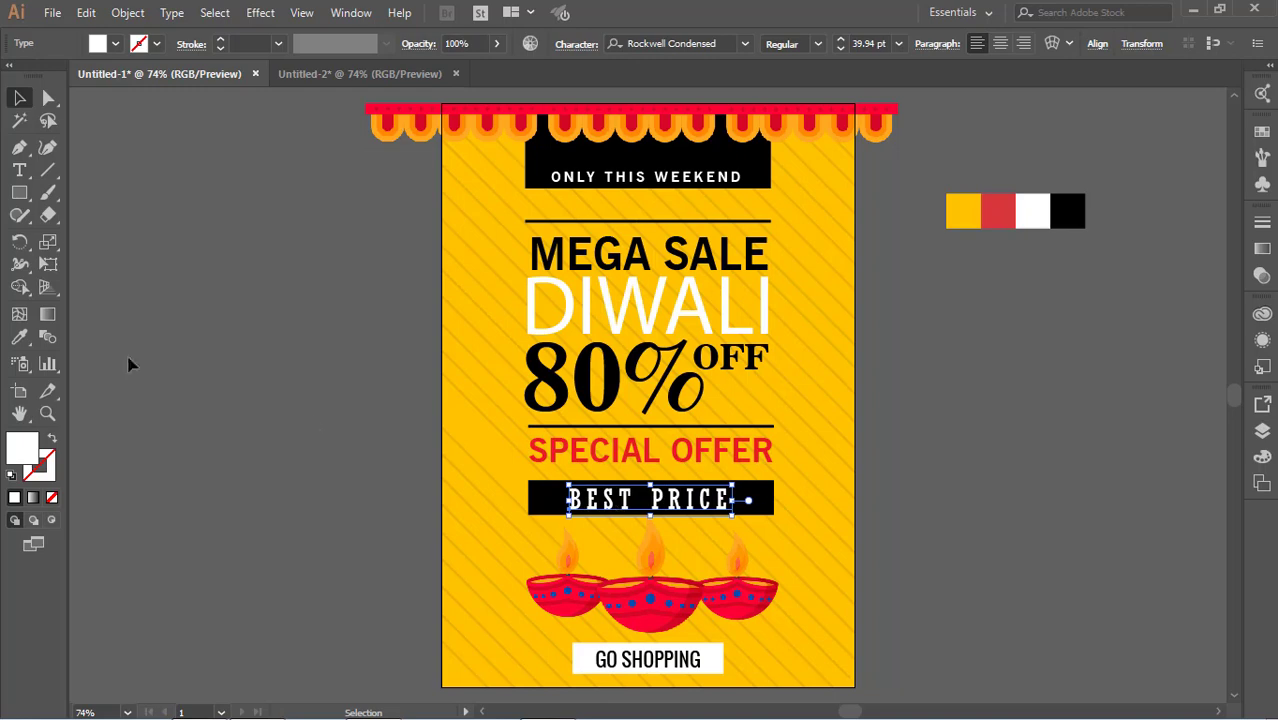
Step: Set the tracking of the BEST PRICE text to 300
{"action": "left_click", "coordinate": [19, 170]}
{"action": "left_click", "coordinate": [568, 44]}
{"action": "left_click", "coordinate": [548, 180]}
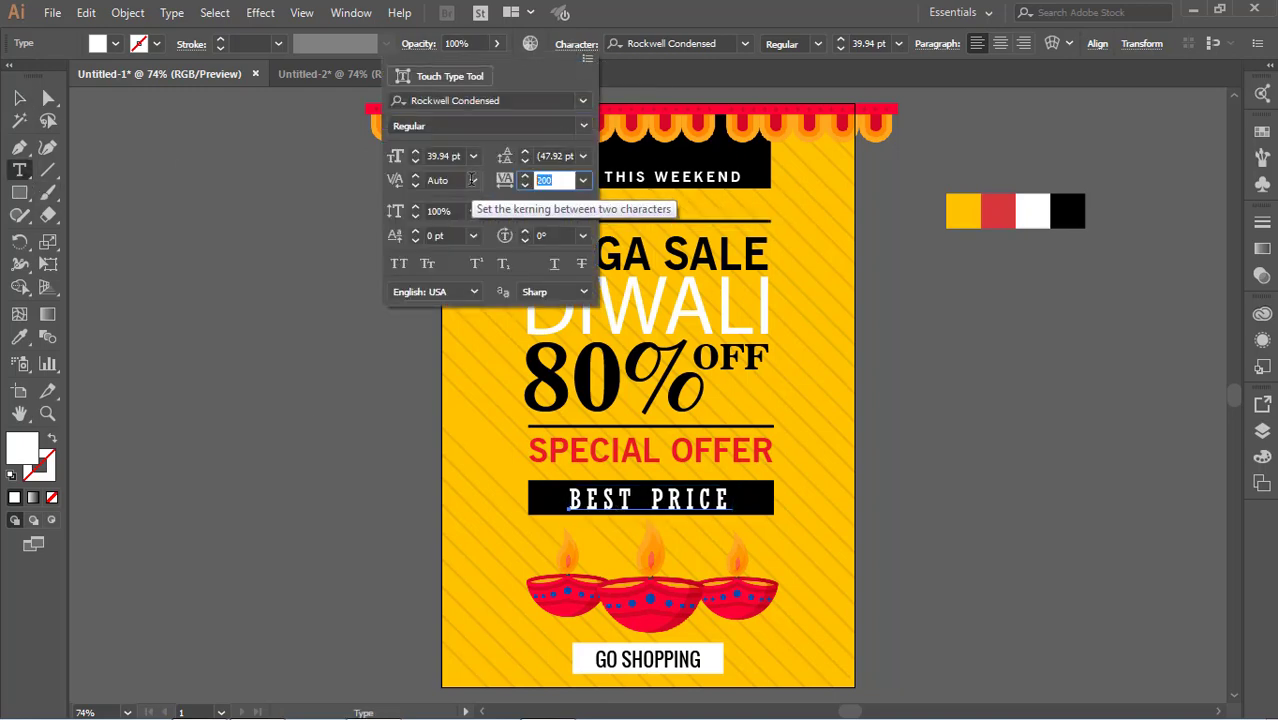
{"action": "type", "text": "300"}
{"action": "key", "text": "Return"}
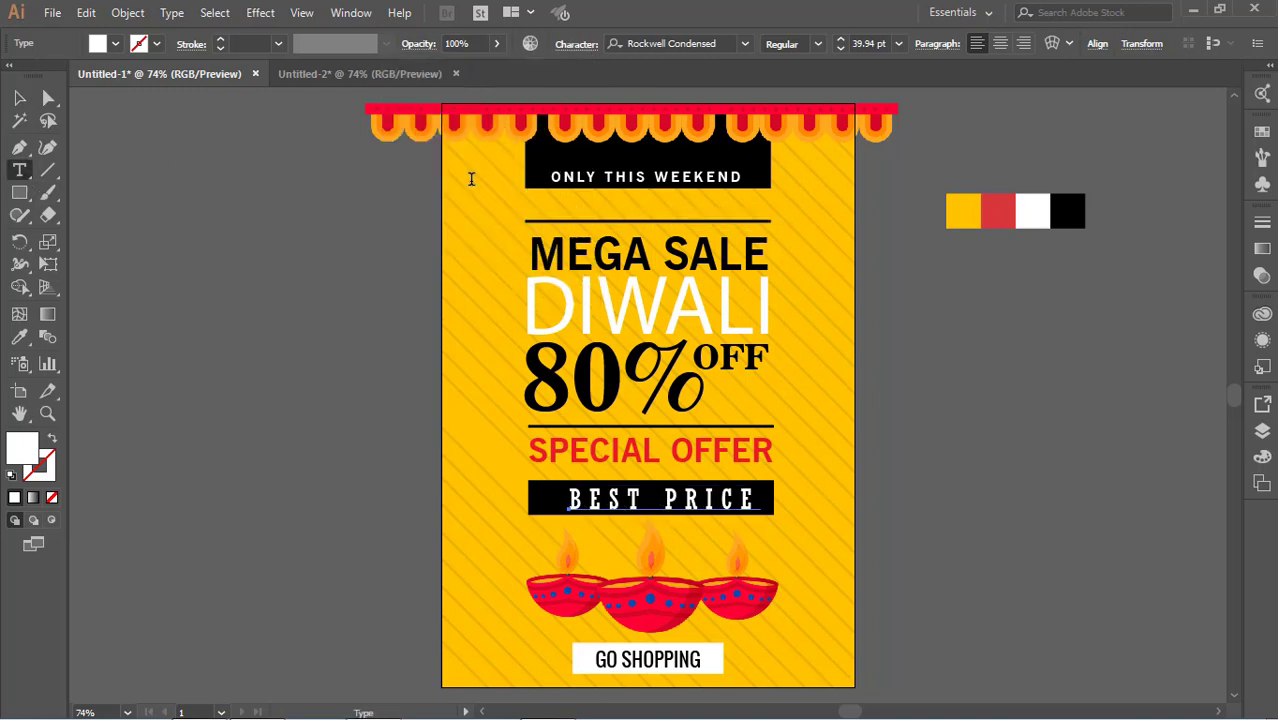
Step: Set the tracking of the BEST PRICE text to 350
{"action": "left_click", "coordinate": [19, 97]}
{"action": "left_click", "coordinate": [650, 510]}
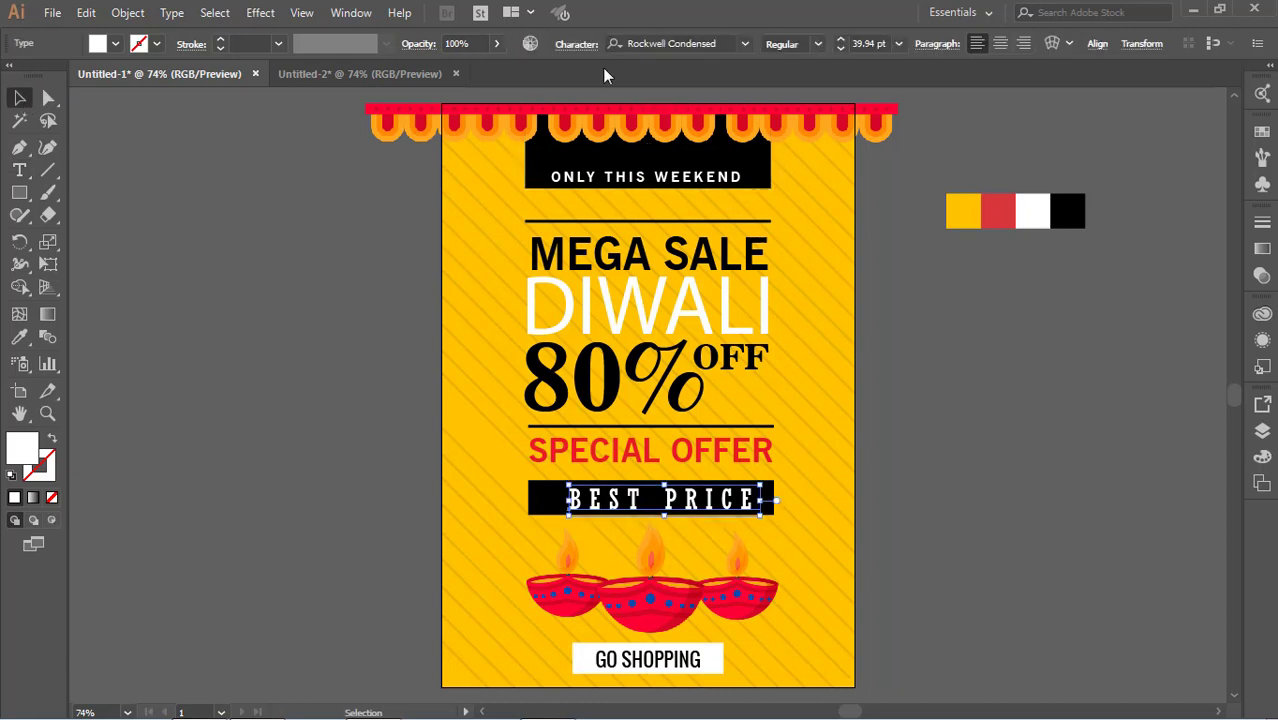
{"action": "left_click", "coordinate": [577, 44]}
{"action": "left_click", "coordinate": [548, 180]}
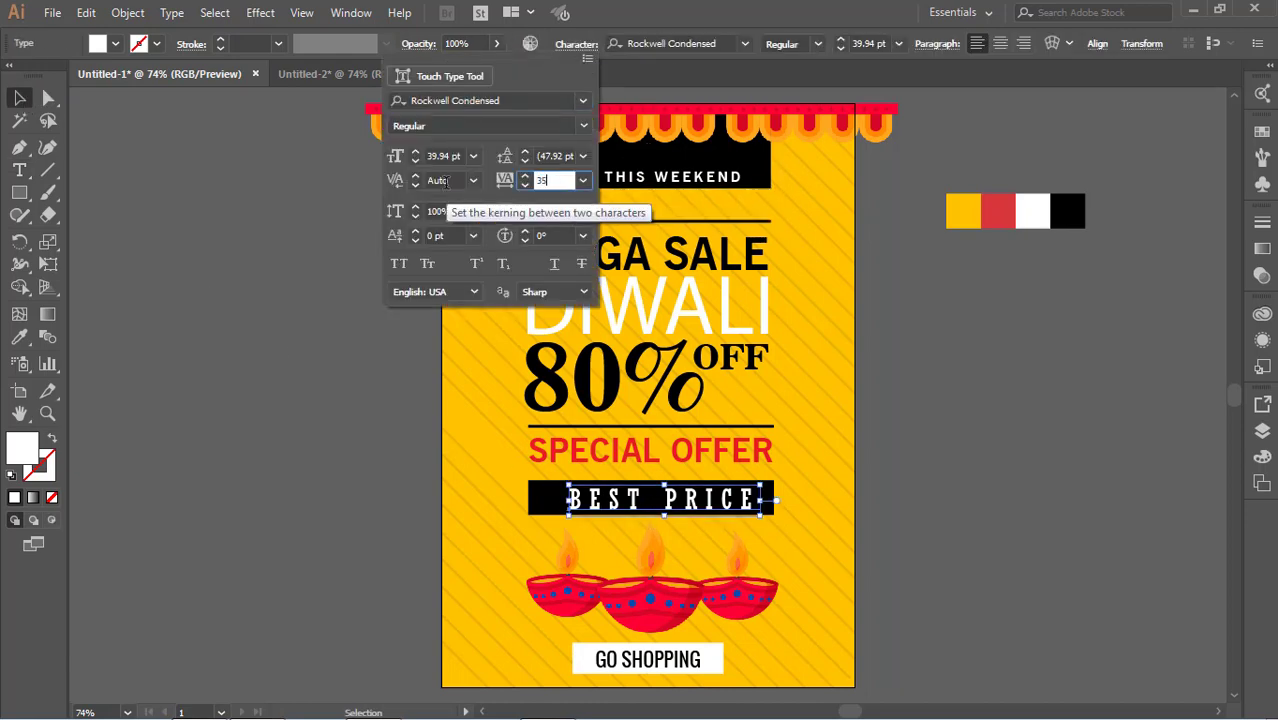
{"action": "key", "text": "Return"}
{"action": "left_click", "coordinate": [673, 485]}
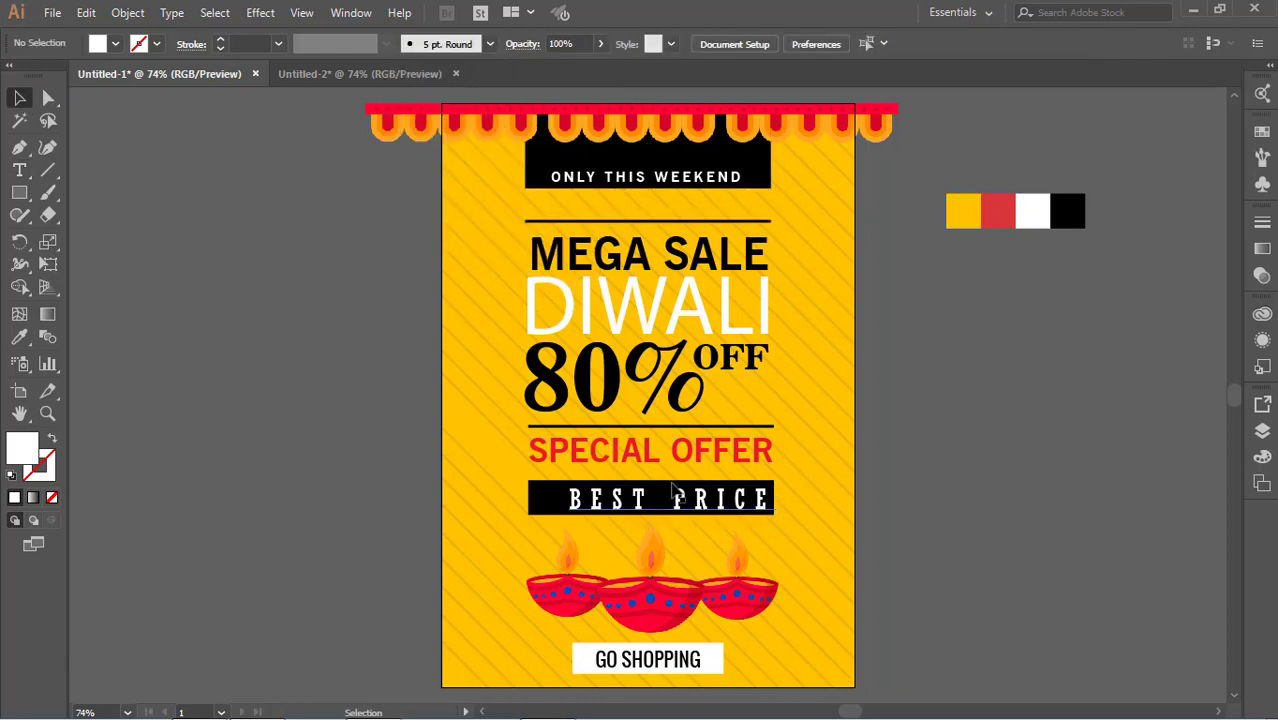
Step: Shift the widely spaced BEST PRICE text left to sit roughly centered within the black bar
{"action": "left_click", "coordinate": [718, 508]}
{"action": "key", "text": "Left"}
{"action": "key", "text": "Left"}
{"action": "key", "text": "Left"}
{"action": "key", "text": "Left"}
{"action": "key", "text": "Left"}
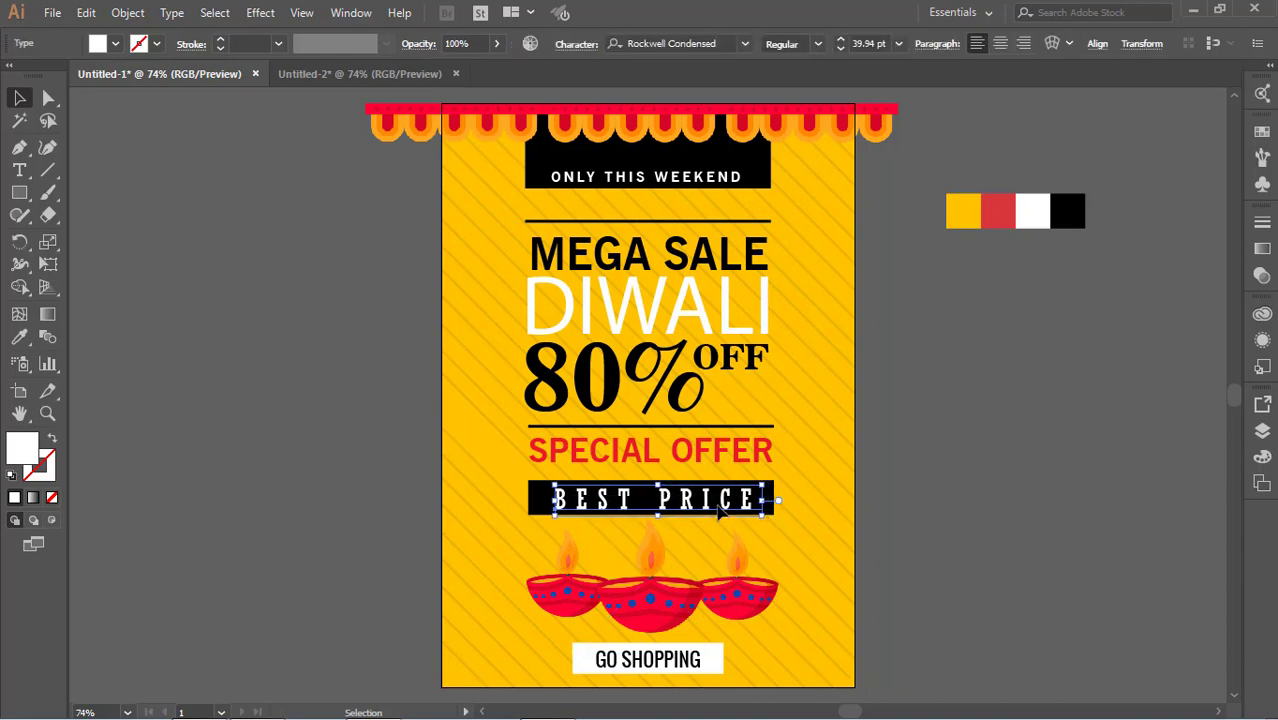
Step: Apply a Drop Shadow effect to the DIWALI text with Multiply mode, 75% opacity, 7 pt offsets and 5 pt blur
{"action": "left_click", "coordinate": [662, 315]}
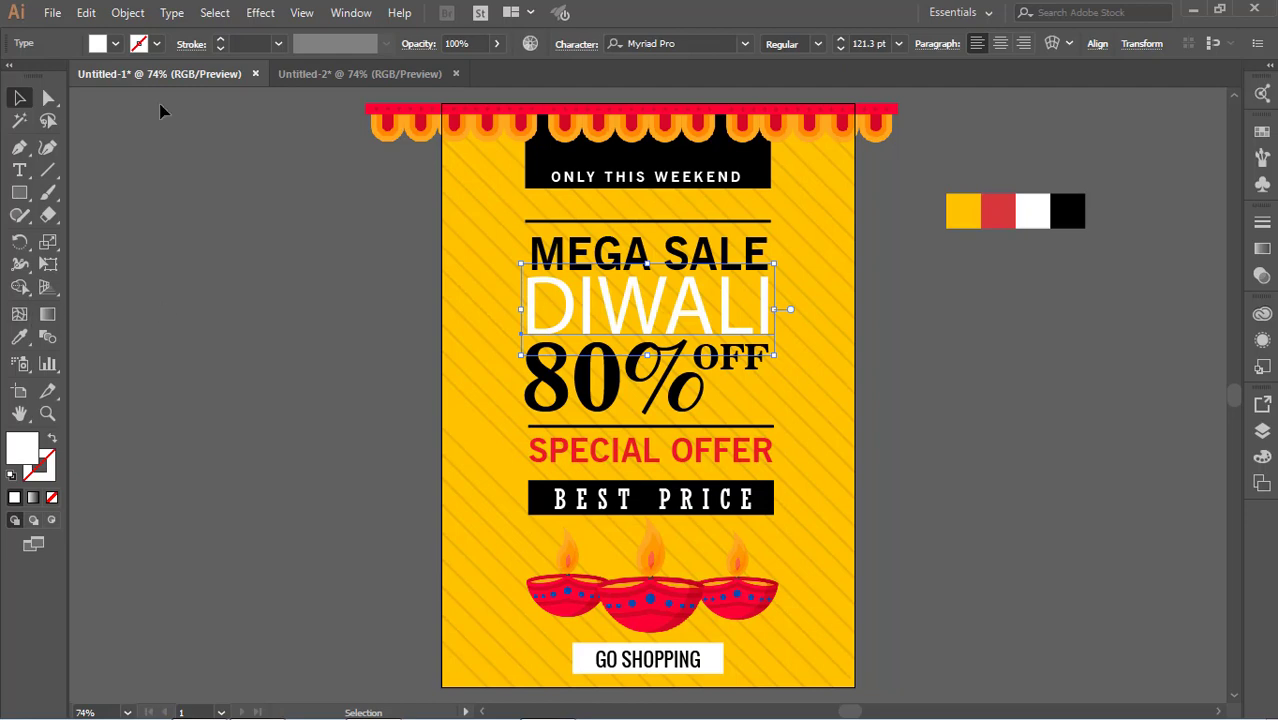
{"action": "left_click", "coordinate": [260, 12]}
{"action": "mouse_move", "coordinate": [440, 225]}
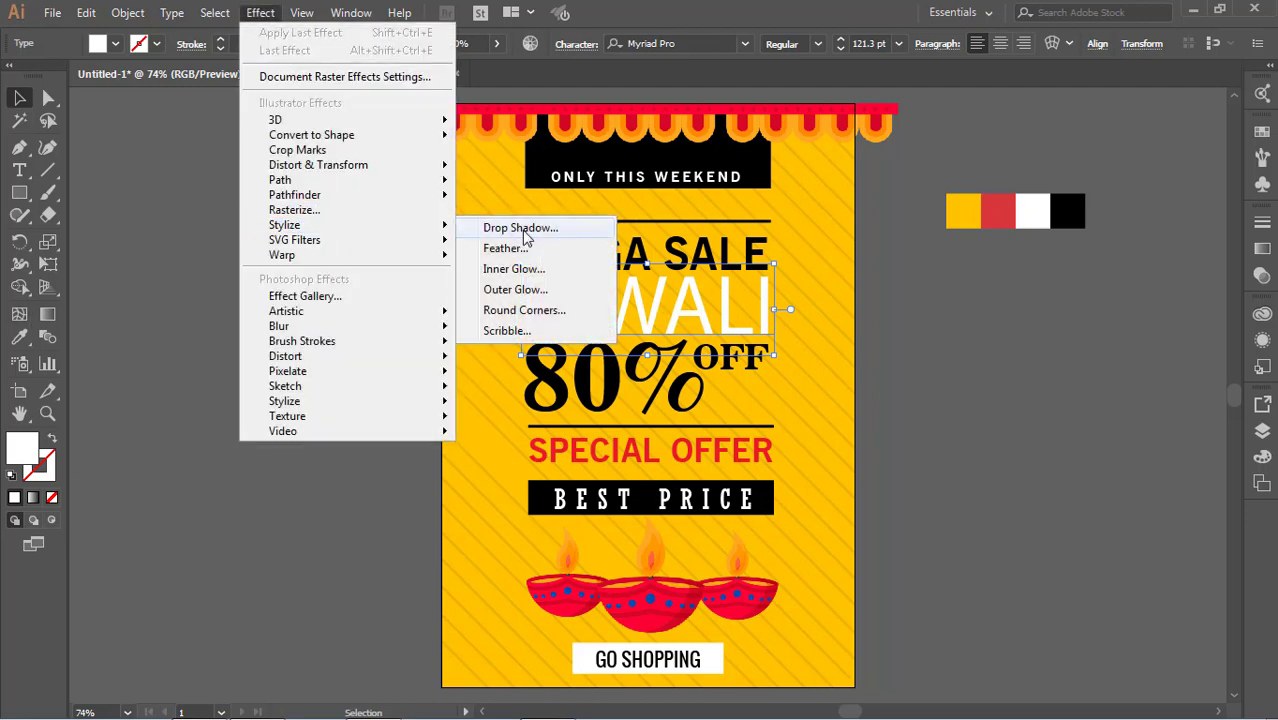
{"action": "left_click", "coordinate": [522, 230]}
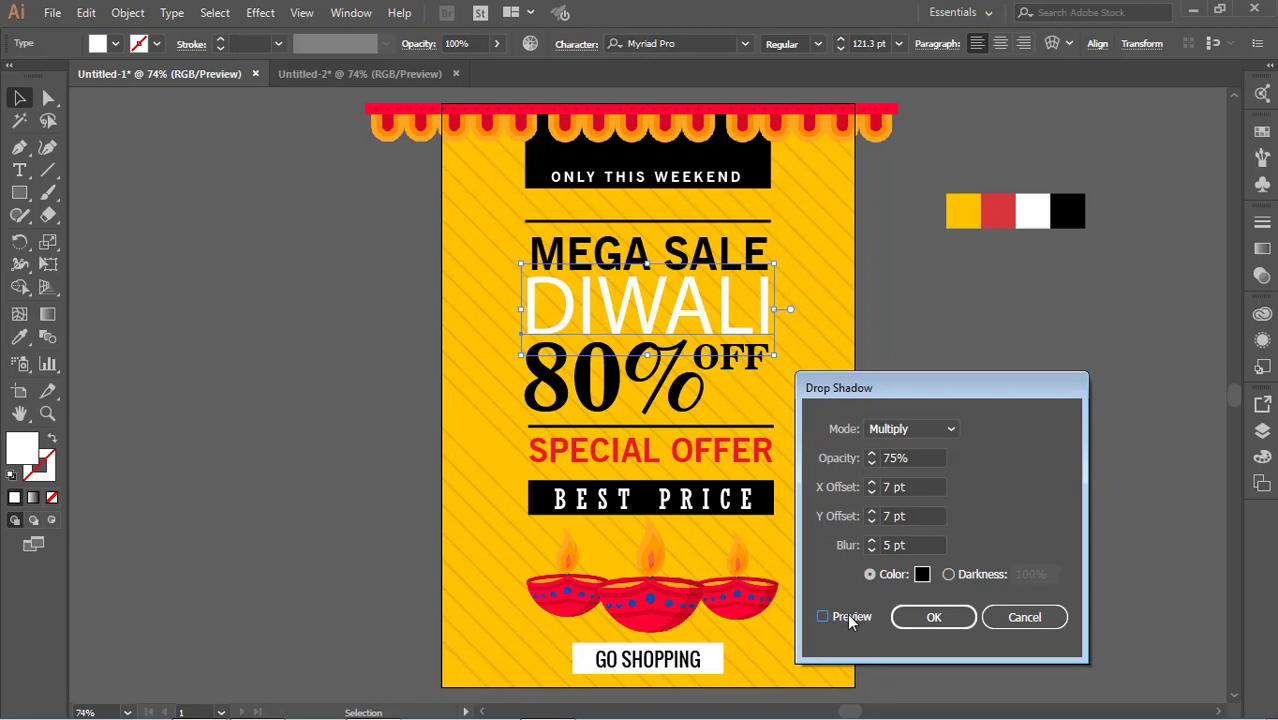
{"action": "left_click", "coordinate": [847, 615]}
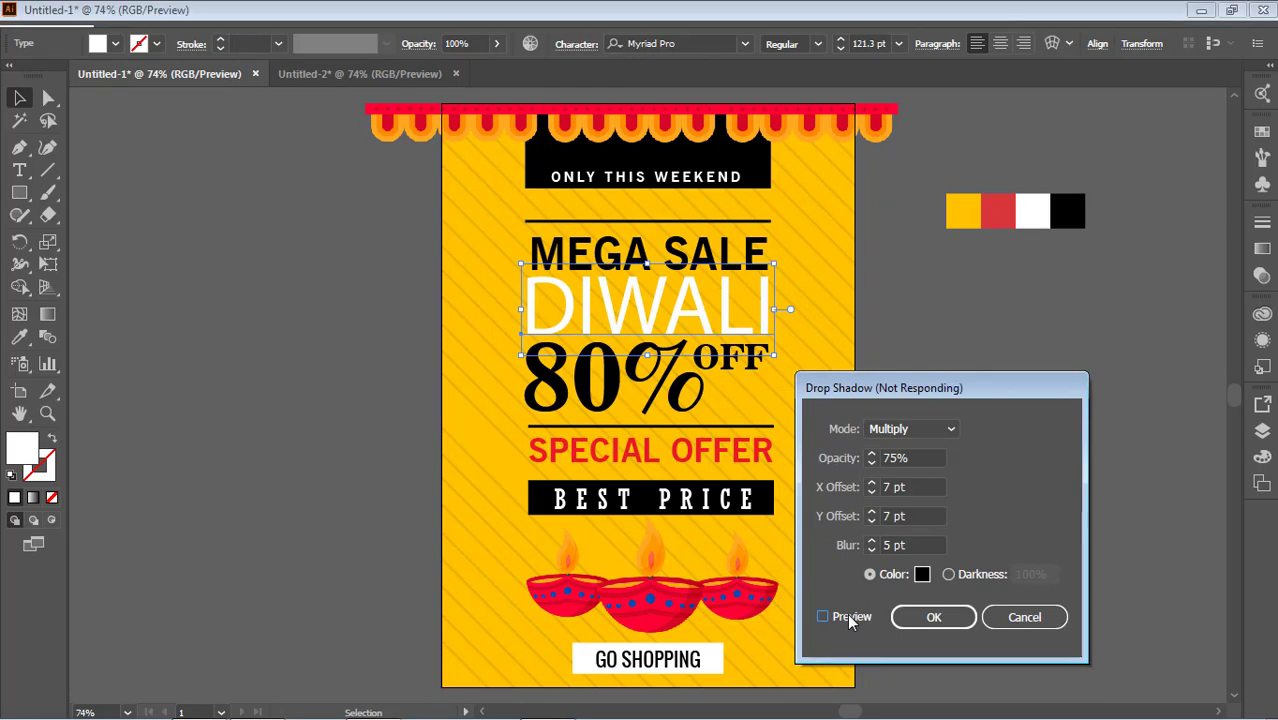
{"action": "left_click", "coordinate": [954, 624]}
{"action": "left_click", "coordinate": [953, 586]}
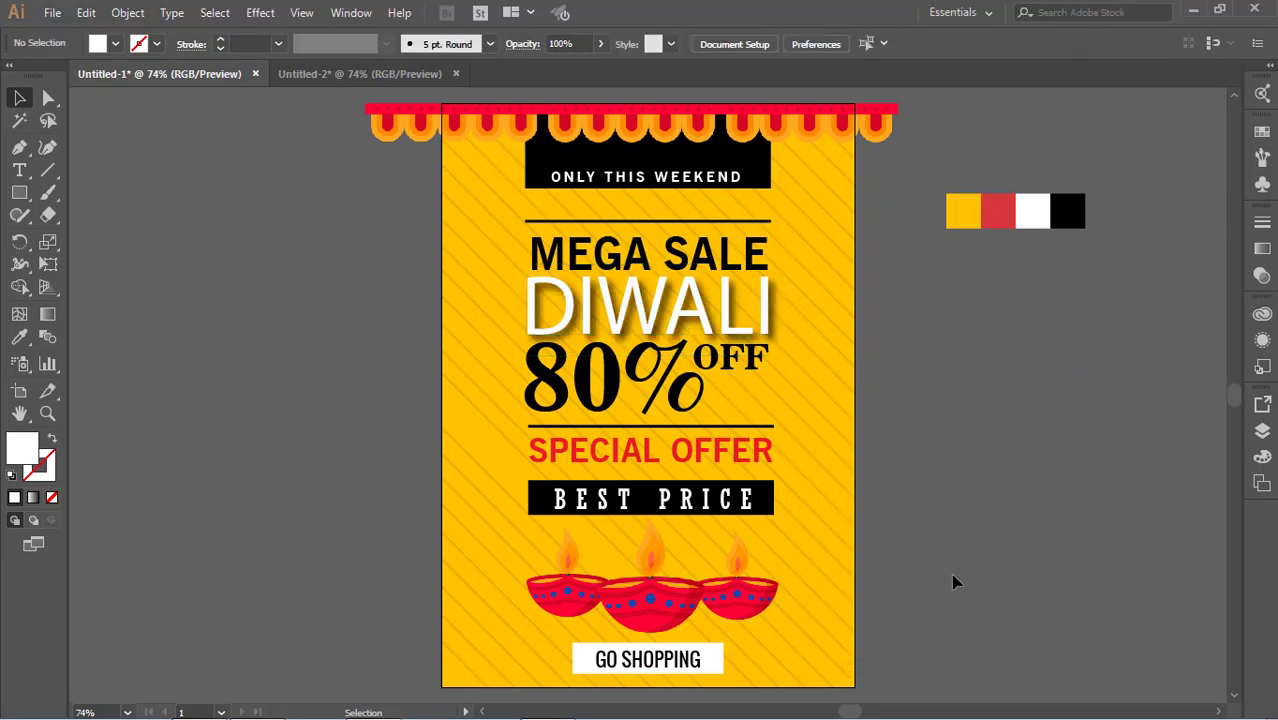
Step: Shift the 80% OFF text slightly down, and lower the DIWALI text a little as well
{"action": "left_click", "coordinate": [638, 367]}
{"action": "left_click", "coordinate": [760, 364], "text": "shift"}
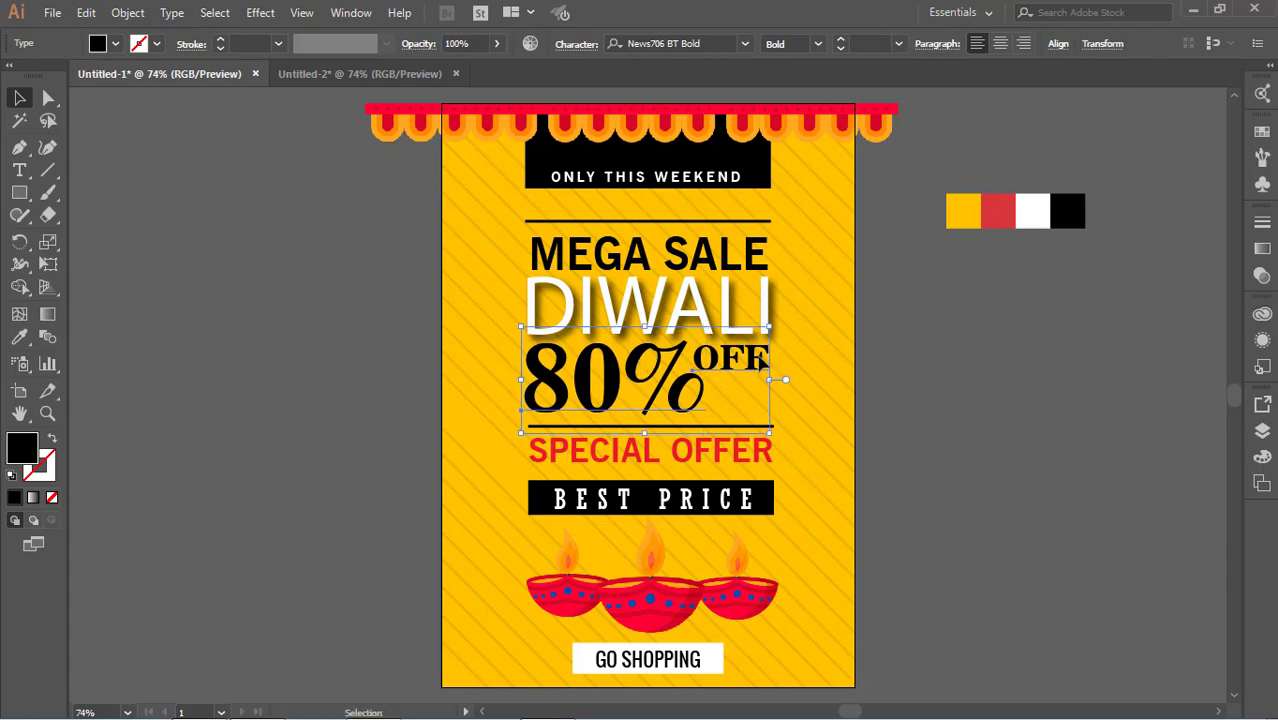
{"action": "left_click", "coordinate": [813, 357]}
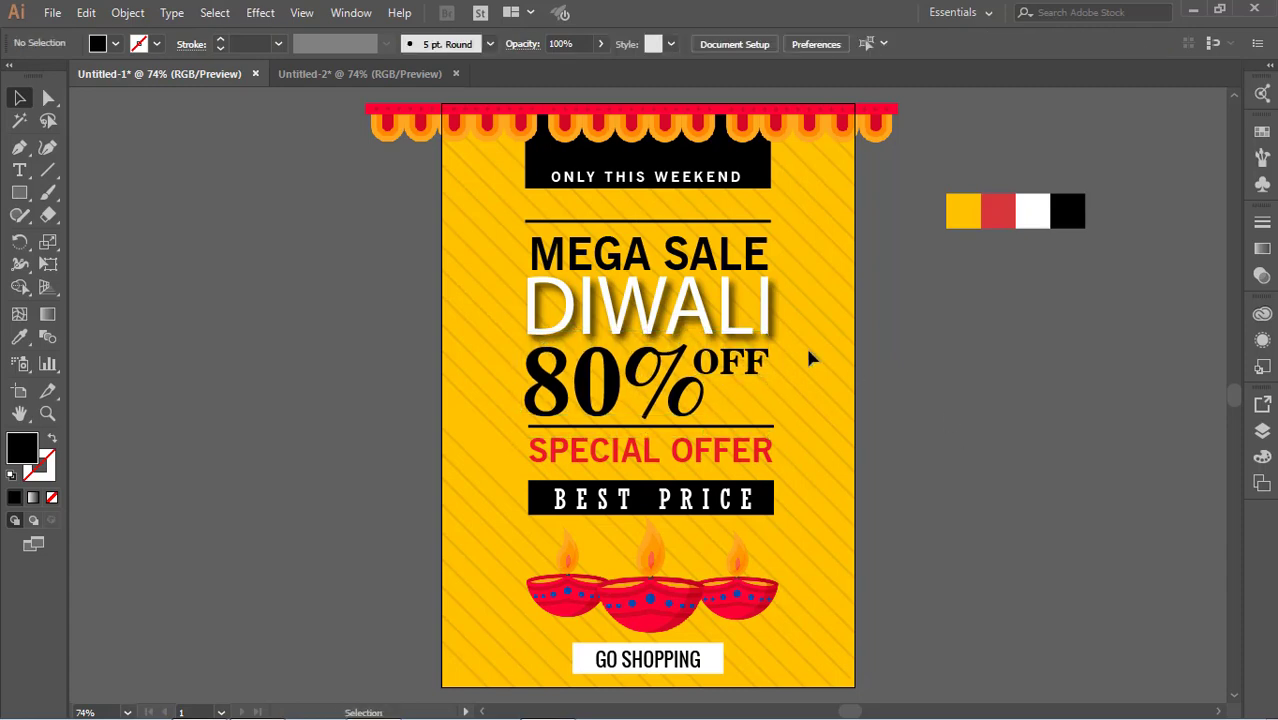
{"action": "left_click", "coordinate": [764, 314]}
{"action": "left_click", "coordinate": [926, 450]}
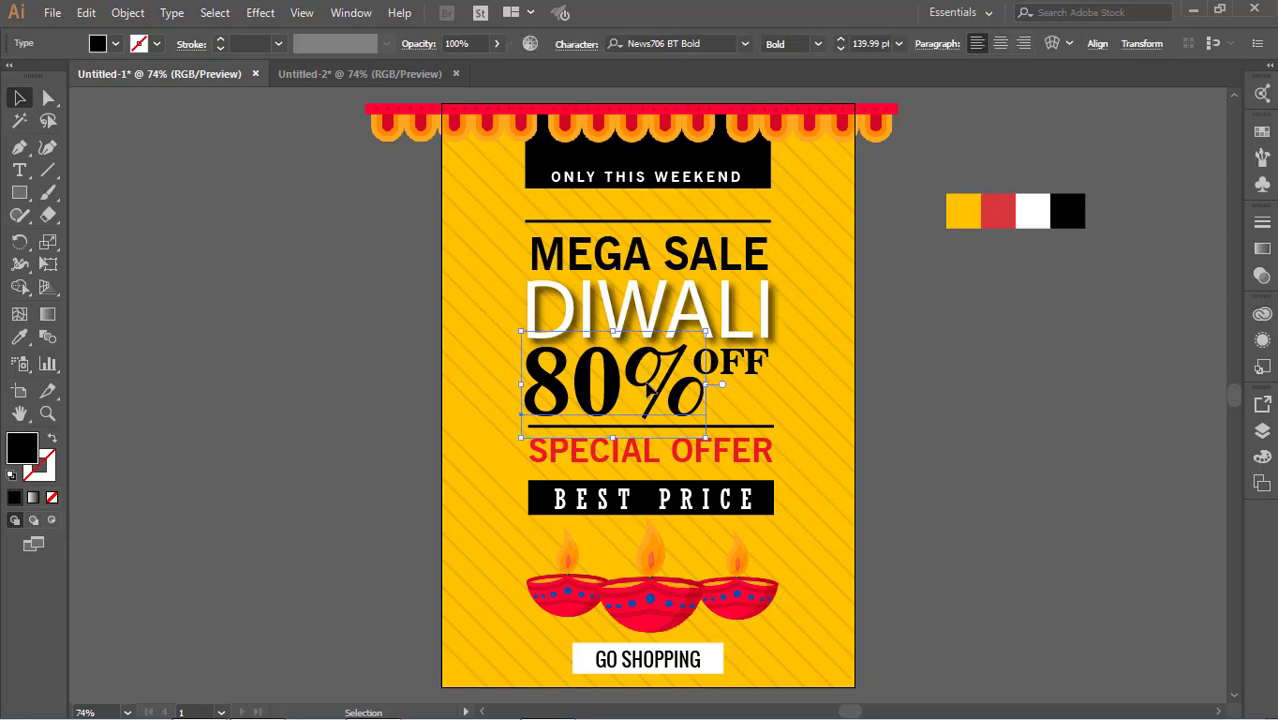
Step: Apply a Drop Shadow effect to the MEGA SALE text with Multiply mode, 75% opacity, 7 pt offsets and 5 pt blur
{"action": "left_click", "coordinate": [700, 256]}
{"action": "left_click", "coordinate": [264, 13]}
{"action": "mouse_move", "coordinate": [390, 228]}
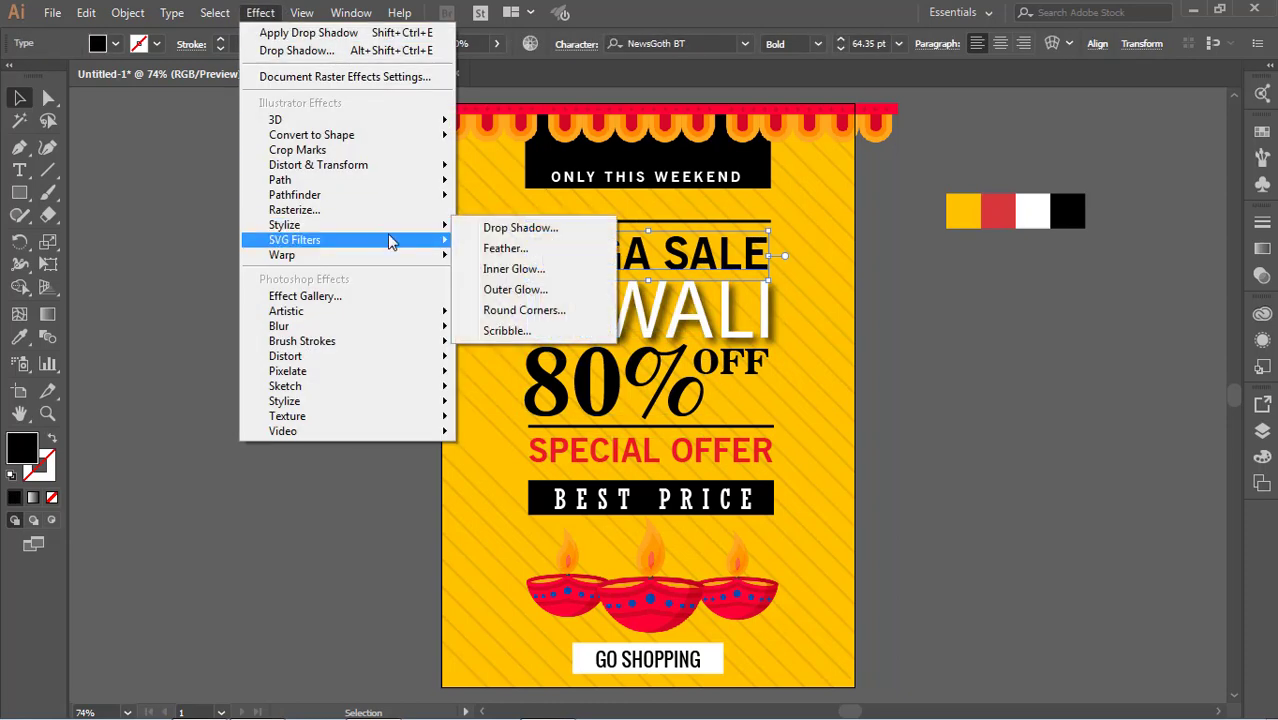
{"action": "left_click", "coordinate": [556, 226]}
{"action": "left_click", "coordinate": [822, 616]}
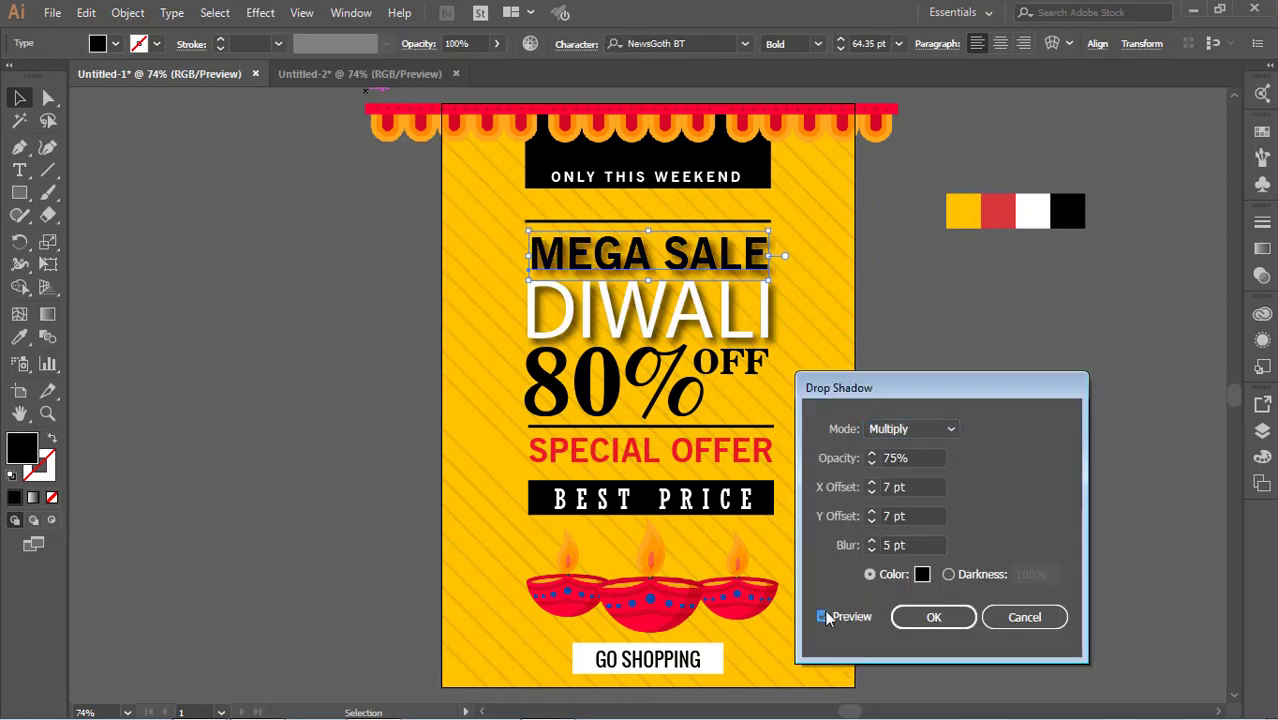
{"action": "left_click", "coordinate": [925, 618]}
{"action": "left_click", "coordinate": [1000, 413]}
Step: Apply a Drop Shadow effect to the 80% and OFF texts with Multiply mode, 75% opacity, 7 pt offsets and 5 pt blur
{"action": "left_click", "coordinate": [712, 414]}
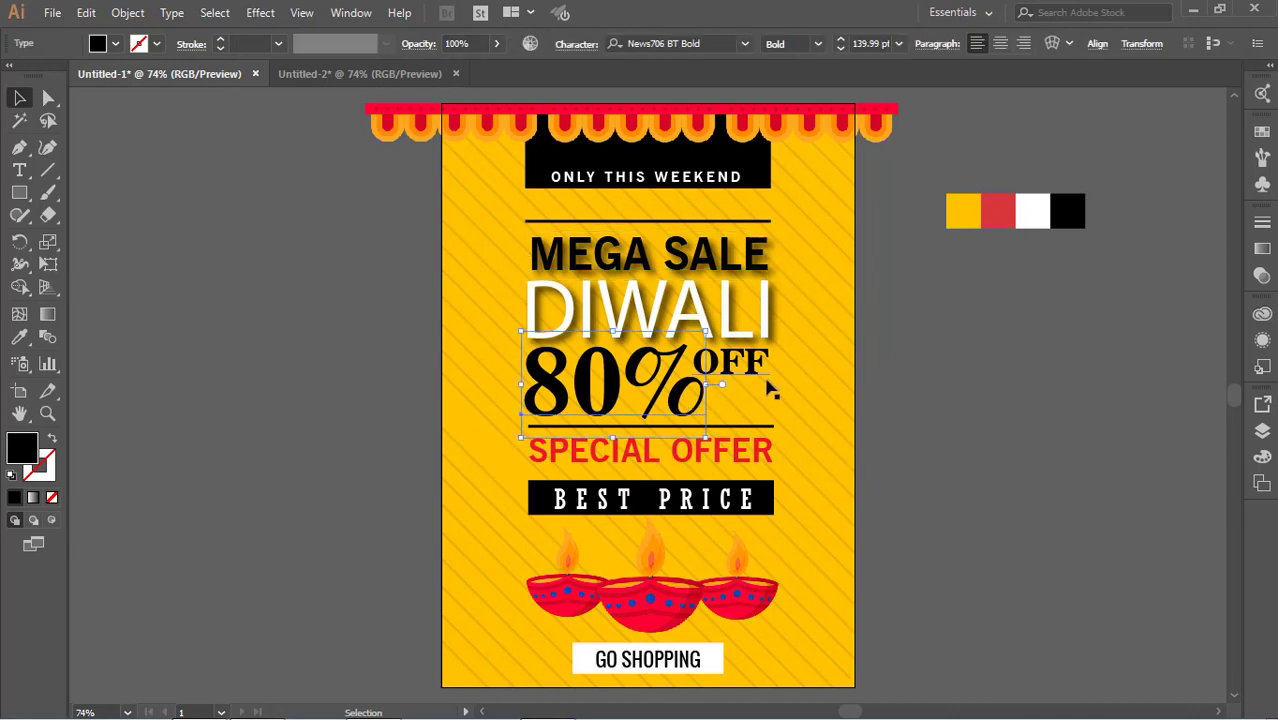
{"action": "left_click", "coordinate": [752, 375], "text": "shift"}
{"action": "left_click", "coordinate": [260, 12]}
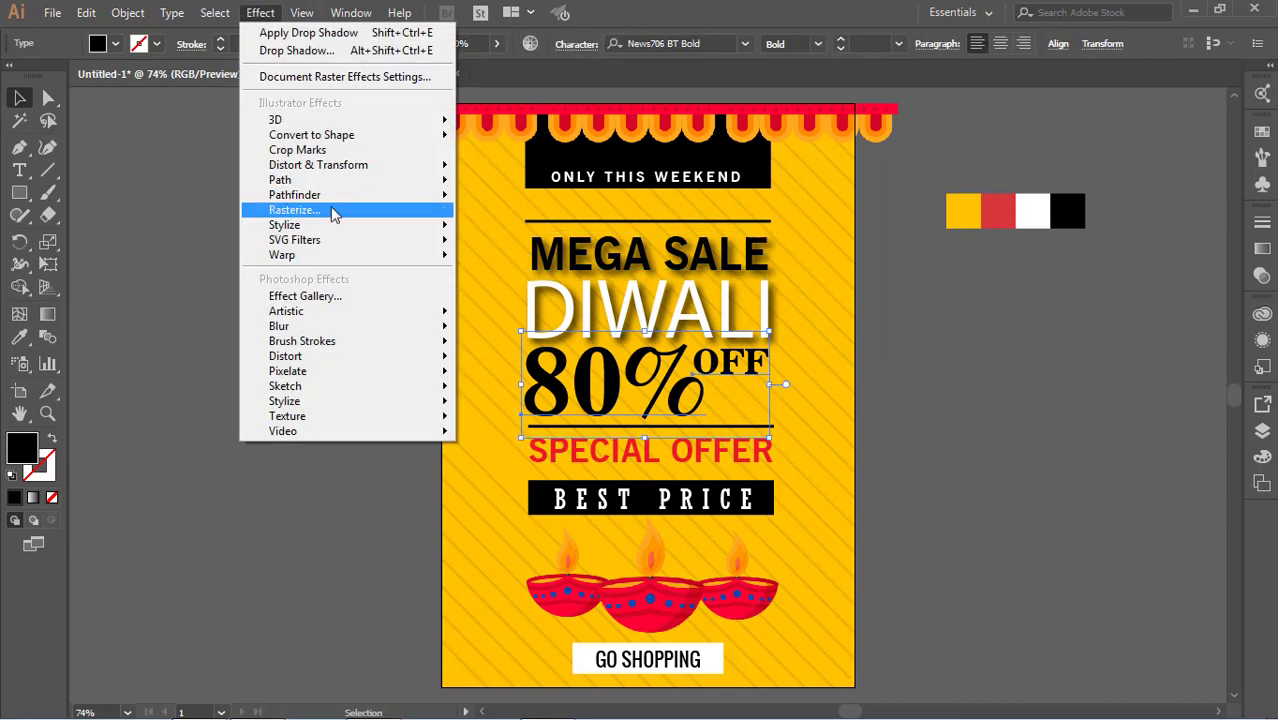
{"action": "mouse_move", "coordinate": [331, 226]}
{"action": "left_click", "coordinate": [500, 226]}
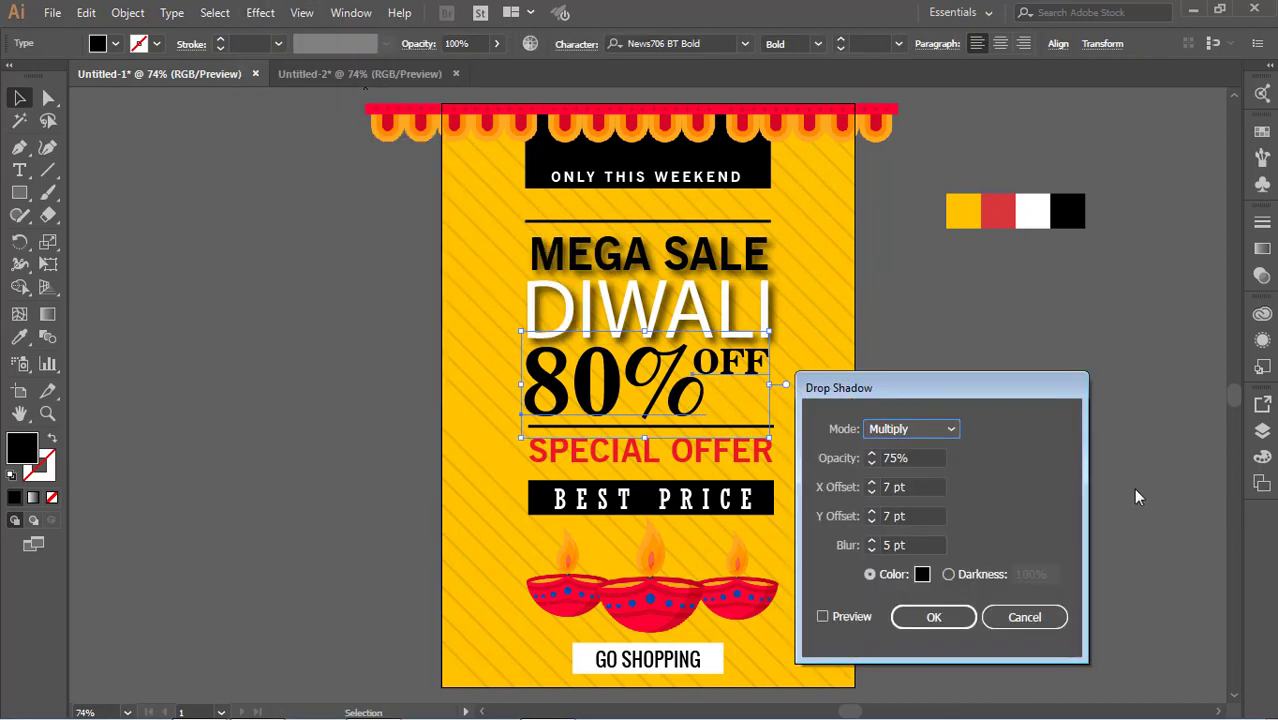
{"action": "left_click", "coordinate": [848, 621]}
{"action": "left_click", "coordinate": [955, 622]}
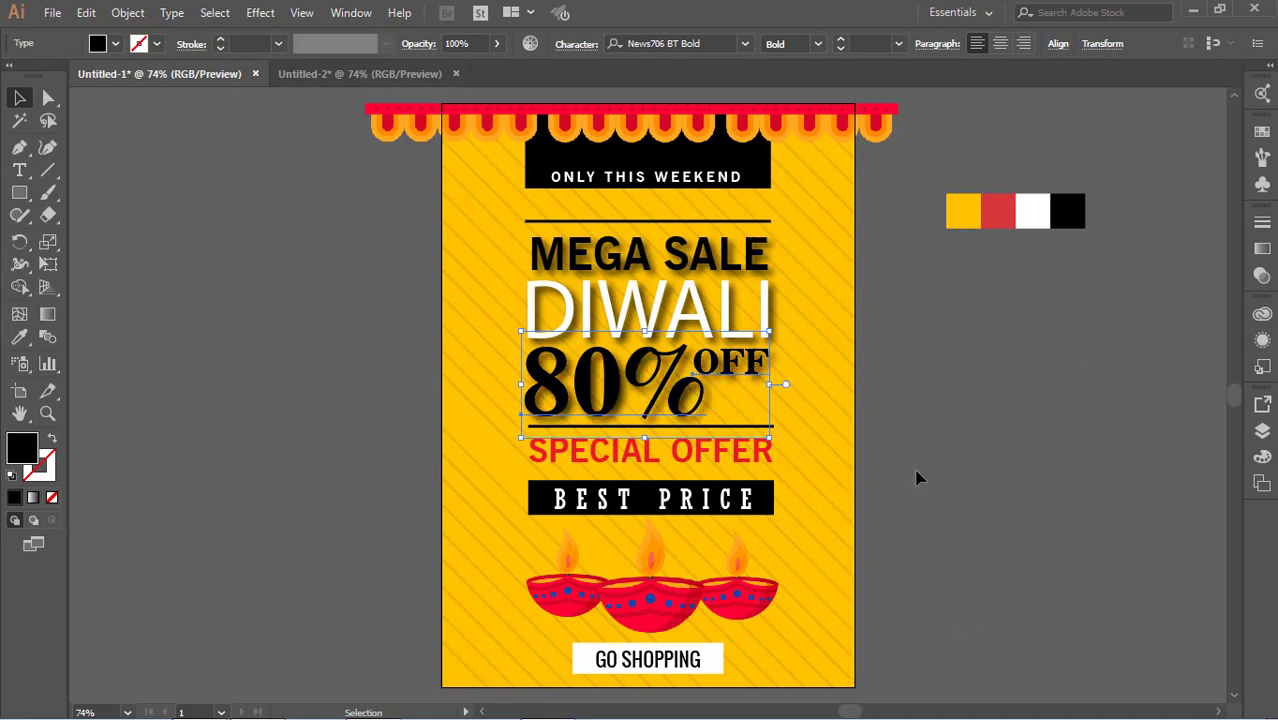
{"action": "left_click", "coordinate": [919, 477]}
Step: Give the 80% text a white 1 pt stroke
{"action": "left_click", "coordinate": [693, 400]}
{"action": "left_click", "coordinate": [156, 43]}
{"action": "left_click", "coordinate": [38, 75]}
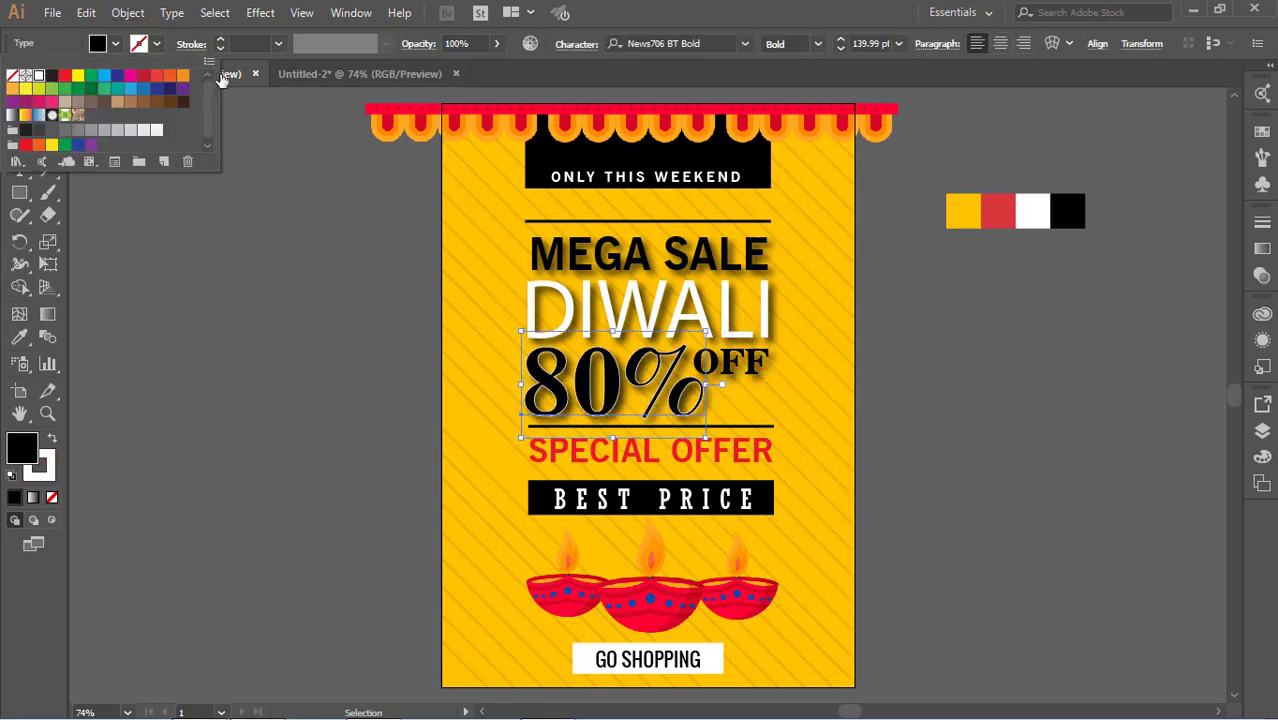
{"action": "left_click", "coordinate": [265, 263]}
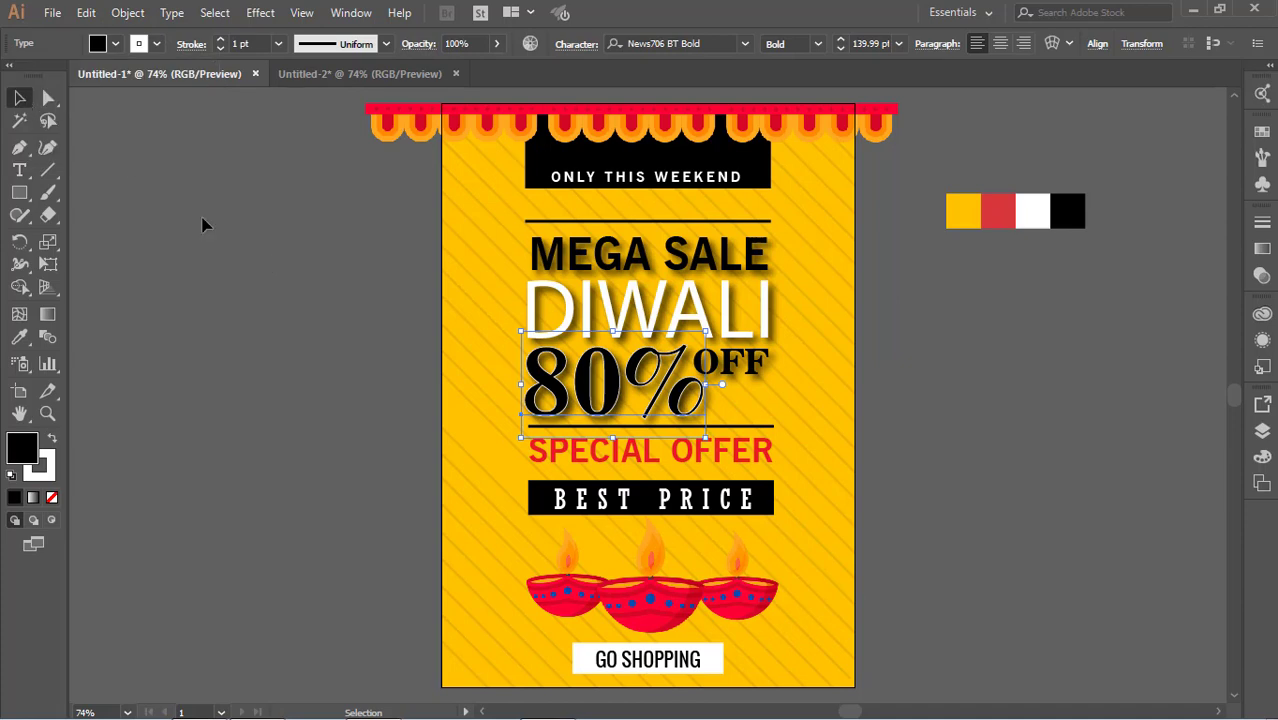
{"action": "left_click", "coordinate": [874, 544]}
Step: Add a white 1 pt outline stroke to the MEGA SALE text
{"action": "left_click", "coordinate": [680, 255]}
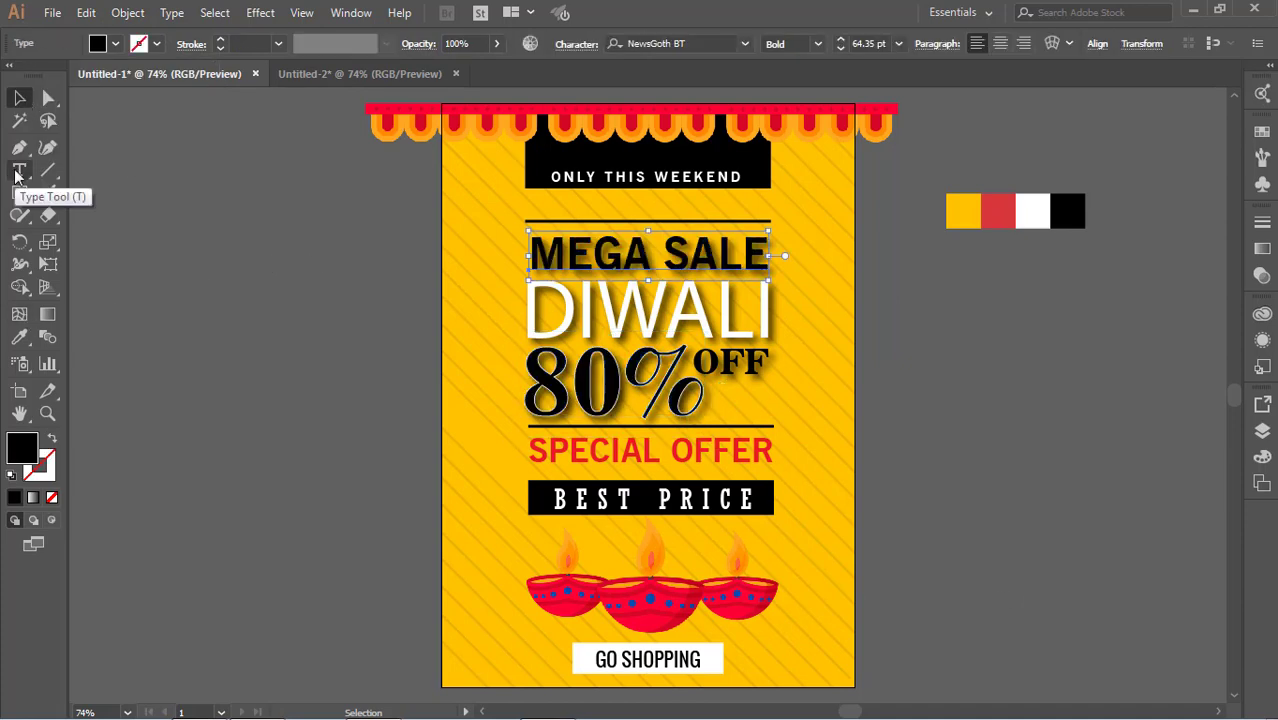
{"action": "left_click", "coordinate": [150, 44]}
{"action": "left_click", "coordinate": [38, 76]}
{"action": "left_click", "coordinate": [262, 215]}
{"action": "left_click", "coordinate": [300, 240]}
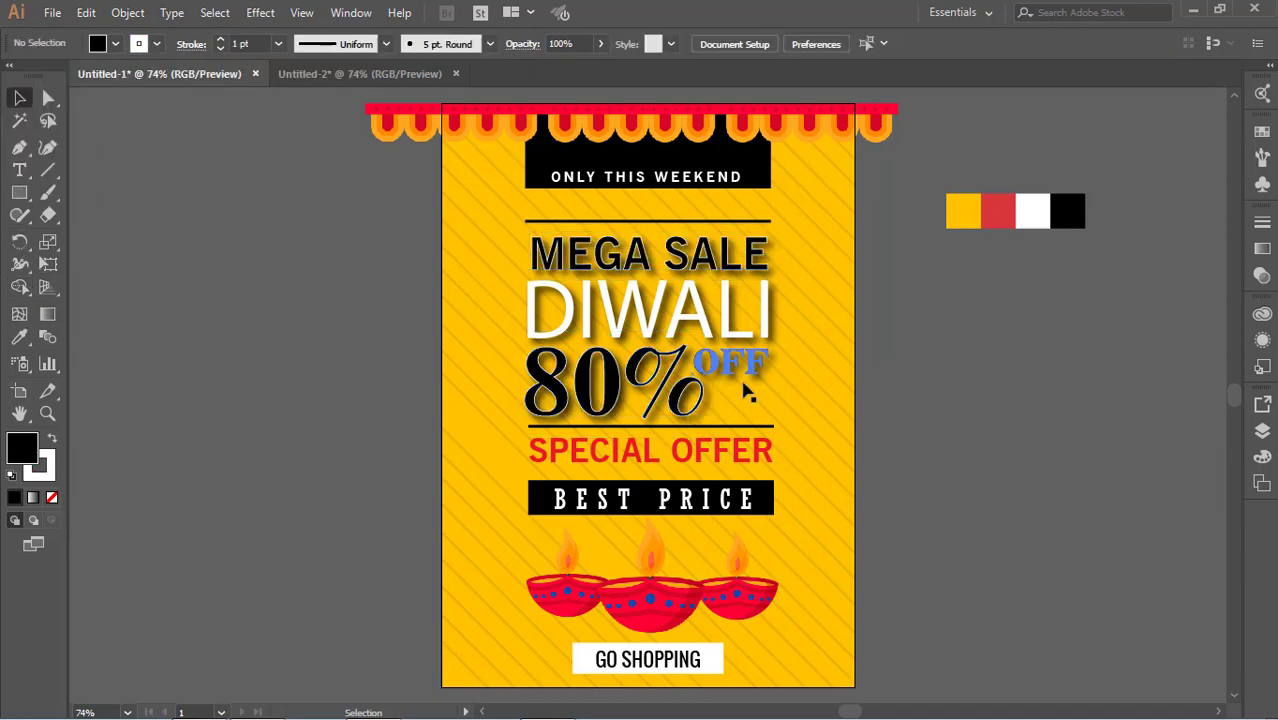
Step: Add a white 1 pt stroke around the OFF text
{"action": "left_click", "coordinate": [737, 378]}
{"action": "left_click", "coordinate": [150, 44]}
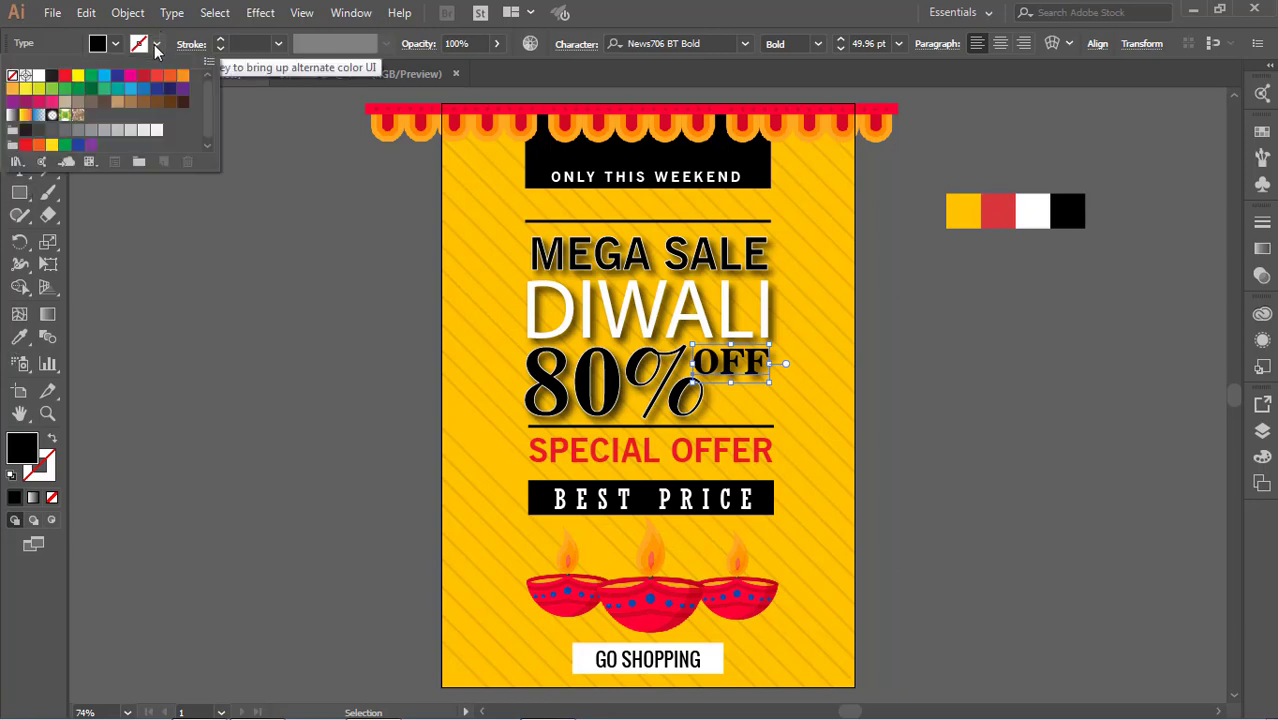
{"action": "left_click", "coordinate": [38, 76]}
{"action": "left_click", "coordinate": [330, 330]}
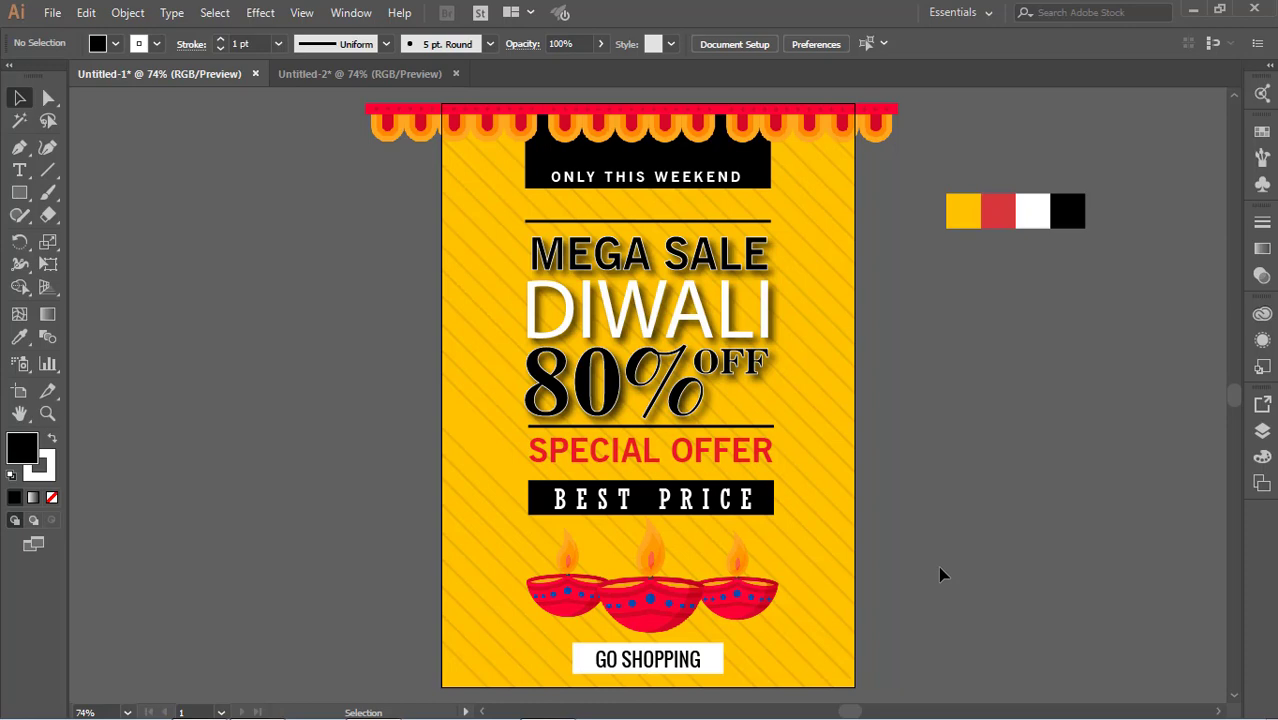
Step: Delete the yellow, red, white and black colour palette squares beside the artboard
{"action": "left_click_drag", "start_coordinate": [948, 180], "coordinate": [1145, 265]}
{"action": "key", "text": "Delete"}
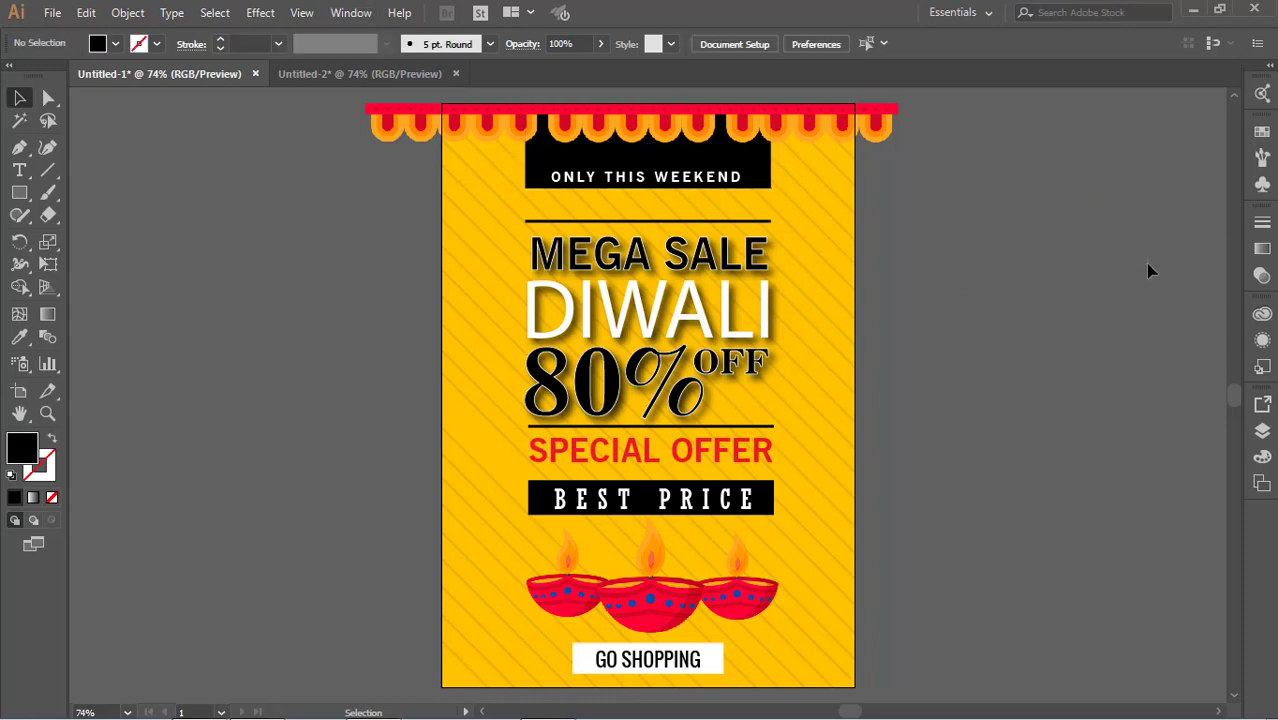
{"action": "scroll", "coordinate": [743, 297], "scroll_direction": "up", "scroll_amount": 2}
Step: Unlock all locked artwork in the document
{"action": "left_click_drag", "start_coordinate": [291, 140], "coordinate": [1038, 680]}
{"action": "scroll", "coordinate": [730, 405], "scroll_direction": "up", "scroll_amount": 2}
{"action": "left_click", "coordinate": [128, 12]}
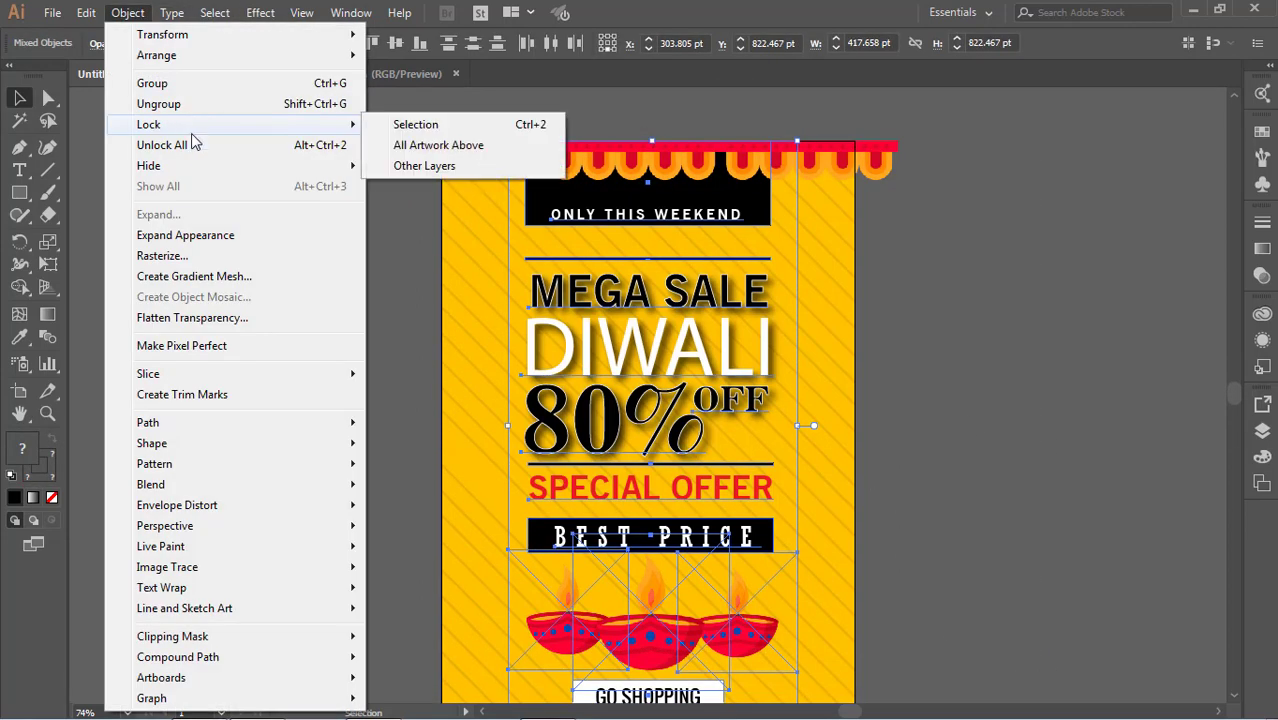
{"action": "left_click", "coordinate": [190, 143]}
{"action": "left_click", "coordinate": [1106, 425]}
Step: Select all the poster artwork and group it
{"action": "key", "text": "ctrl+a"}
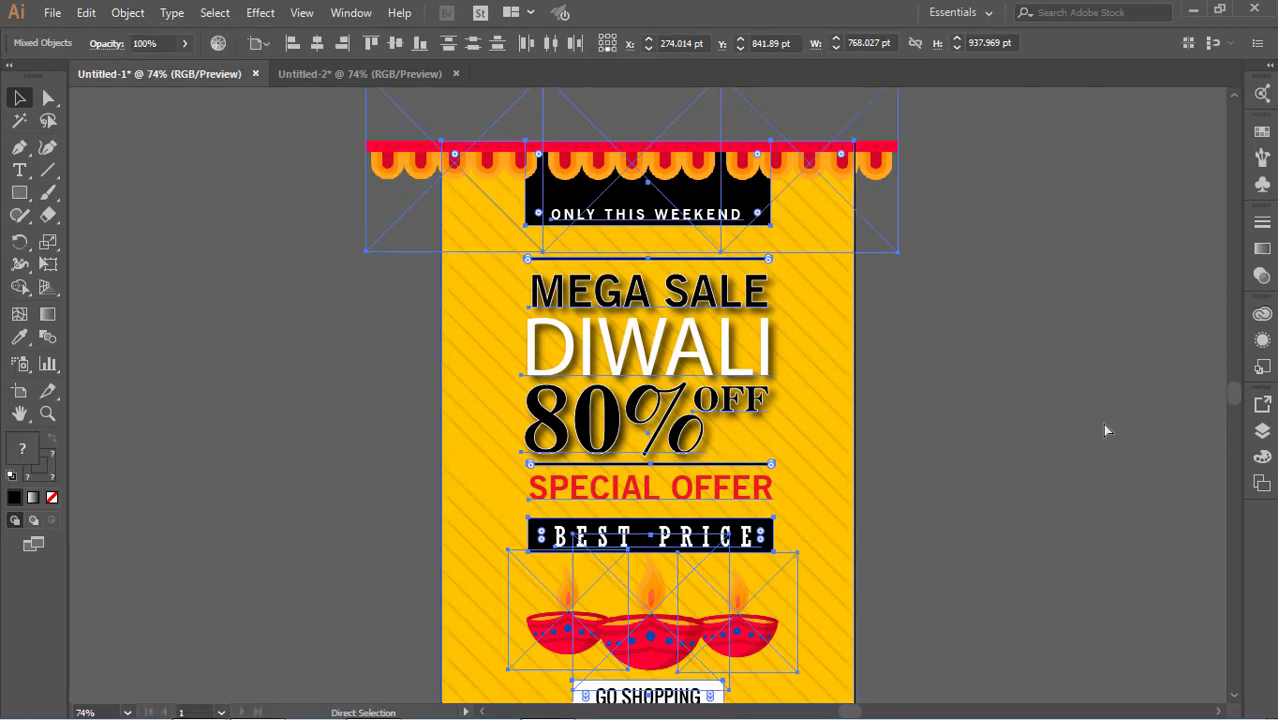
{"action": "key", "text": "ctrl+g"}
{"action": "left_click", "coordinate": [300, 250]}
Step: Draw a black rectangle covering the whole artboard over the poster artwork
{"action": "scroll", "coordinate": [250, 235], "scroll_direction": "down", "scroll_amount": 1}
{"action": "left_click", "coordinate": [18, 191]}
{"action": "scroll", "coordinate": [482, 197], "scroll_direction": "up", "scroll_amount": 3}
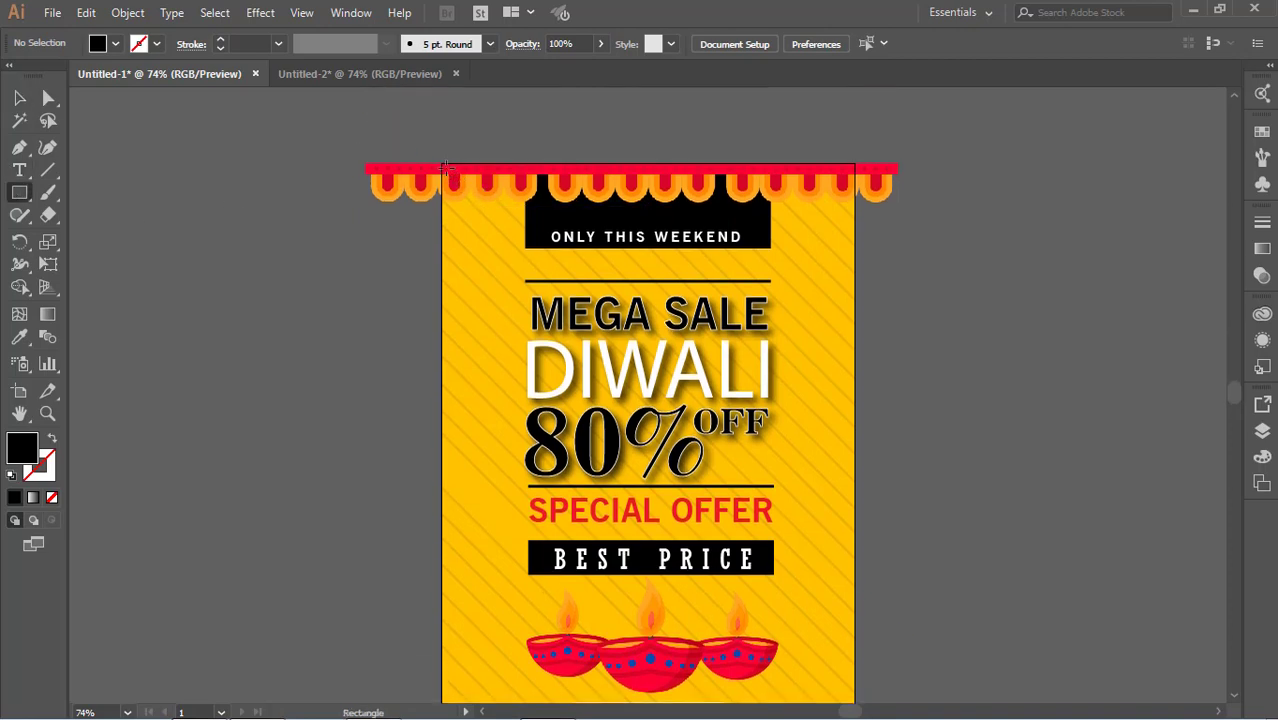
{"action": "left_click_drag", "start_coordinate": [442, 164], "coordinate": [854, 679]}
{"action": "key", "text": "v"}
Step: Make a clipping mask from the black rectangle and the grouped artwork to trim the overhanging toran ends
{"action": "left_click", "coordinate": [240, 205]}
{"action": "left_click", "coordinate": [800, 182]}
{"action": "left_click", "coordinate": [876, 119], "text": "shift"}
{"action": "right_click", "coordinate": [875, 119]}
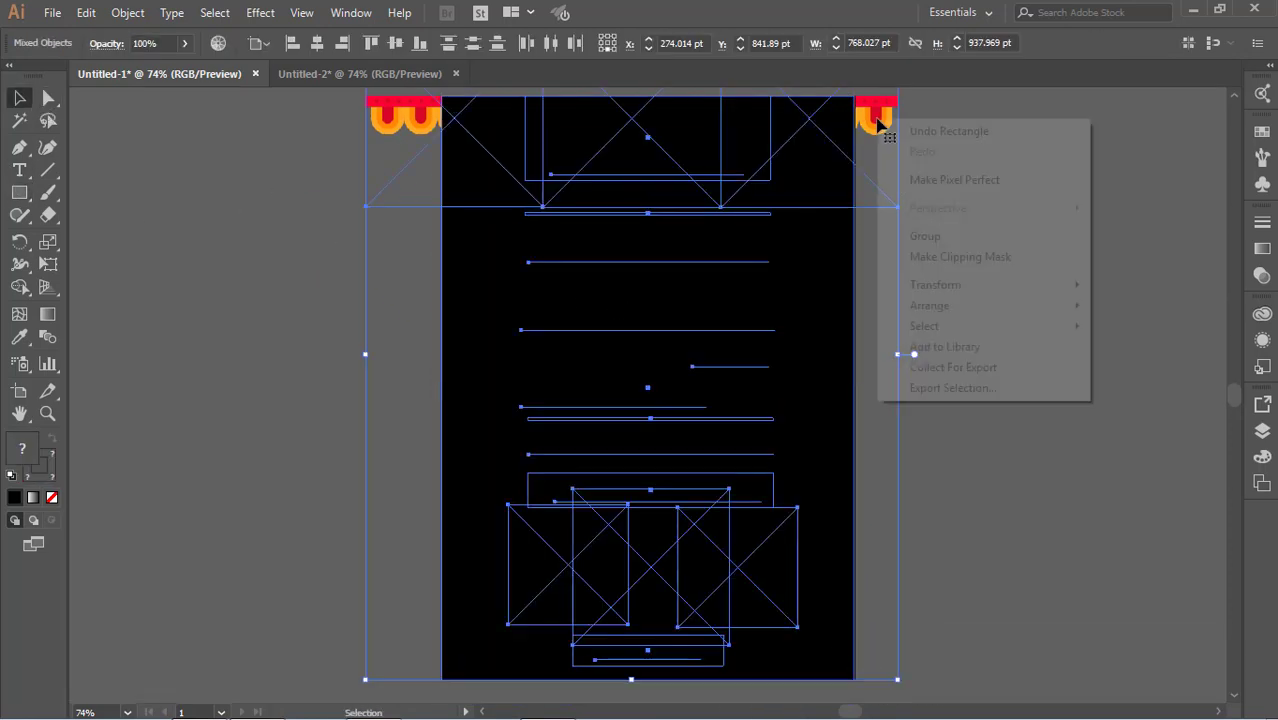
{"action": "left_click", "coordinate": [946, 257]}
{"action": "left_click", "coordinate": [1000, 262]}
{"action": "scroll", "coordinate": [1003, 262], "scroll_direction": "down", "scroll_amount": 1}
{"action": "scroll", "coordinate": [1003, 262], "scroll_direction": "up", "scroll_amount": 2}
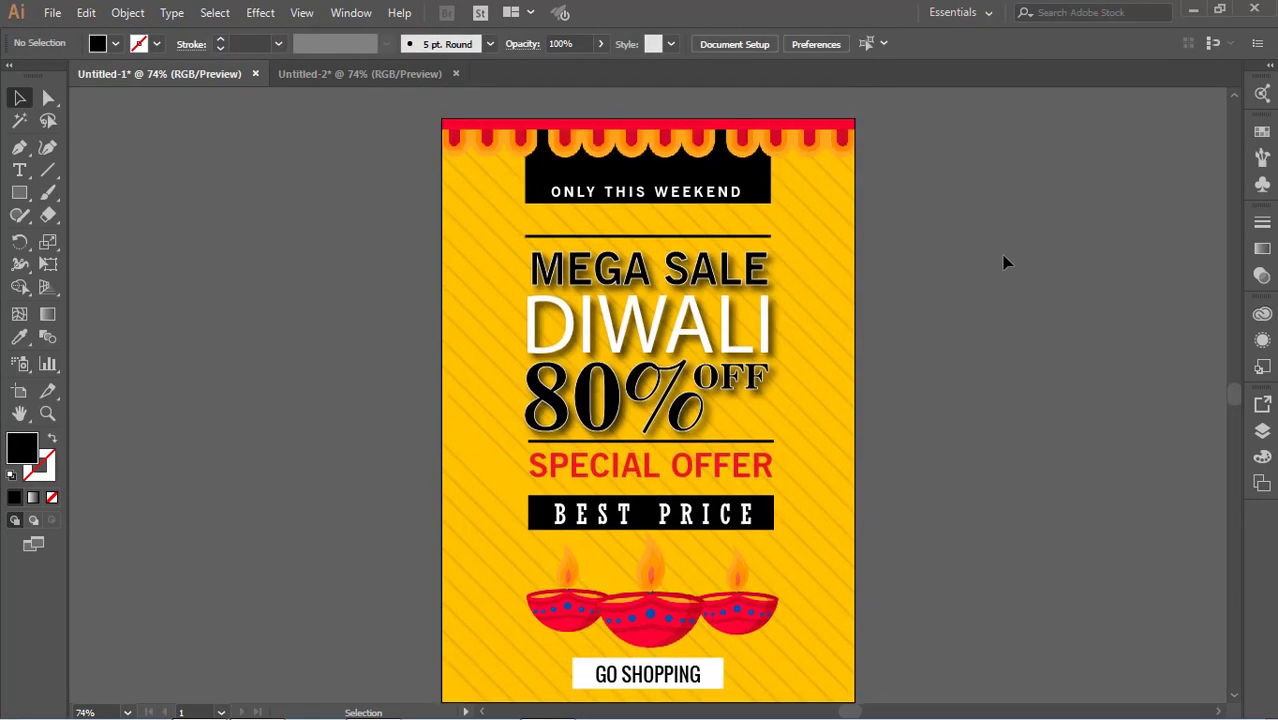
Step: Release the poster's clipping mask and ungroup the artwork
{"action": "left_click", "coordinate": [795, 119]}
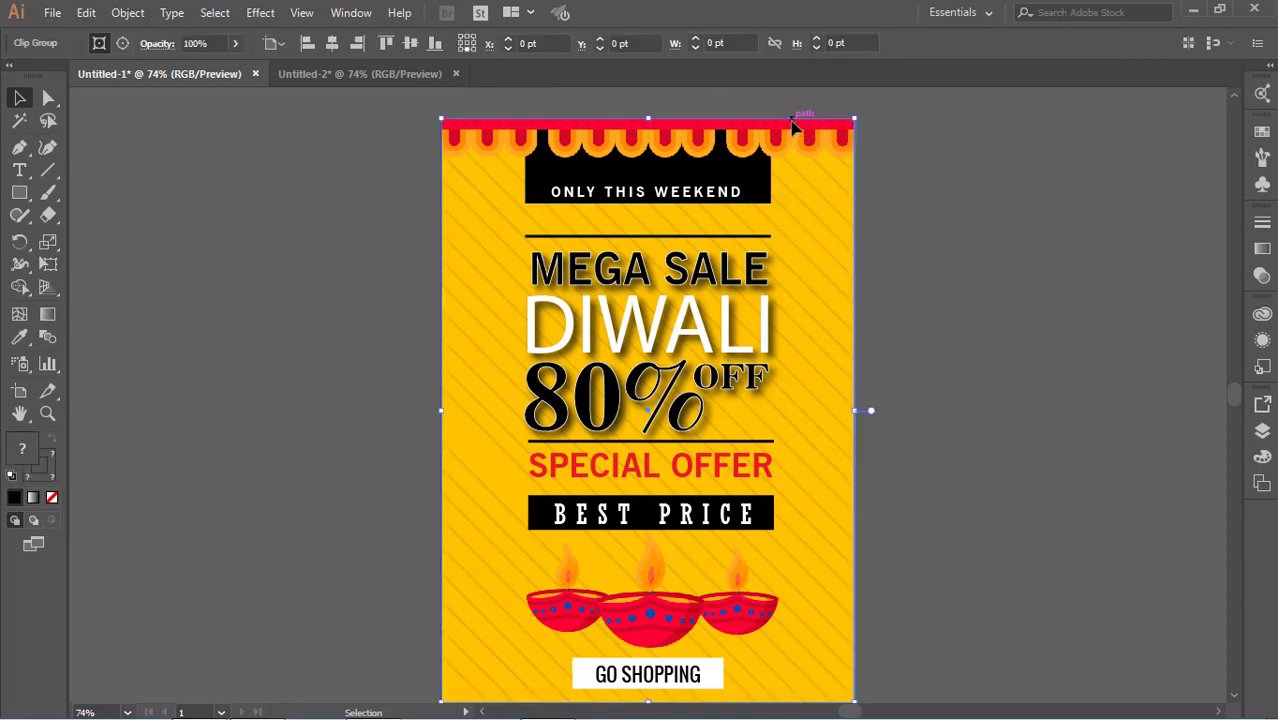
{"action": "right_click", "coordinate": [792, 120]}
{"action": "left_click", "coordinate": [886, 262]}
{"action": "right_click", "coordinate": [738, 322]}
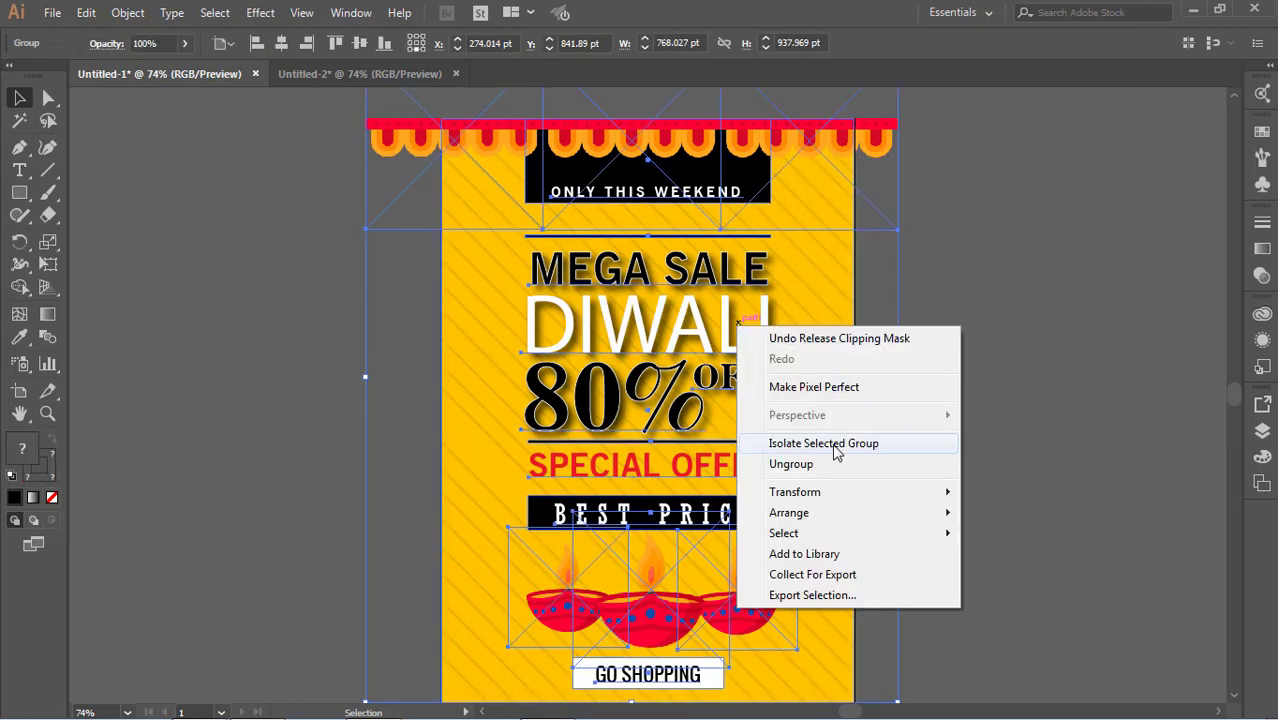
{"action": "left_click", "coordinate": [791, 463]}
{"action": "left_click", "coordinate": [856, 437]}
Step: Move the SPECIAL OFFER text slightly down, and group all the poster artwork
{"action": "left_click", "coordinate": [756, 470]}
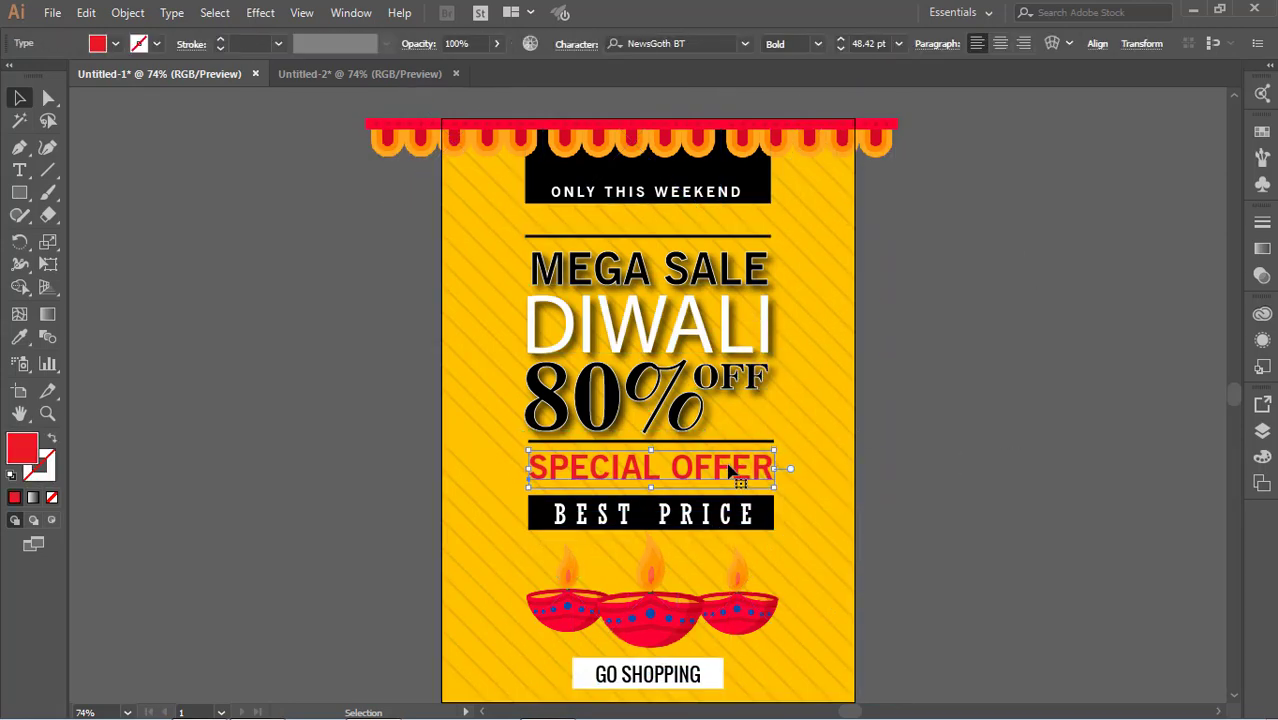
{"action": "left_click_drag", "start_coordinate": [305, 106], "coordinate": [892, 644]}
{"action": "right_click", "coordinate": [724, 556]}
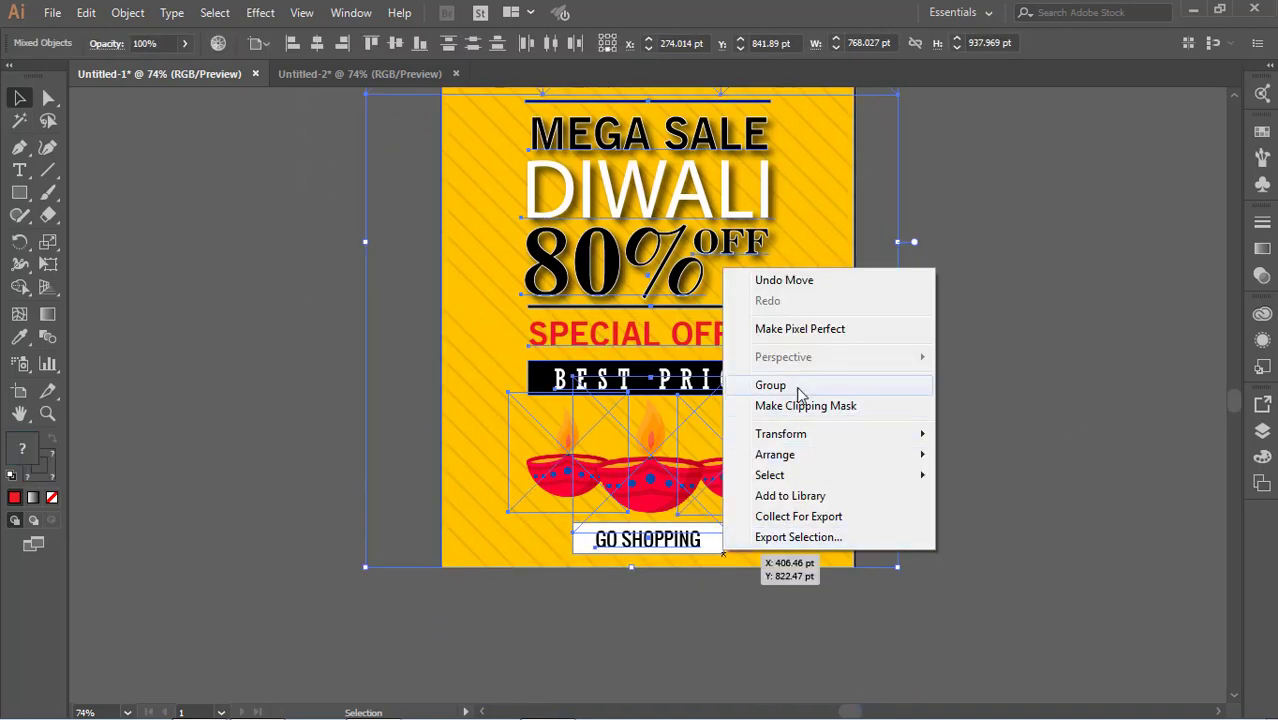
{"action": "left_click", "coordinate": [884, 382]}
{"action": "left_click", "coordinate": [1036, 439]}
Step: Draw a red rectangle over the artboard and extend its lower edge to the artboard's bottom edge
{"action": "scroll", "coordinate": [1036, 439], "scroll_direction": "up", "scroll_amount": 3}
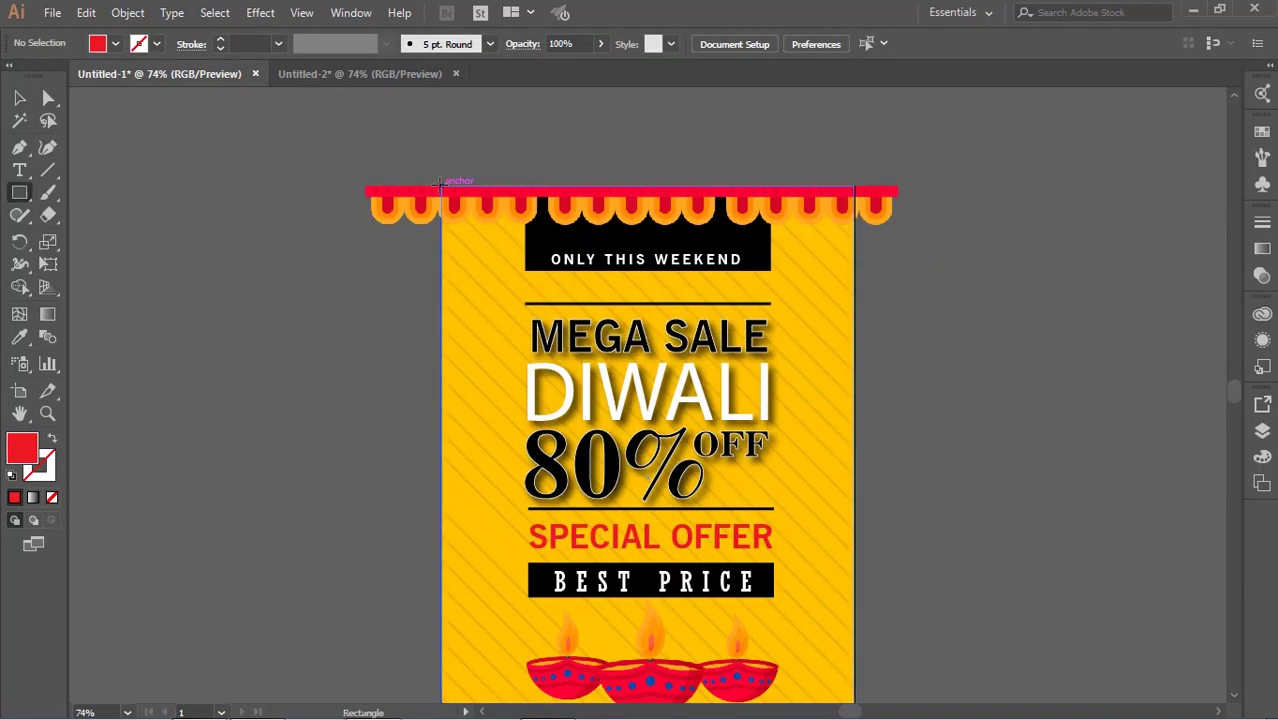
{"action": "left_click_drag", "start_coordinate": [443, 187], "coordinate": [855, 683]}
{"action": "left_click", "coordinate": [20, 98]}
{"action": "left_click", "coordinate": [330, 345]}
{"action": "left_click", "coordinate": [612, 556]}
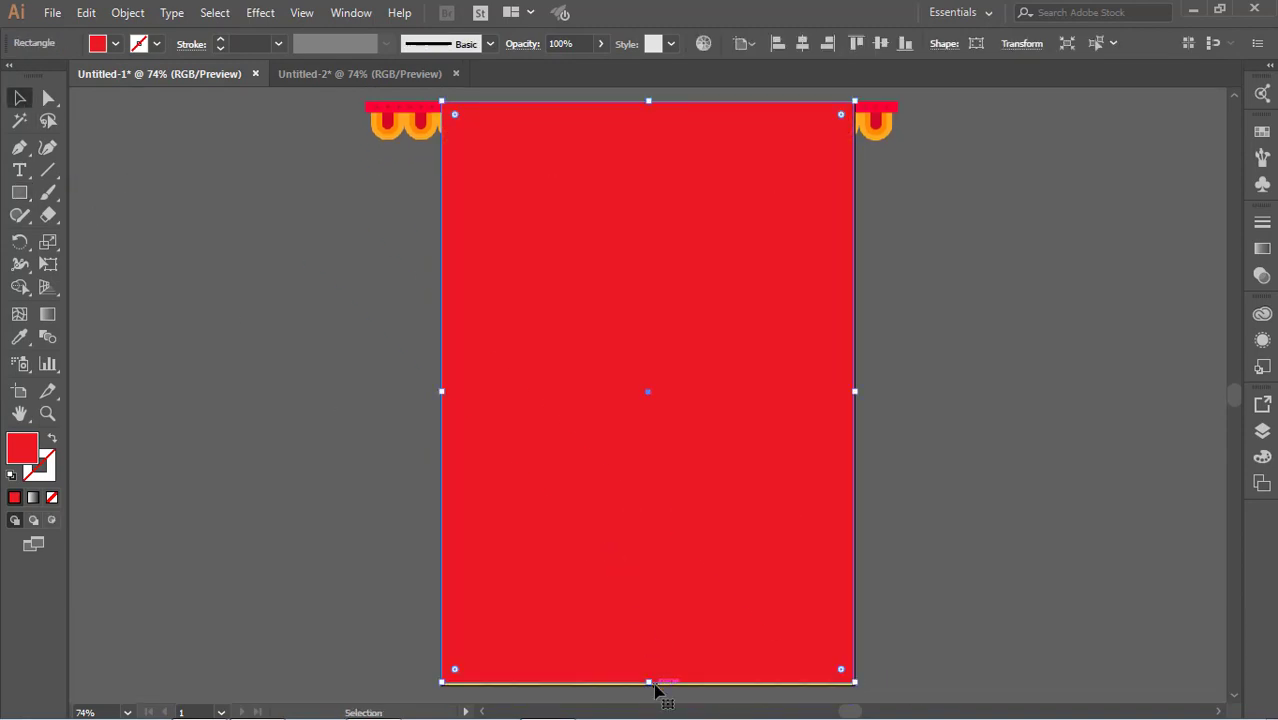
{"action": "left_click_drag", "start_coordinate": [649, 685], "coordinate": [649, 687]}
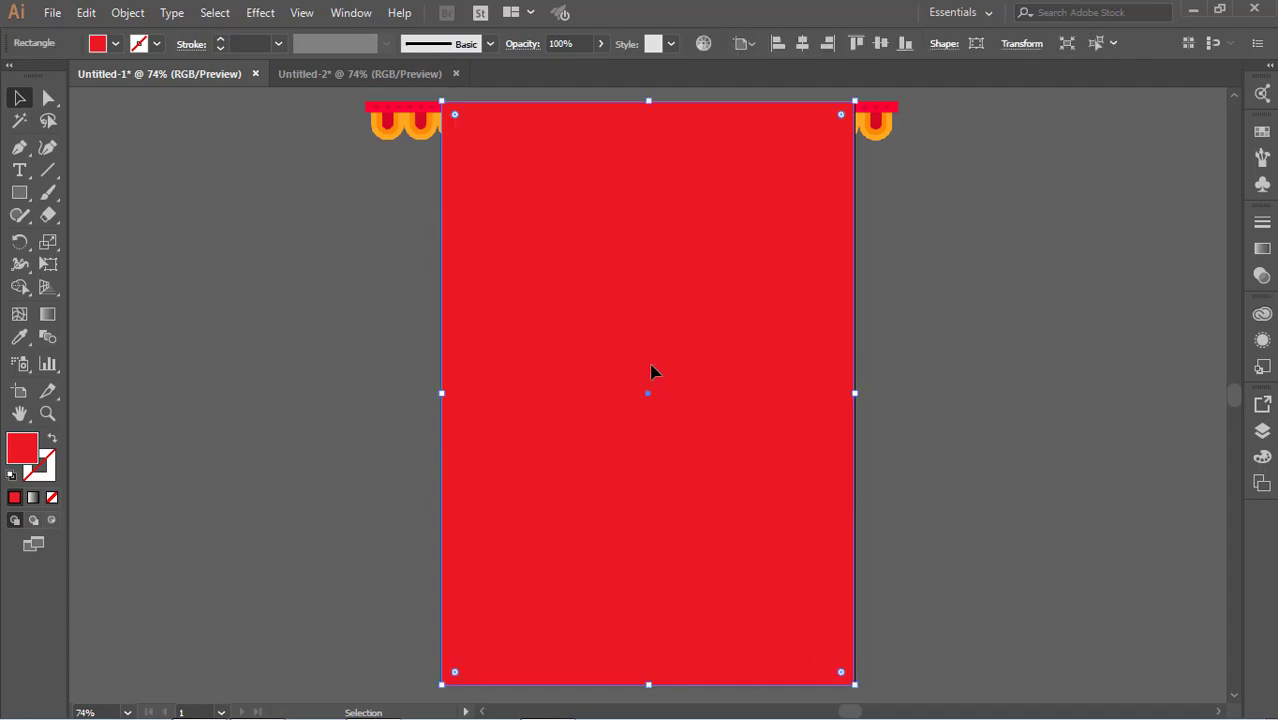
Step: Make a clipping mask from the red rectangle and the poster group to trim the toran to the artboard
{"action": "left_click", "coordinate": [881, 115]}
{"action": "left_click", "coordinate": [948, 238]}
{"action": "left_click", "coordinate": [723, 218]}
{"action": "left_click", "coordinate": [886, 128], "text": "shift"}
{"action": "right_click", "coordinate": [869, 123]}
{"action": "left_click", "coordinate": [952, 262]}
{"action": "left_click", "coordinate": [981, 356]}
{"action": "scroll", "coordinate": [980, 356], "scroll_direction": "down", "scroll_amount": 2}
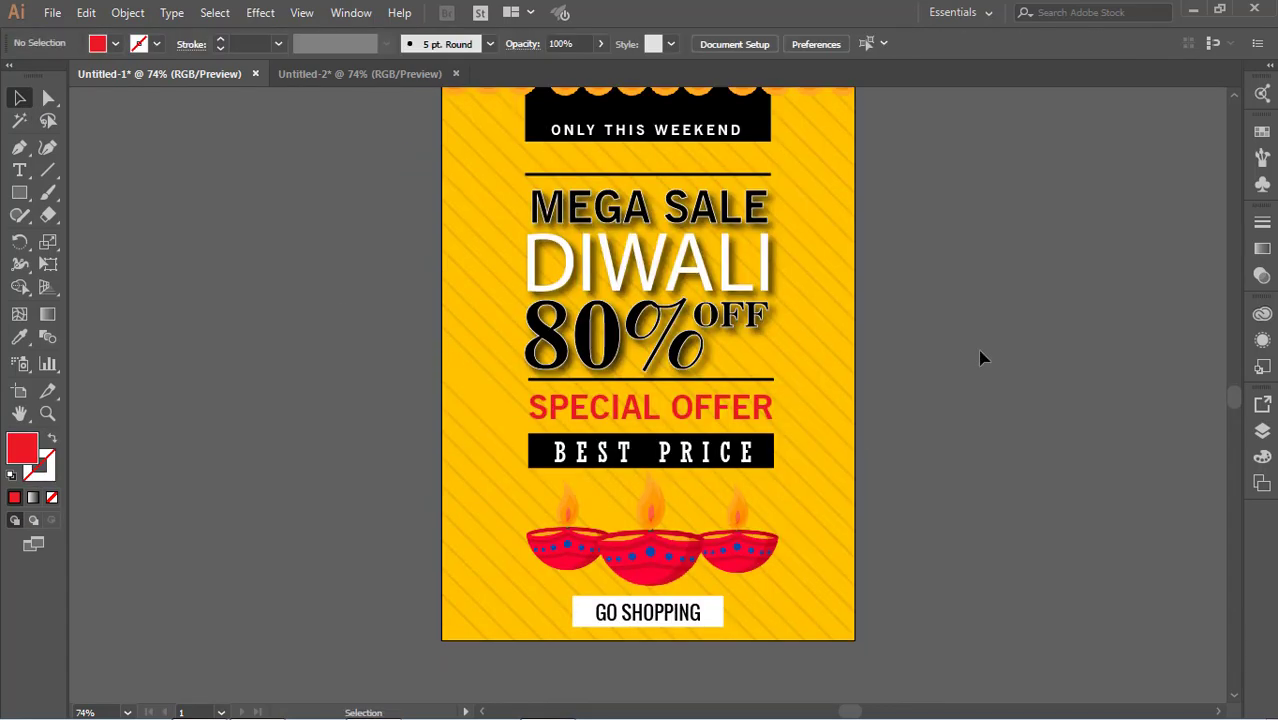
{"action": "scroll", "coordinate": [981, 358], "scroll_direction": "down", "scroll_amount": 1}
{"action": "scroll", "coordinate": [981, 356], "scroll_direction": "up", "scroll_amount": 2}
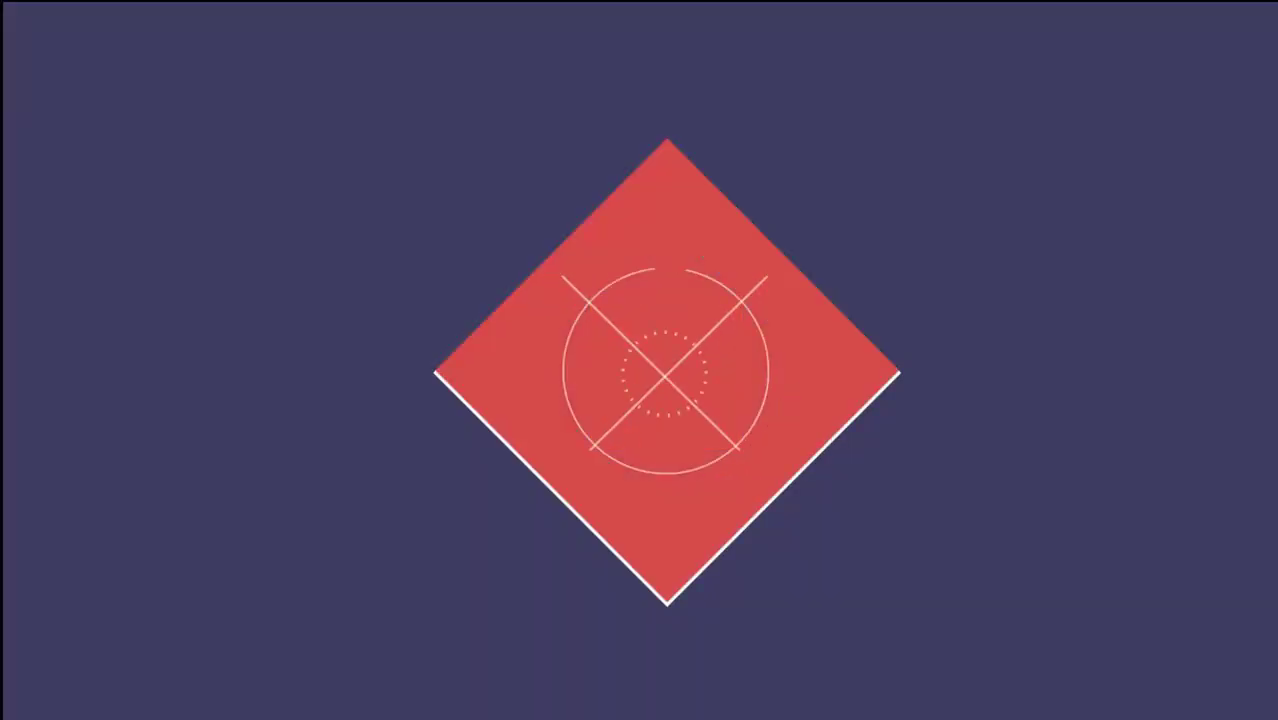